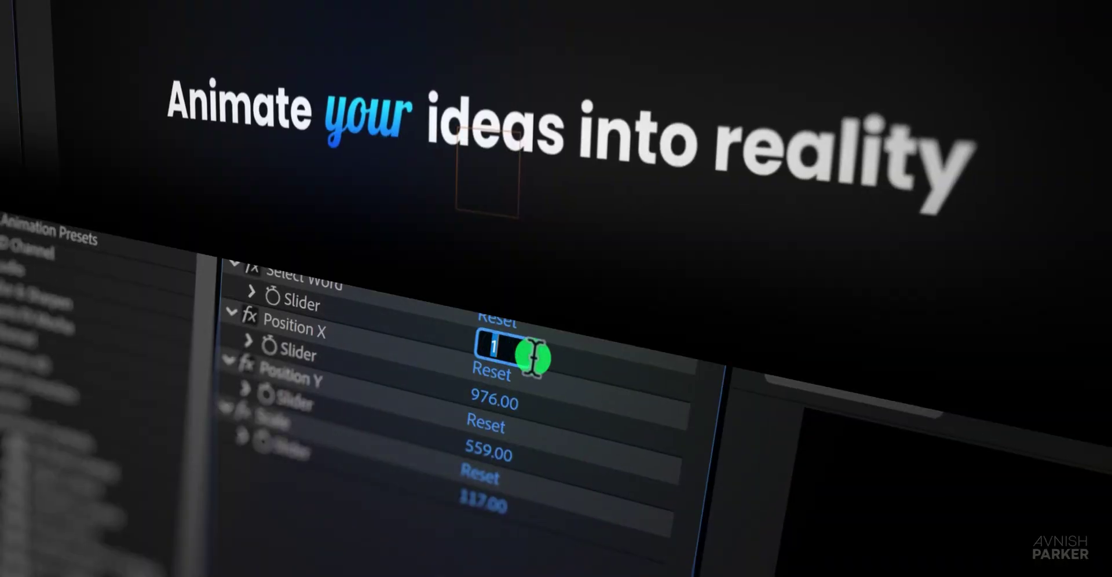
Rename Animator 1 to 'Main Animation'
key(Up)
key(Up)
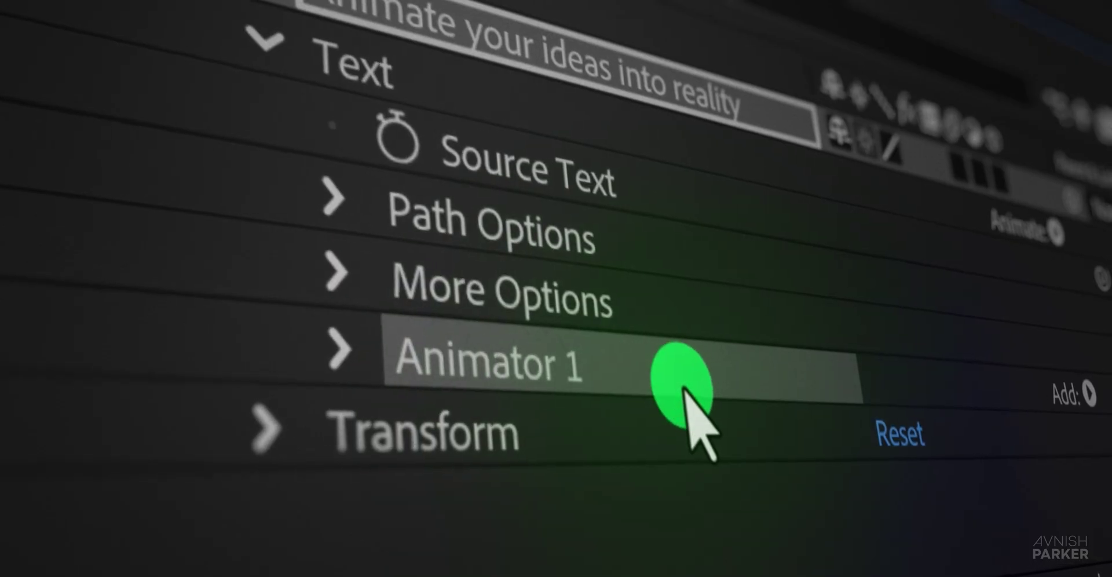
key(Return)
text(Main Animation)
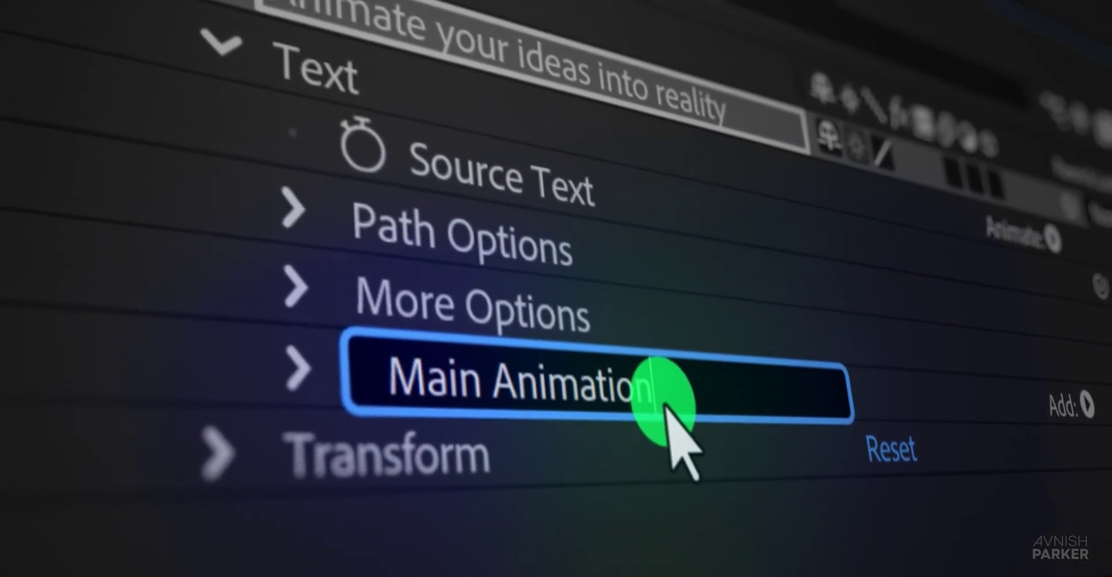
key(Return)
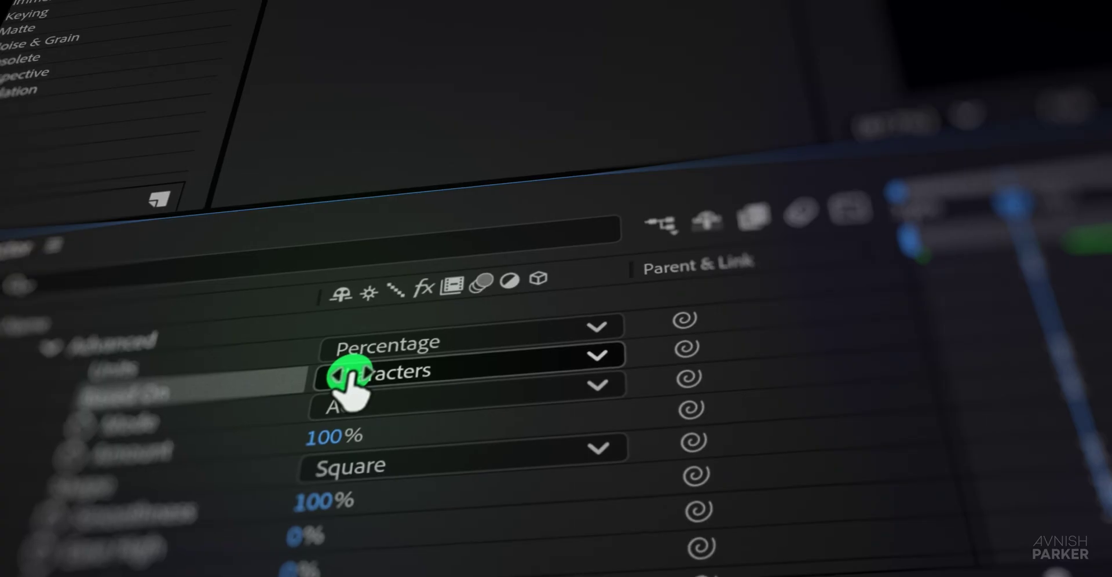
Base the range on Words with a Ramp Up shape, and set the Scale slider to 100
click(352, 377)
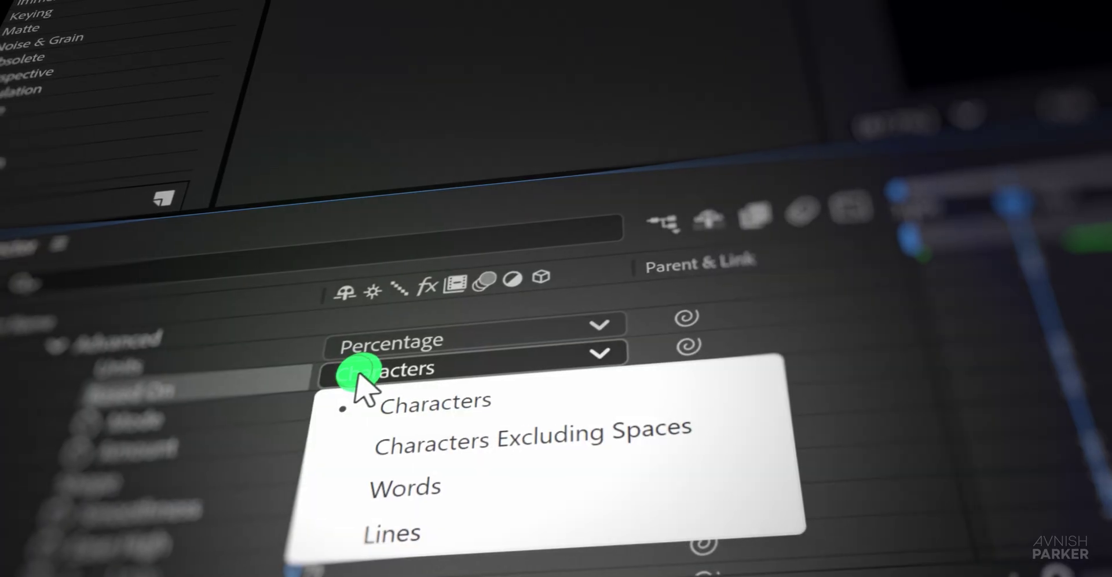
click(437, 481)
click(449, 455)
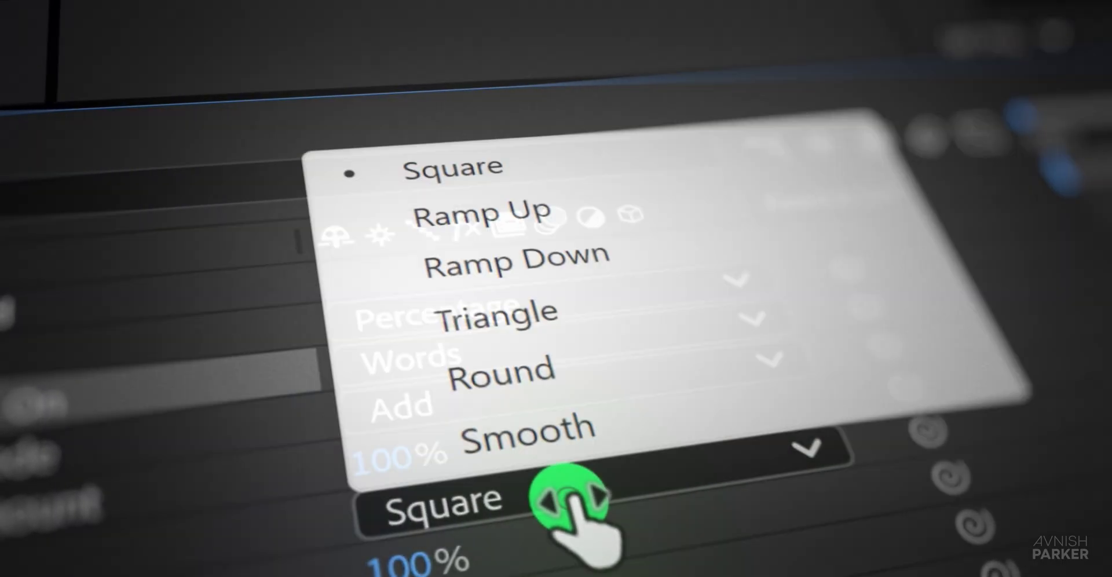
click(565, 210)
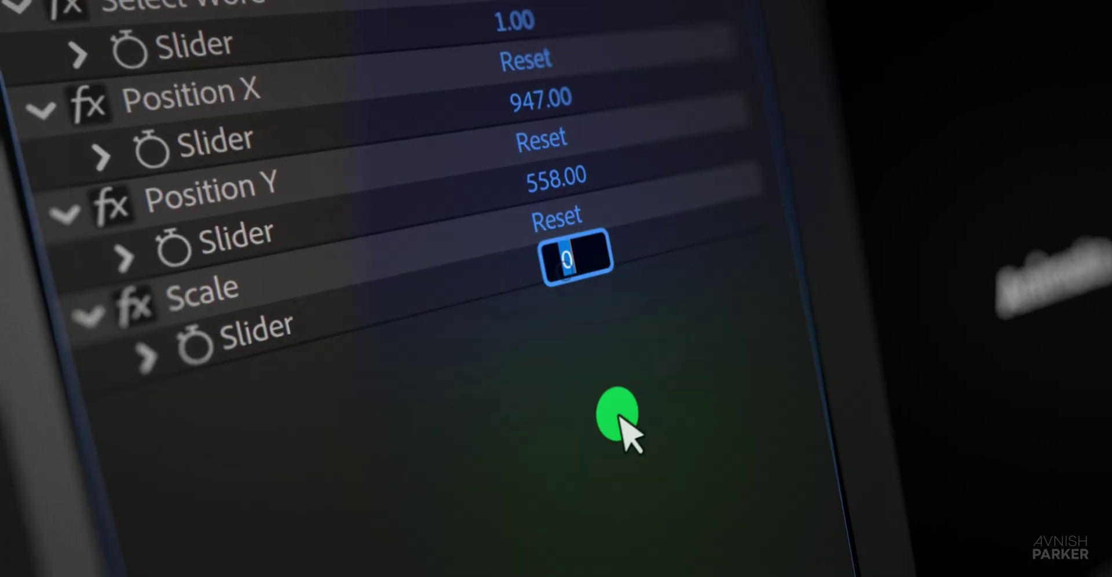
text(100)
key(Return)
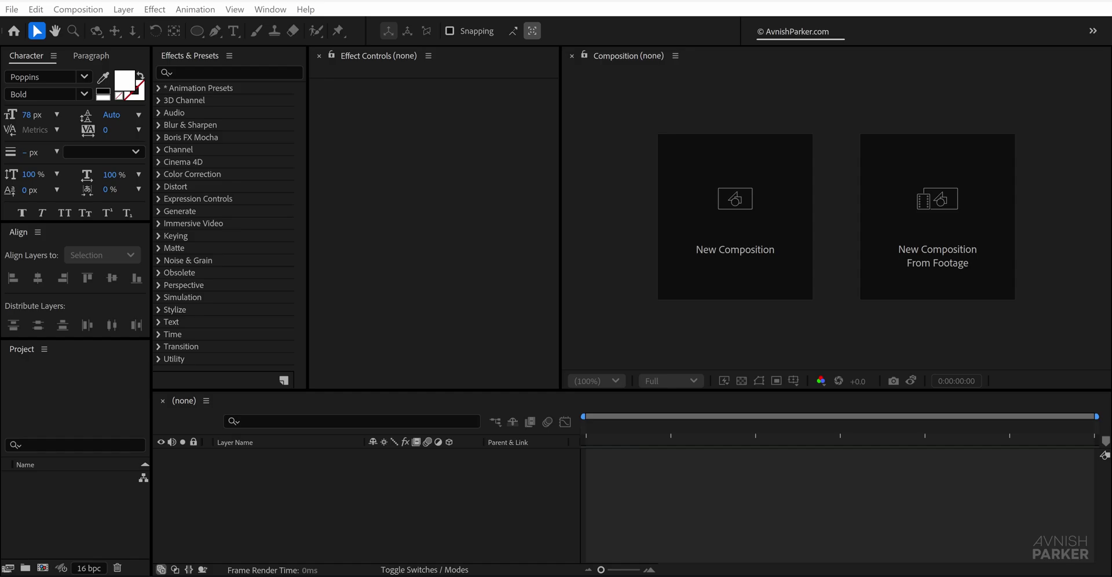
Create a 1920×1080, 30 fps, 10-second composition named 'Text Selector'
click(738, 276)
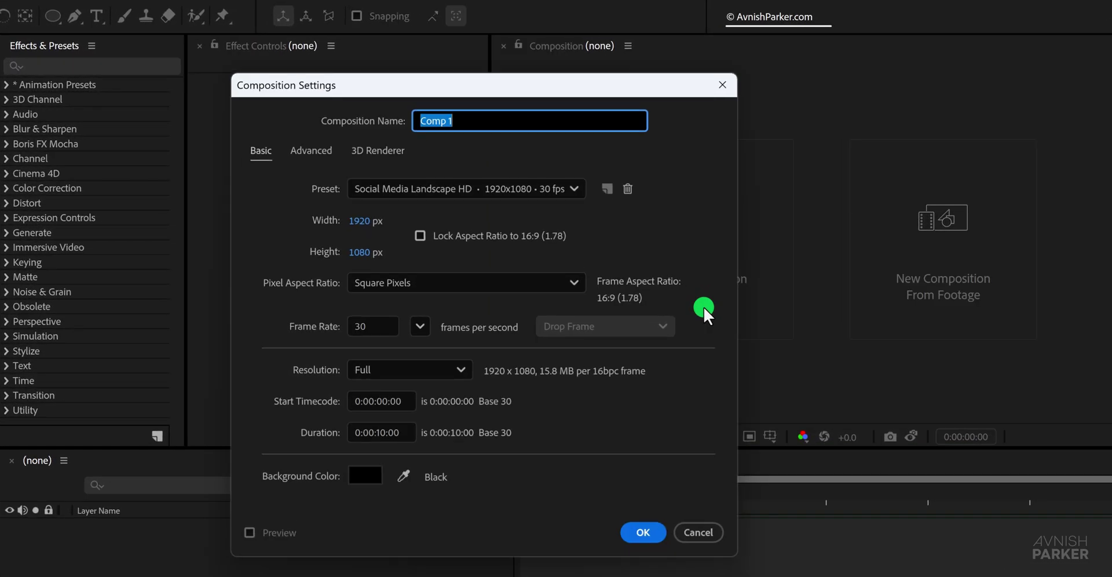
text(Text Selector)
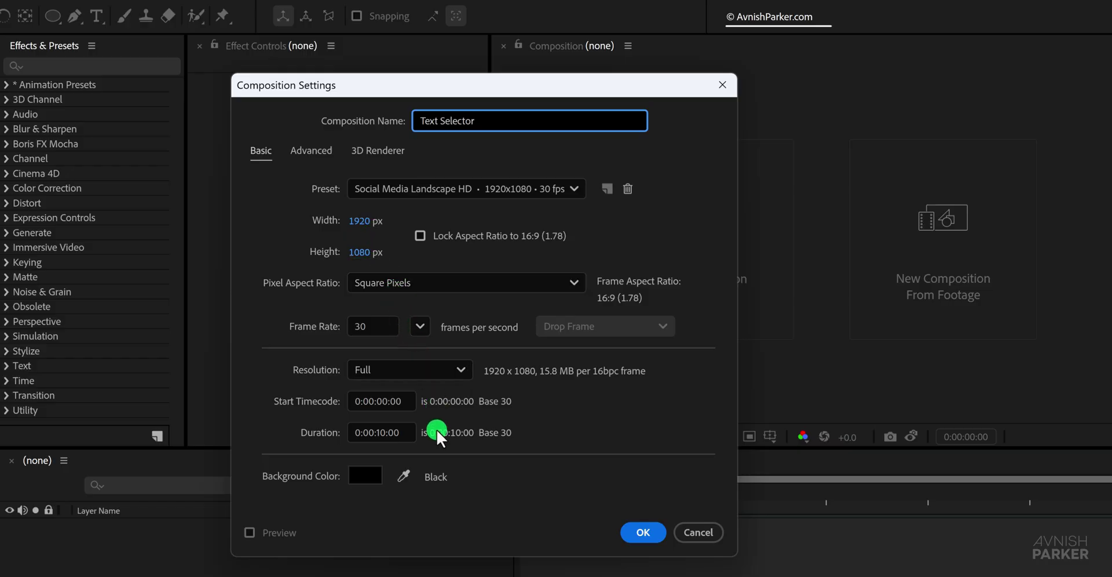
click(635, 530)
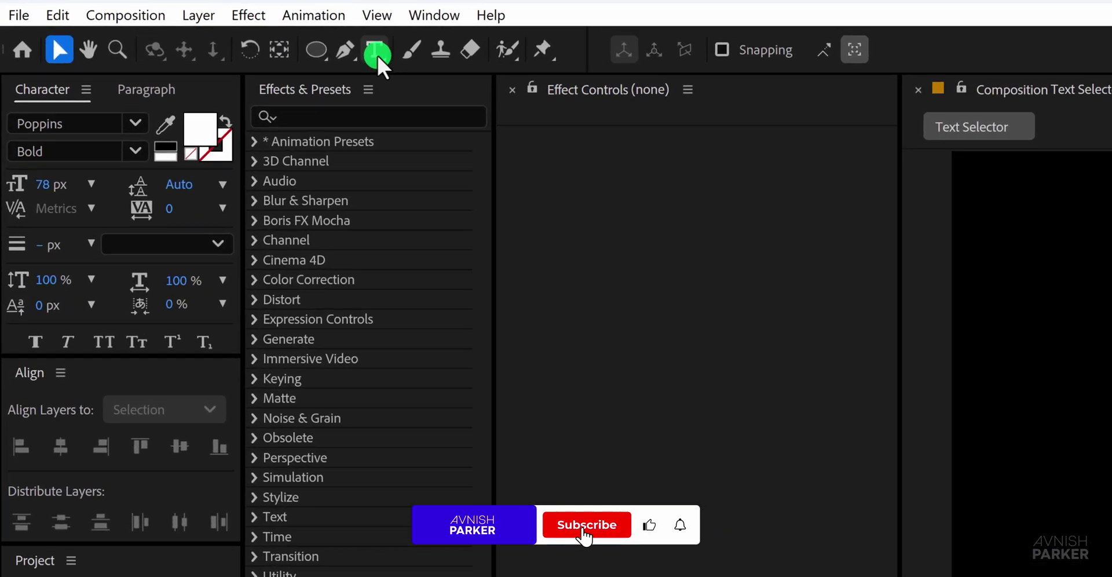
Add a text layer reading 'Animate your ideas into reality'
click(234, 30)
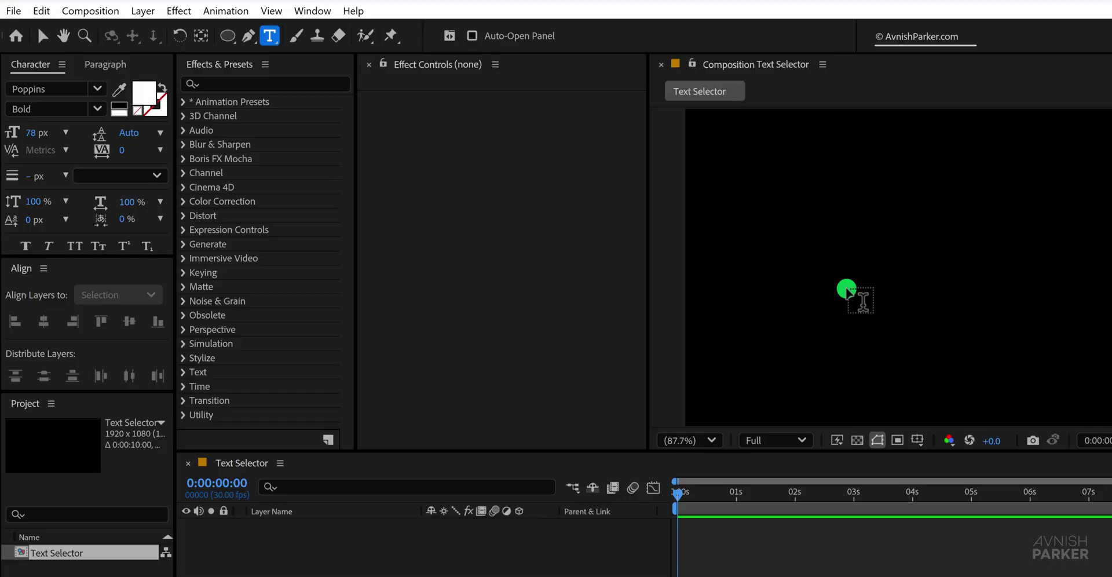
click(743, 243)
text(Animate your ideas into reality)
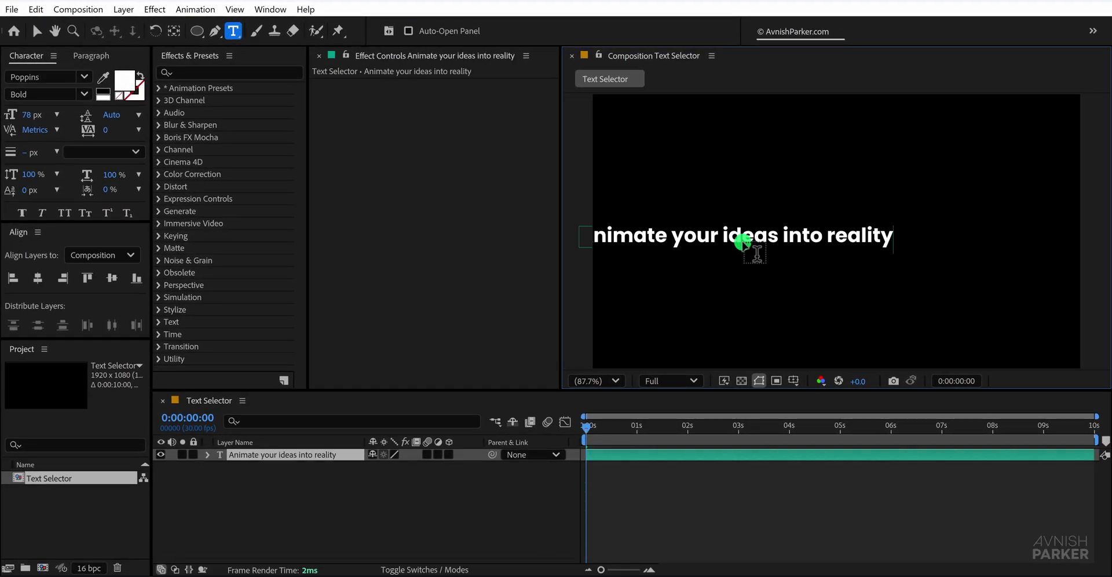
drag(737, 203, 831, 199)
Centre the text layer horizontally and vertically in the composition
click(36, 31)
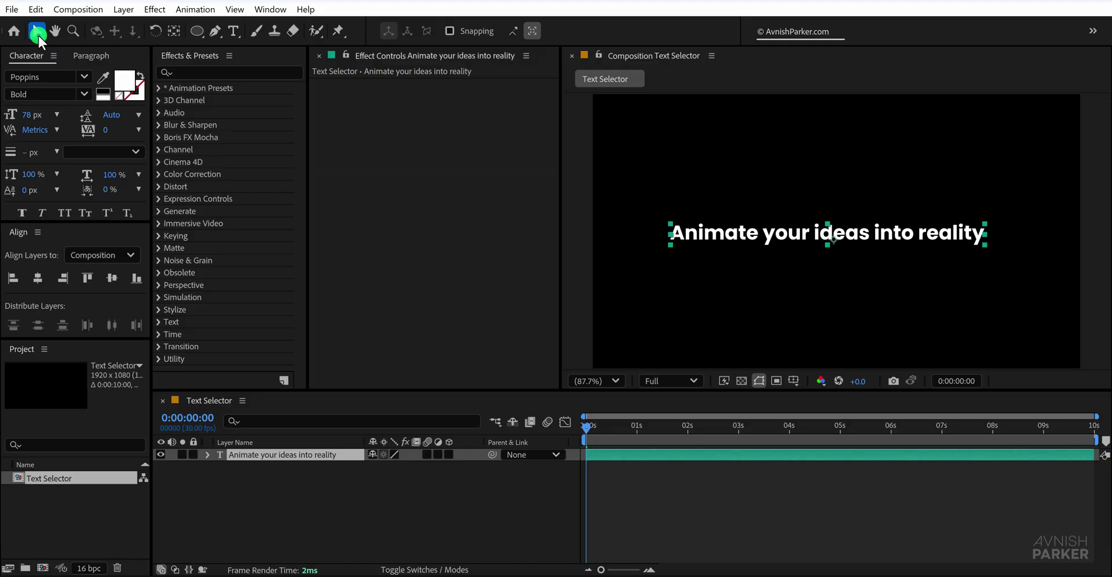
click(36, 277)
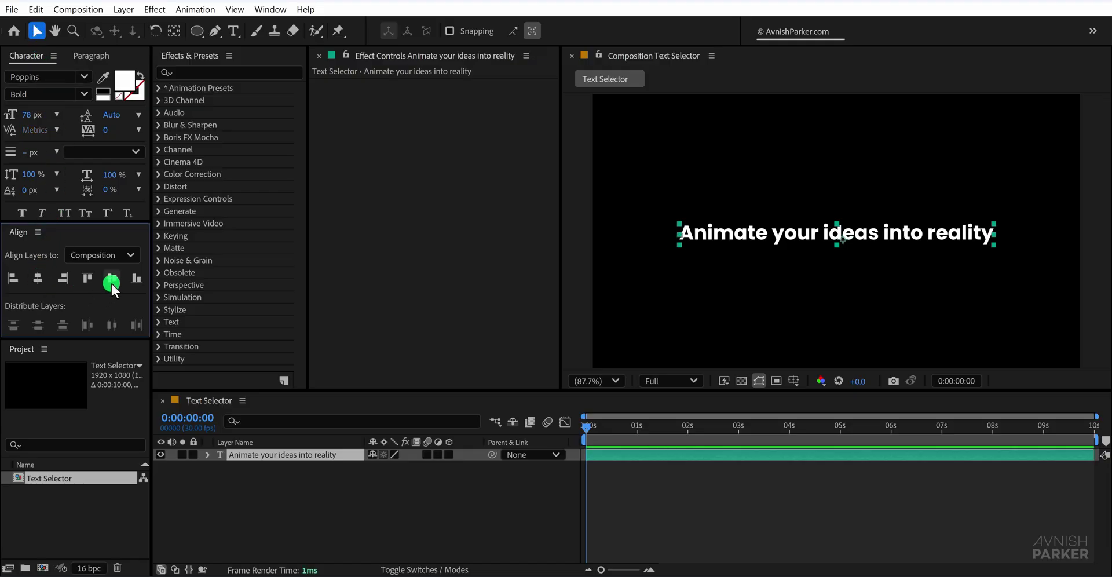
click(112, 278)
click(287, 475)
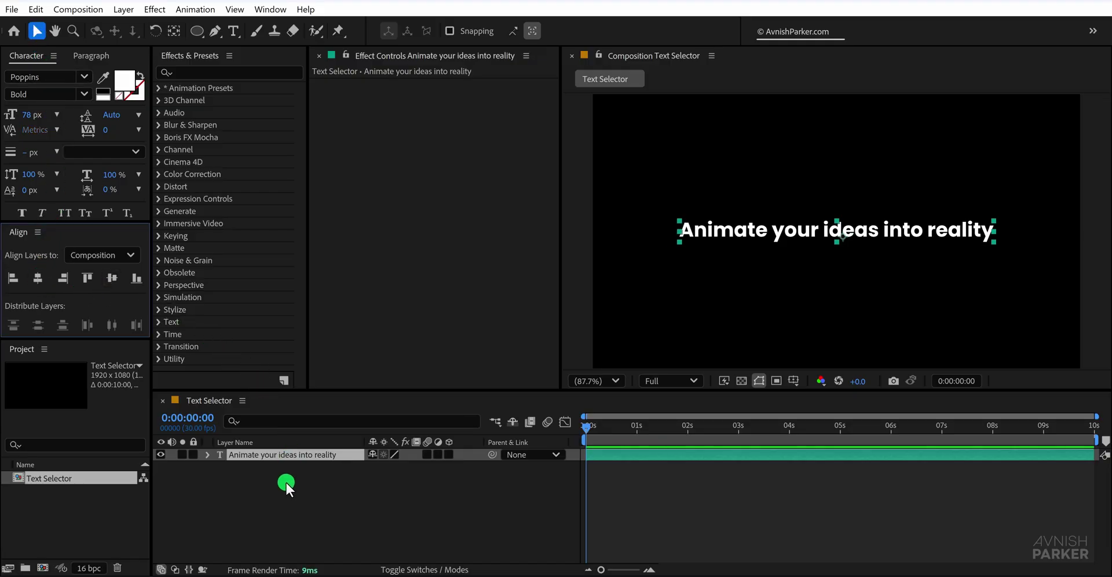
Add a Position animator to the text, pushing it down to Y 184
click(80, 437)
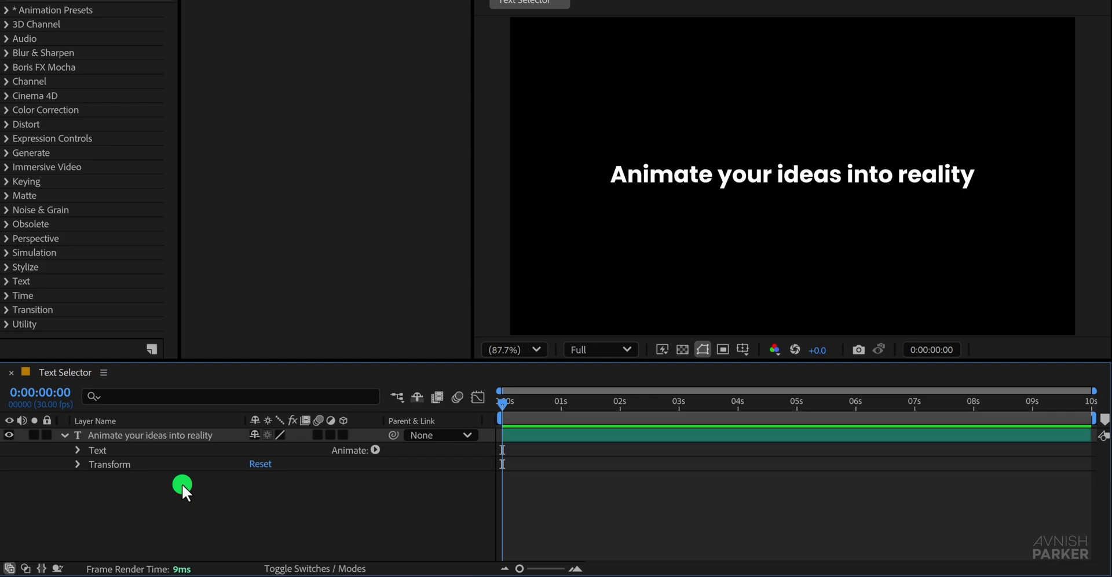
click(388, 452)
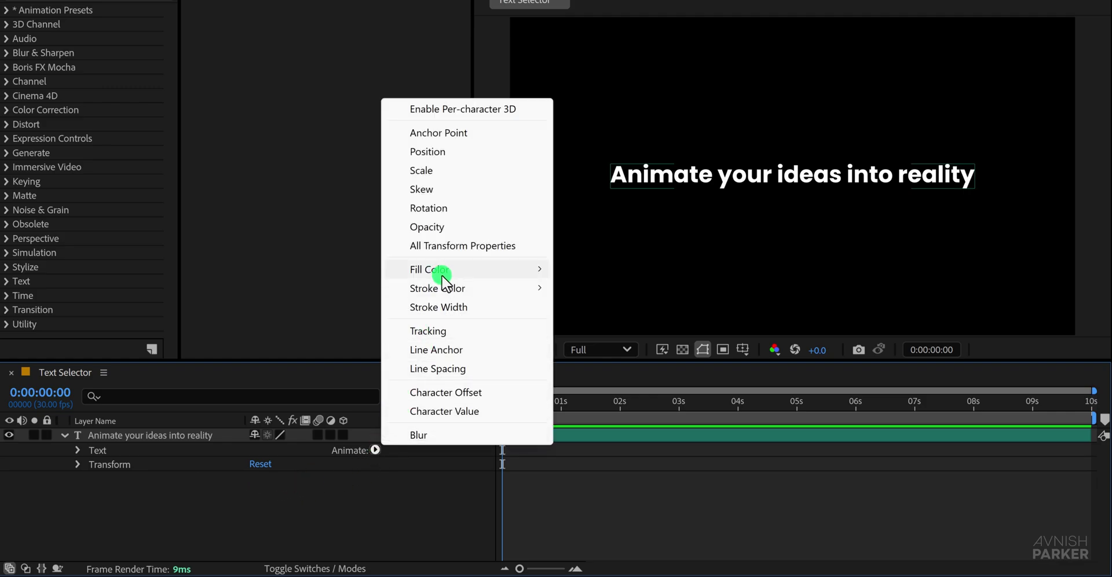
click(447, 153)
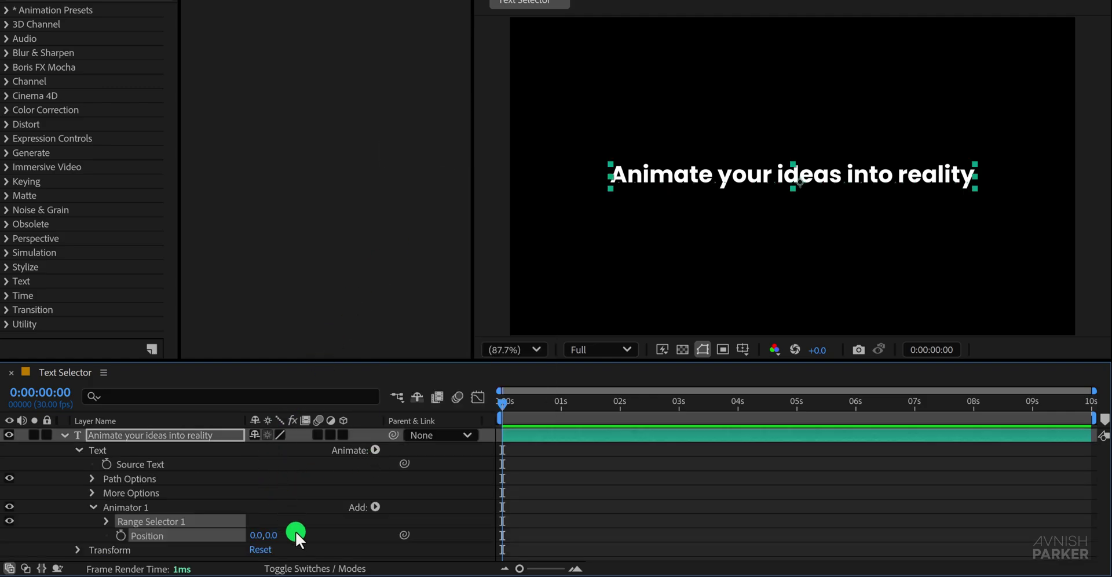
drag(271, 534, 437, 527)
Add Scale to the animator and set it to 0% to hide the text
click(378, 507)
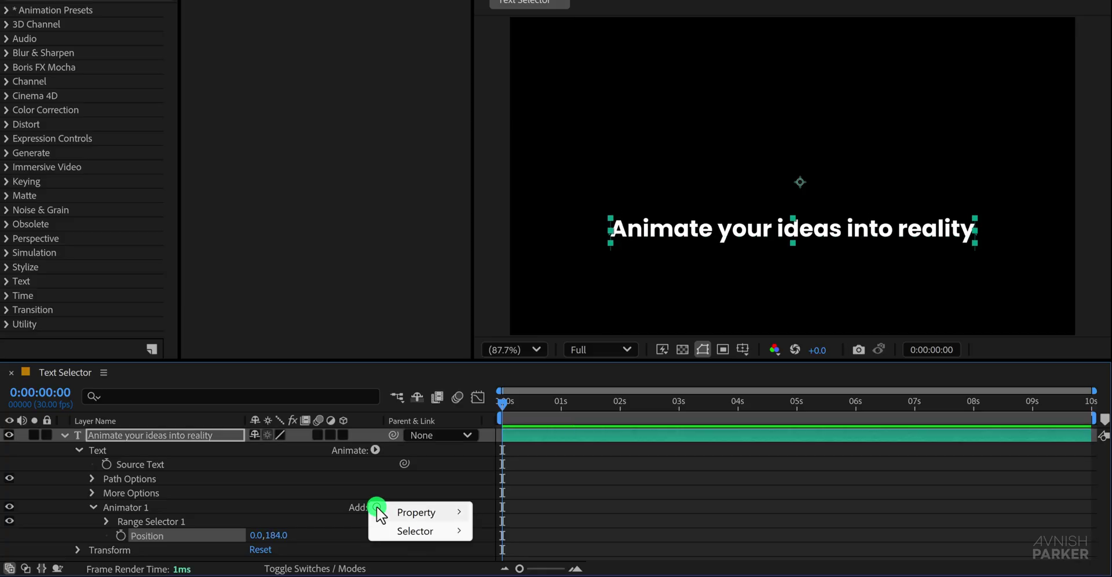
mouse_move(378, 514)
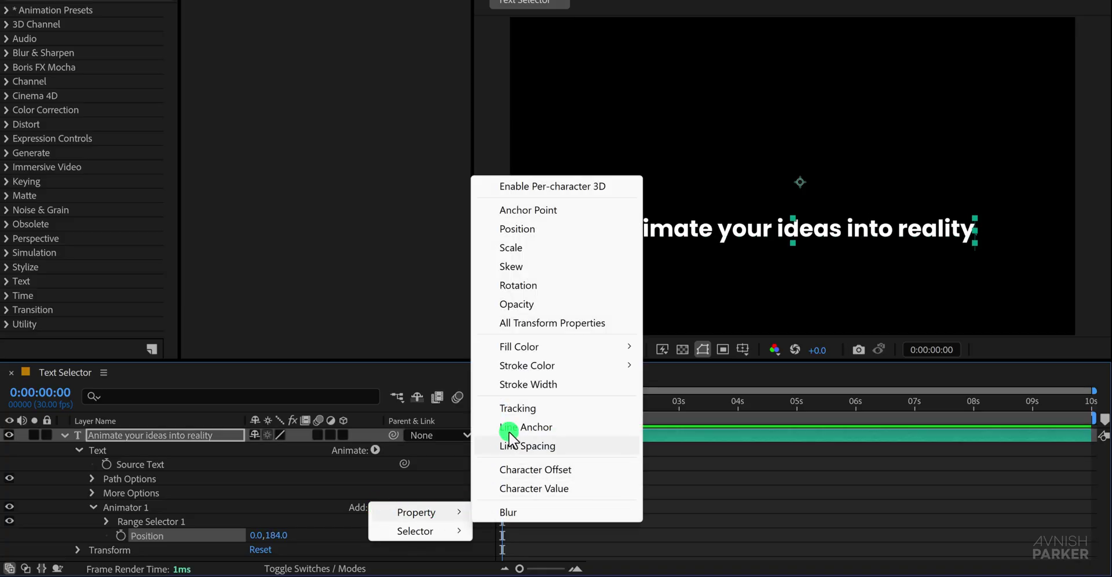
click(516, 248)
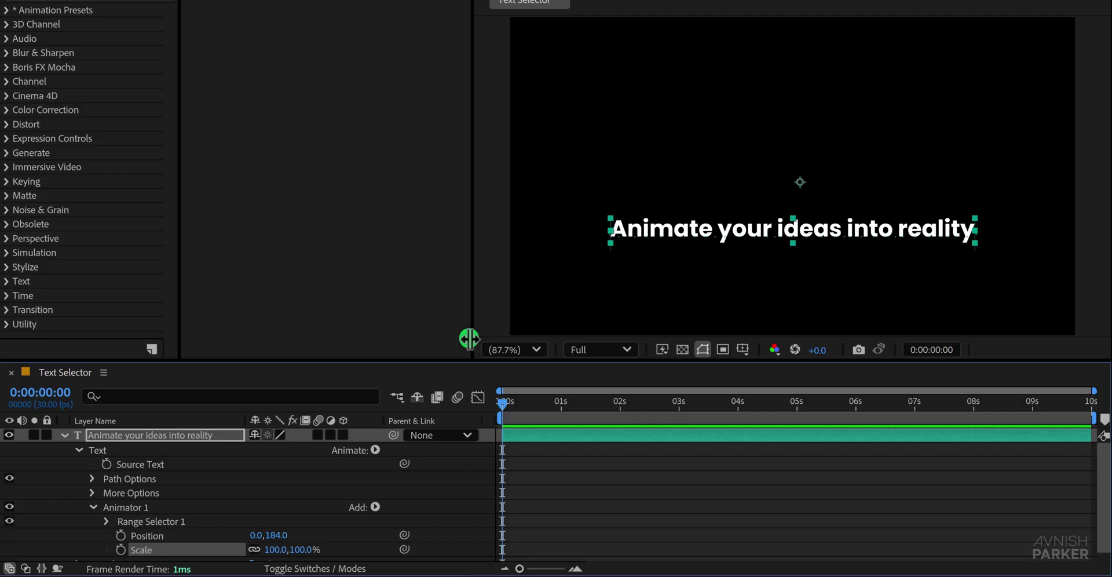
click(304, 549)
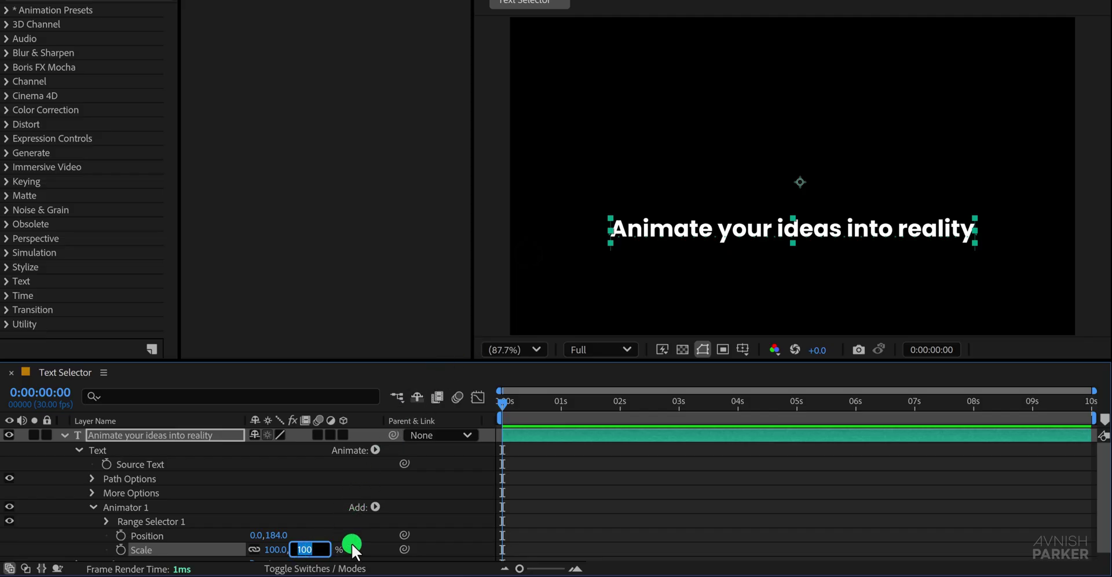
text(0)
key(Return)
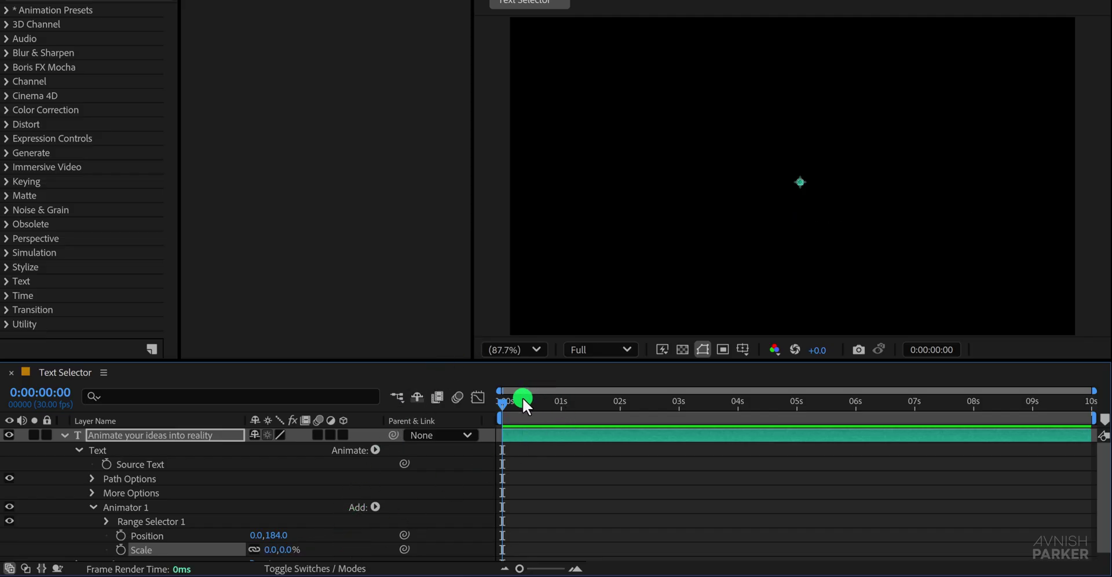
drag(524, 399, 495, 407)
Keyframe Range Selector 1 Offset from -100% at 0s to 100% at 1s
click(145, 521)
click(106, 522)
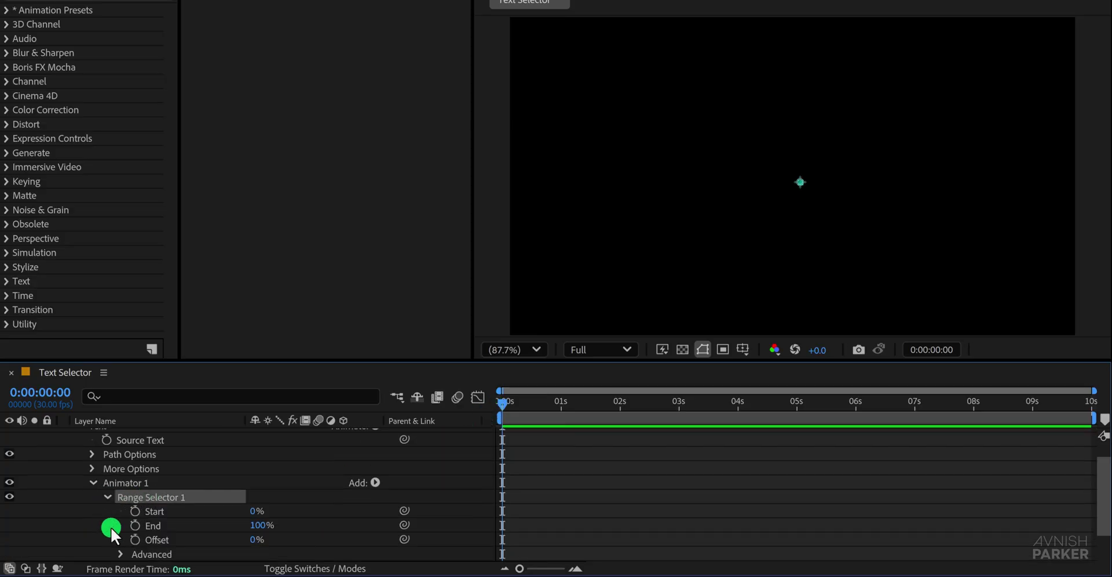
drag(254, 539, 105, 539)
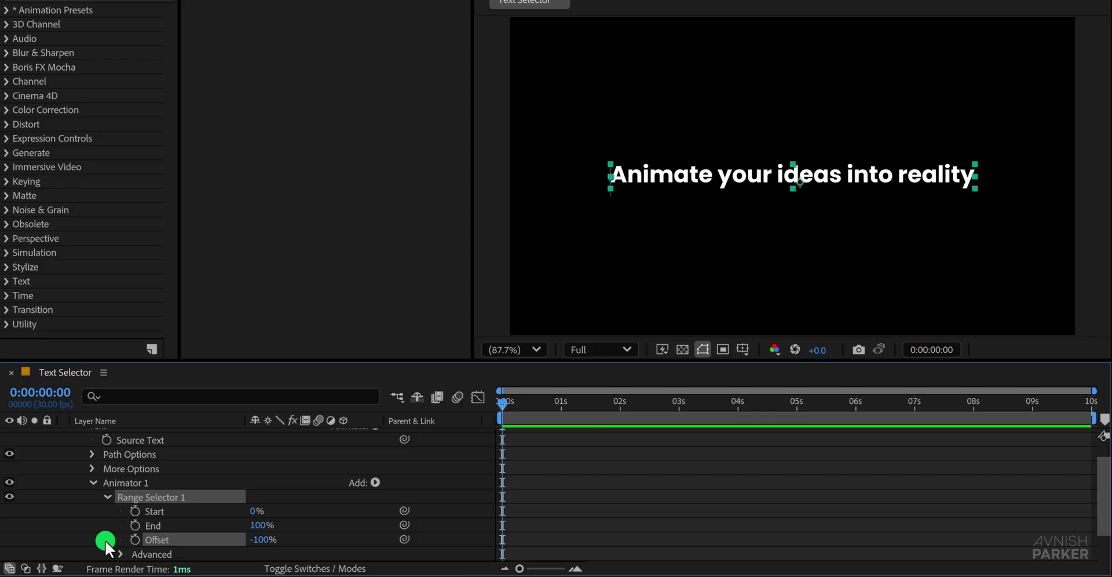
click(133, 541)
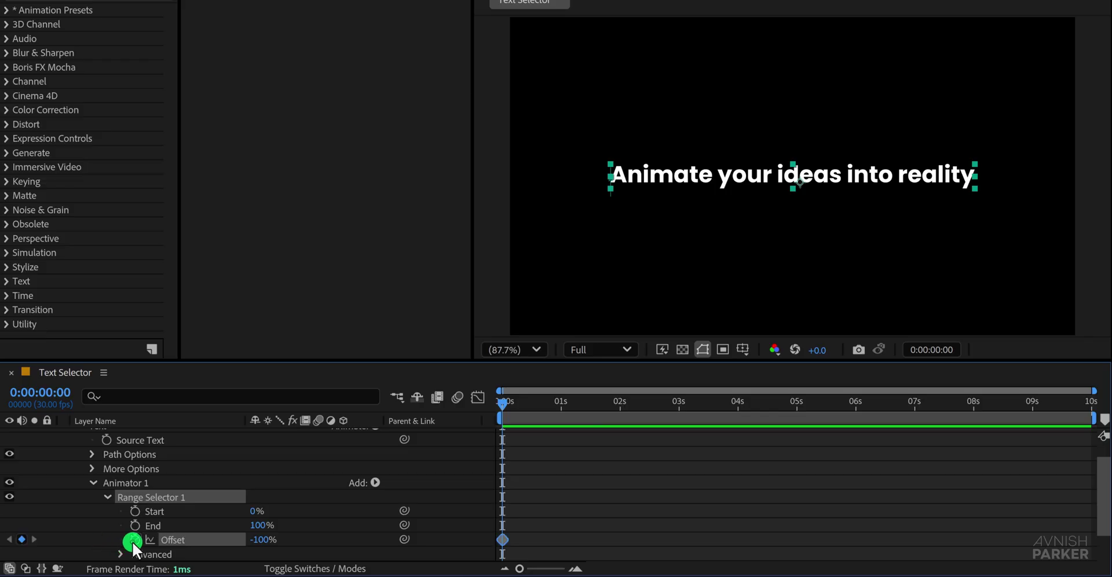
click(562, 404)
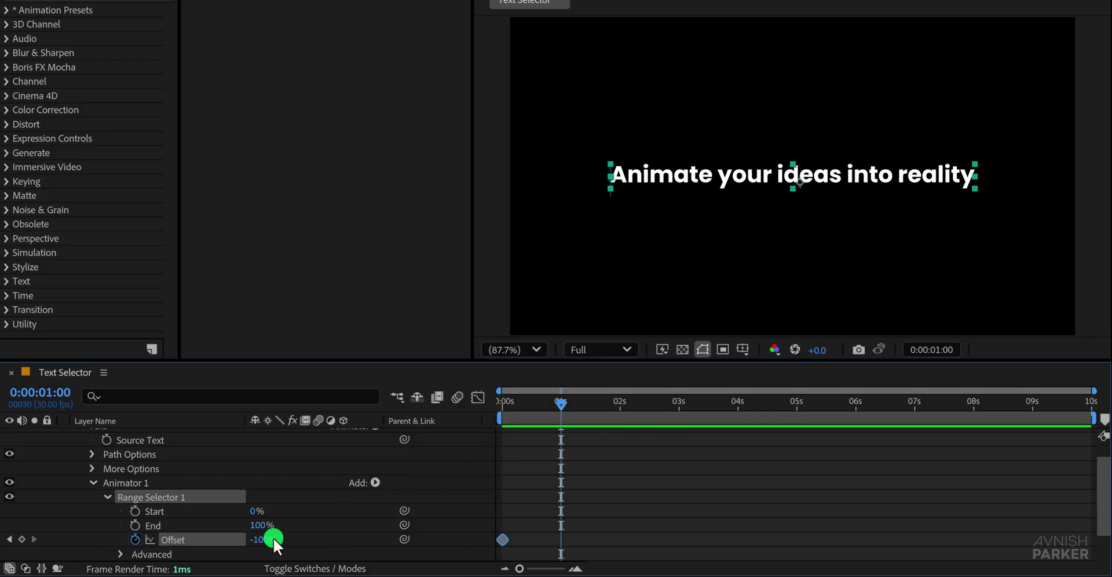
drag(273, 537, 327, 534)
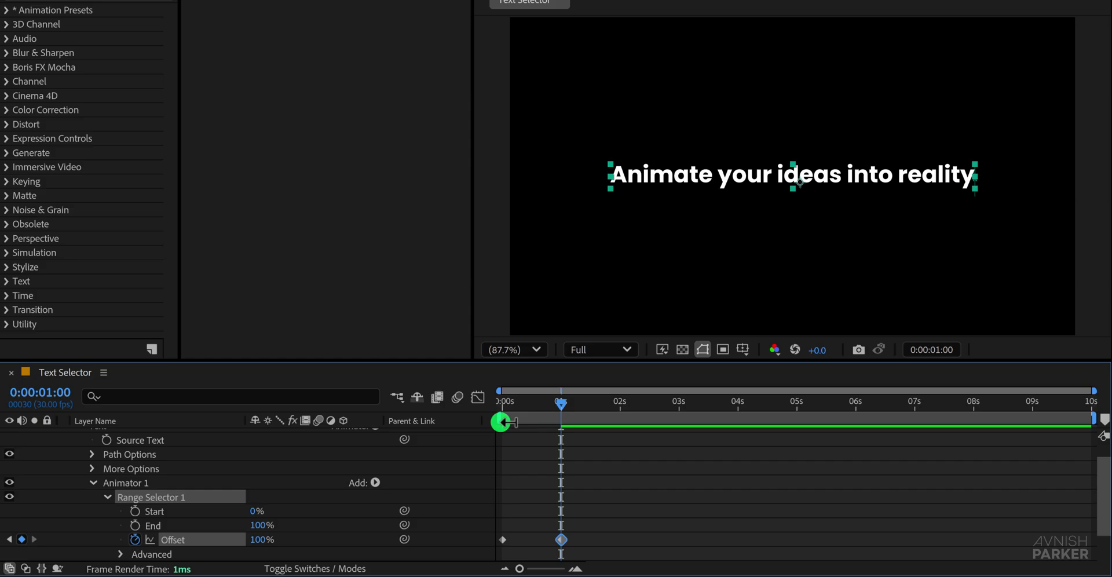
drag(499, 408, 544, 406)
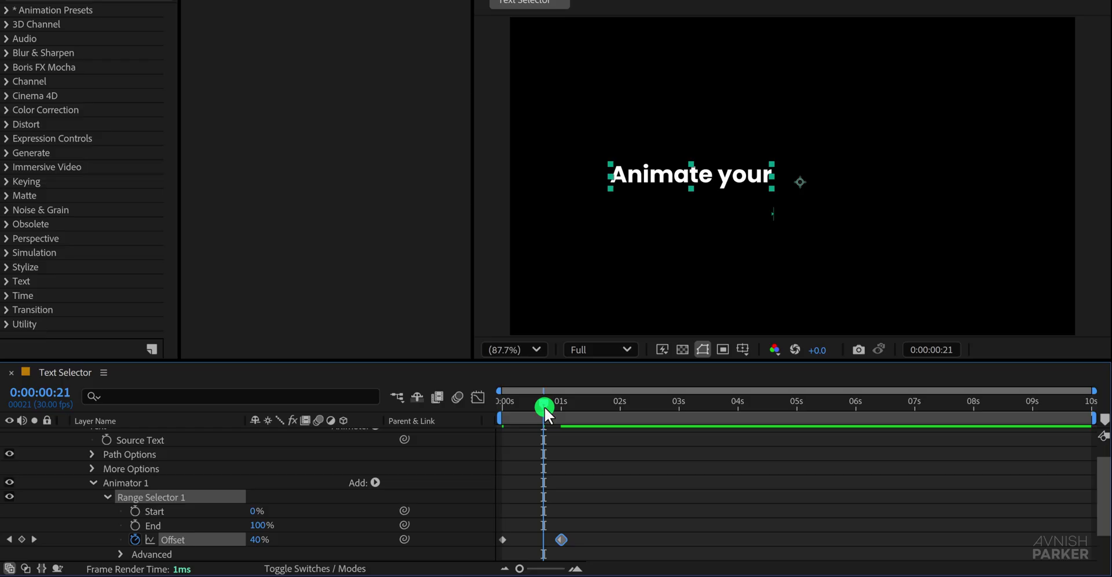
In the range's Advanced settings, base it on Words with a Ramp Up shape
scroll(97, 532, down, 3)
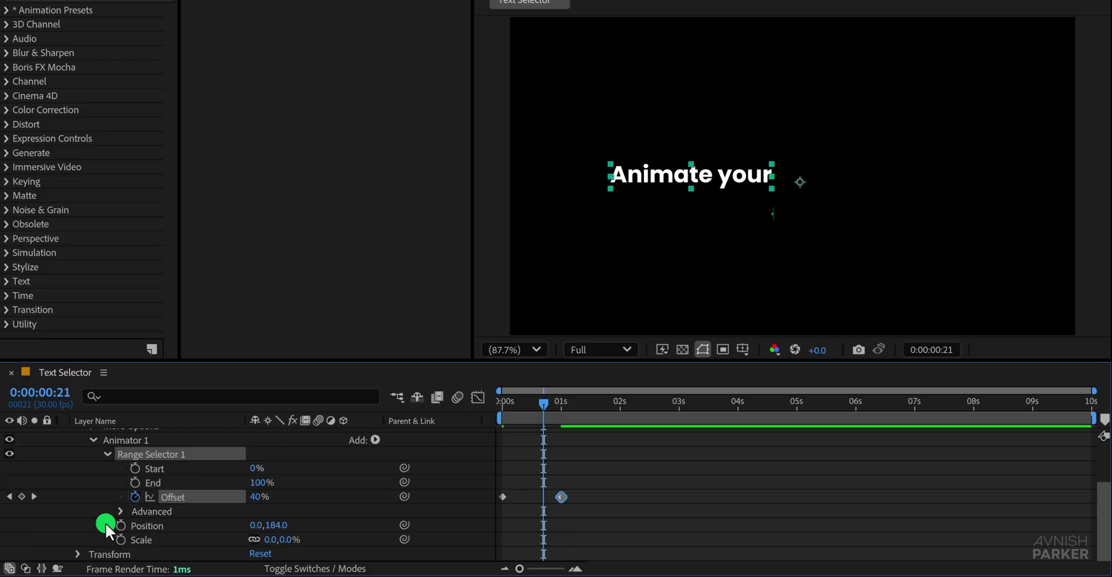
click(119, 511)
scroll(119, 510, down, 5)
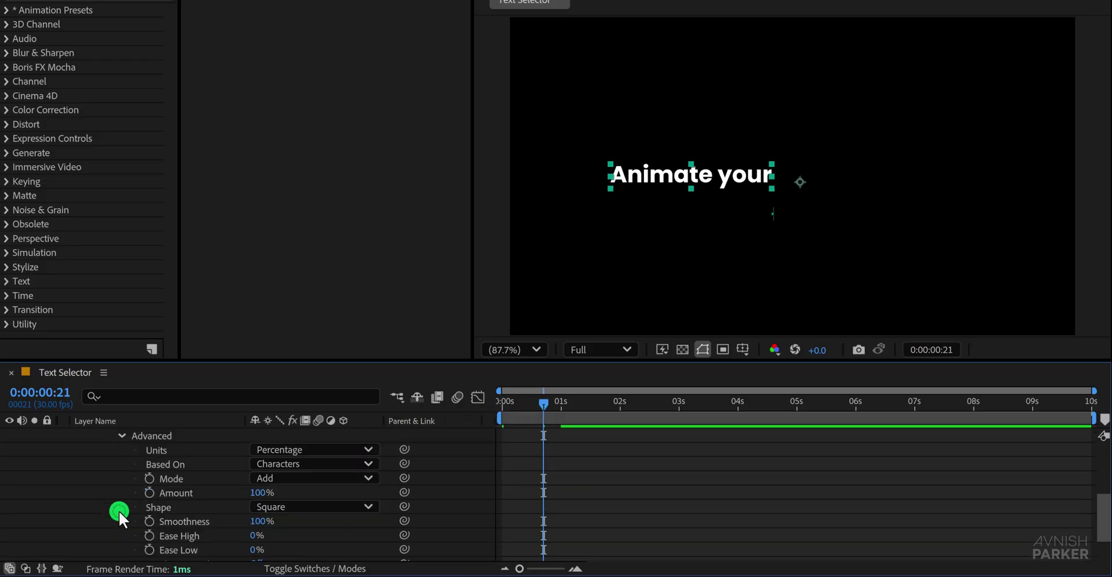
click(187, 464)
click(267, 464)
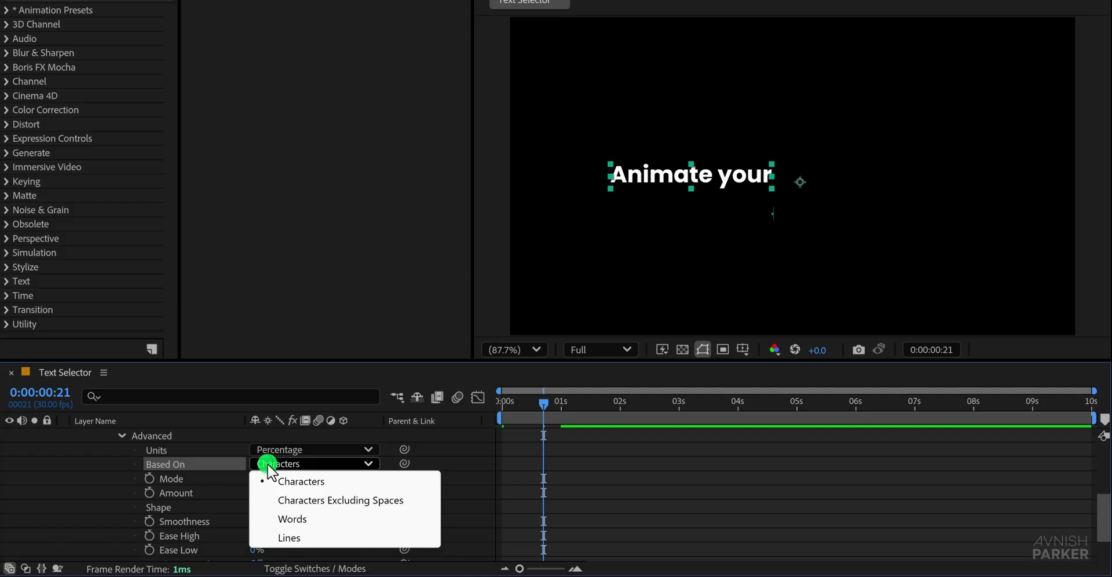
click(299, 517)
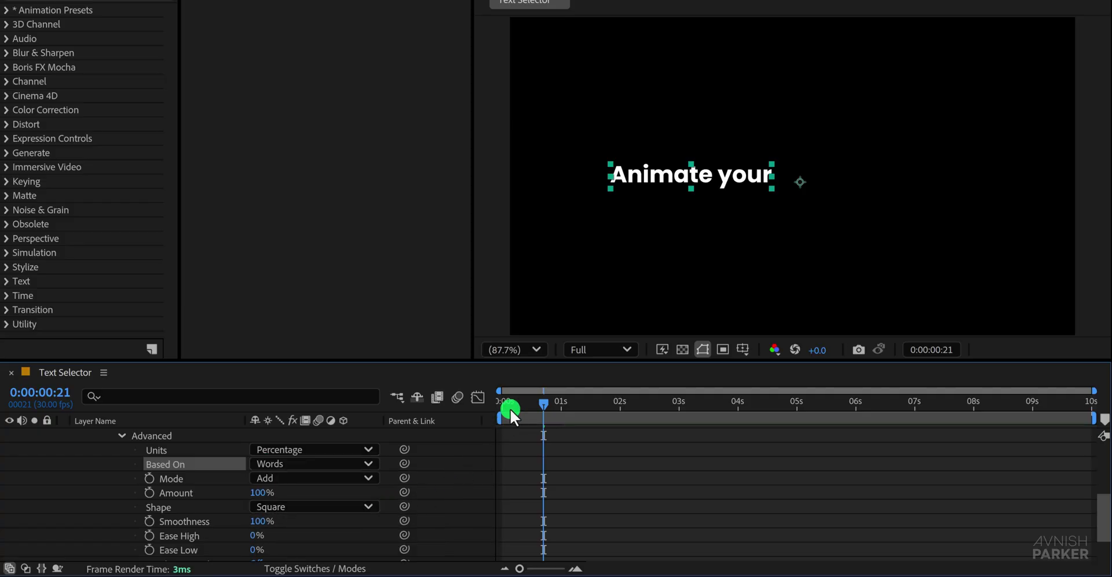
drag(509, 408, 547, 404)
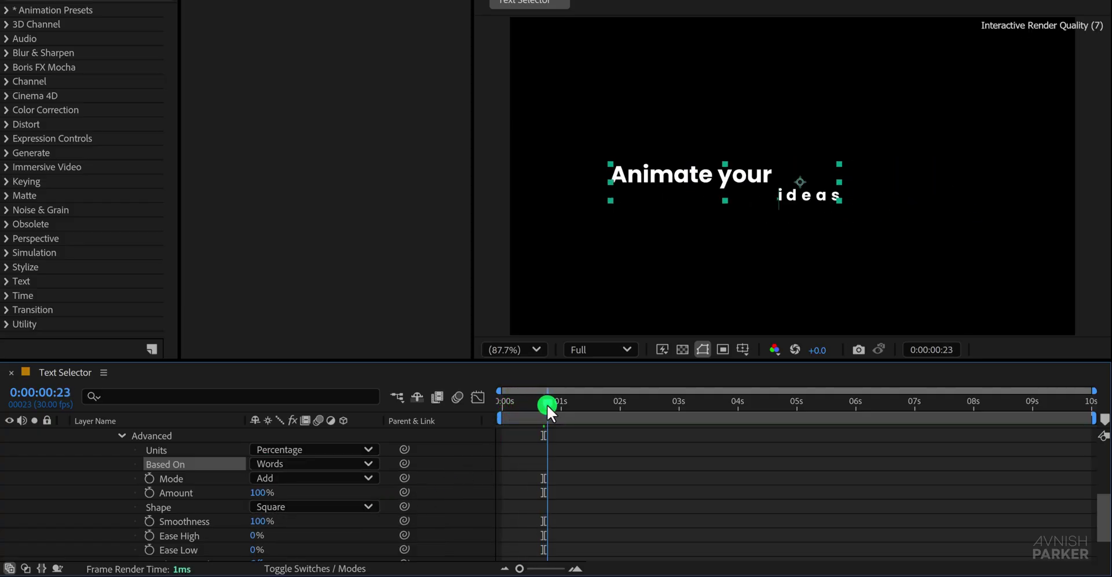
click(302, 508)
click(321, 417)
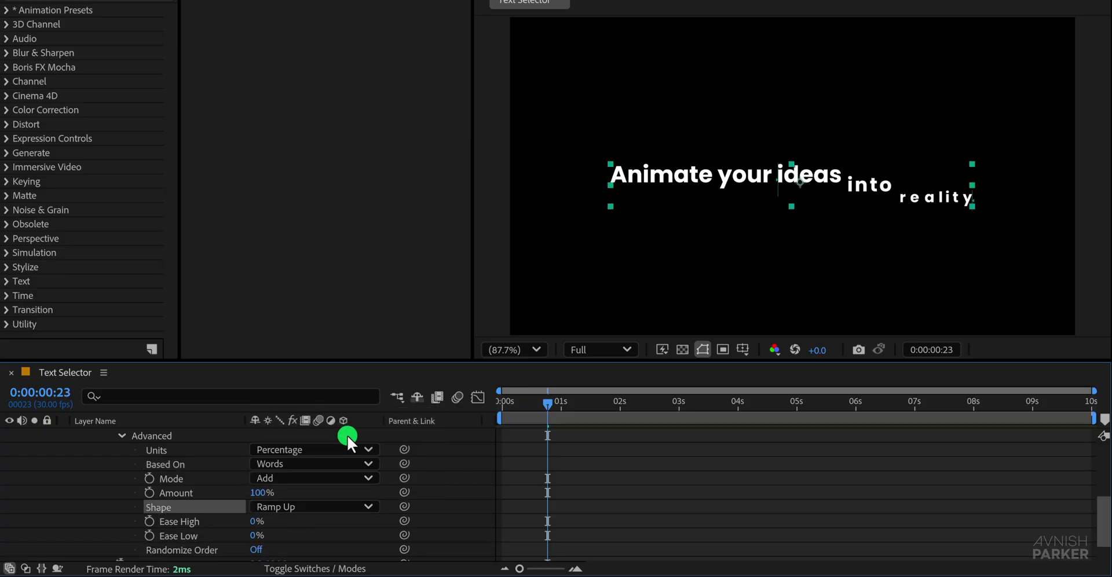
key(space)
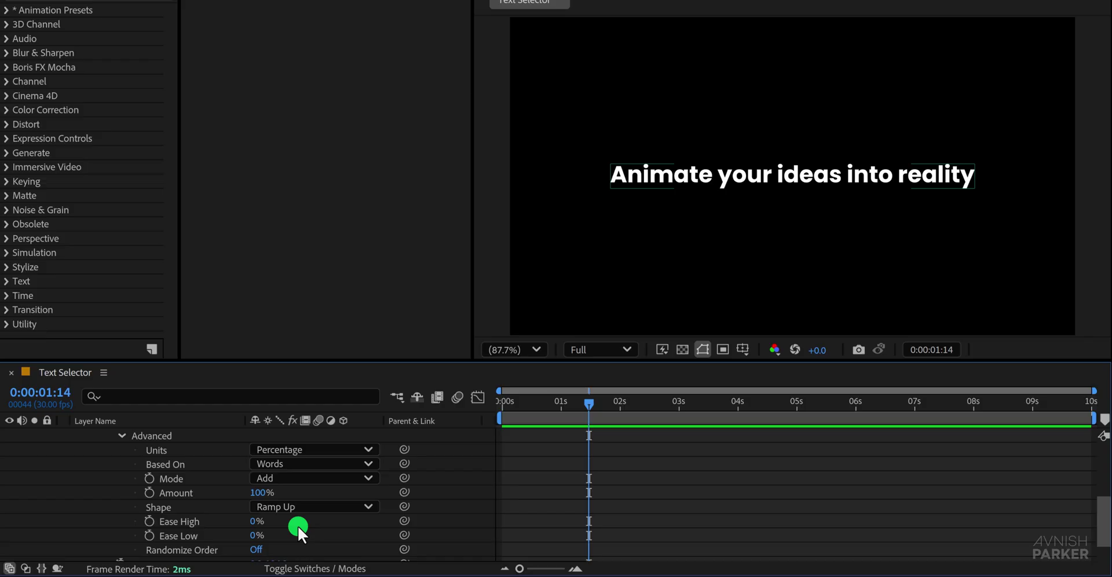
Set Ease High to -50% and Ease Low to 50%, then preview the animation
click(253, 523)
text(-50)
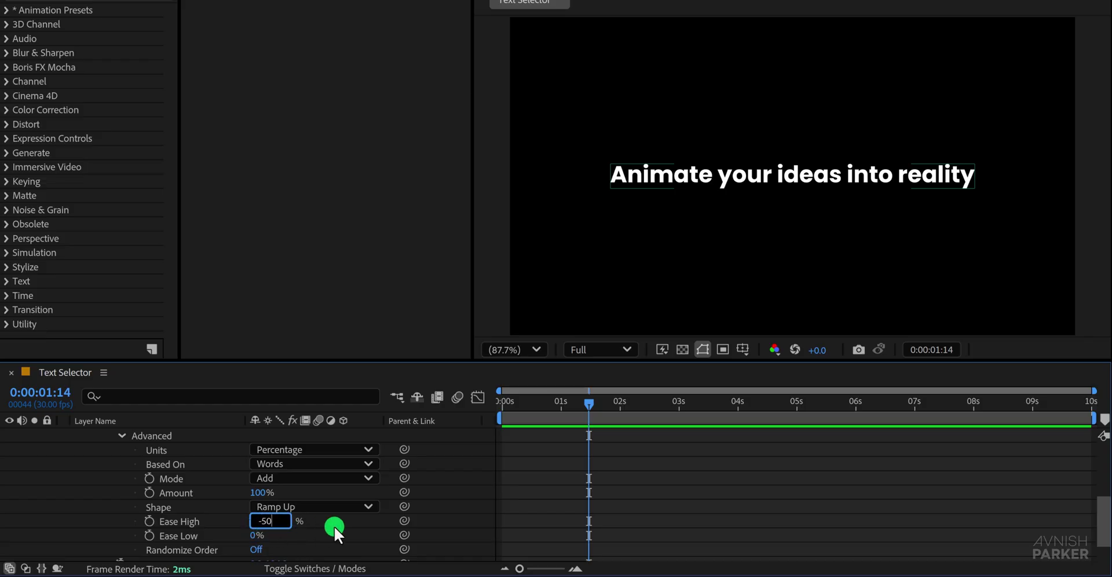
key(Tab)
text(50)
key(Return)
key(space)
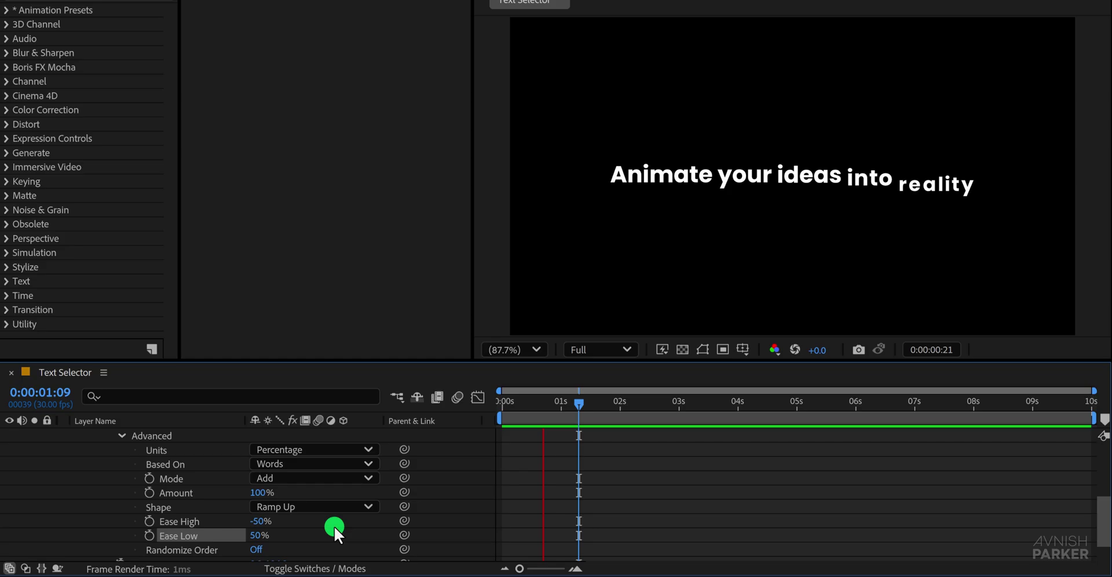
key(space)
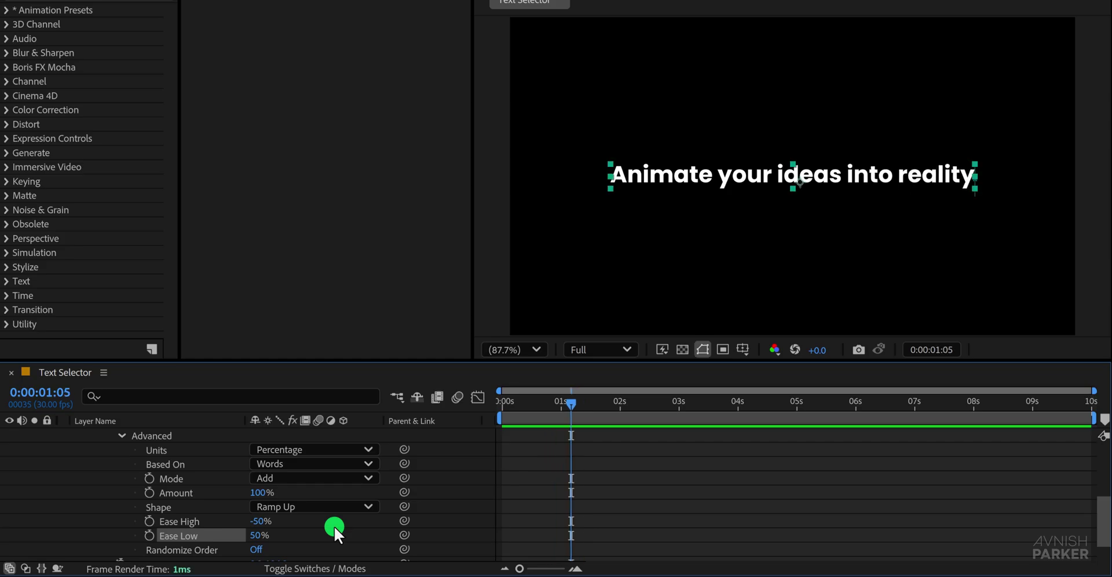
Collapse Animator 1 and start renaming it
click(54, 512)
scroll(53, 512, up, 5)
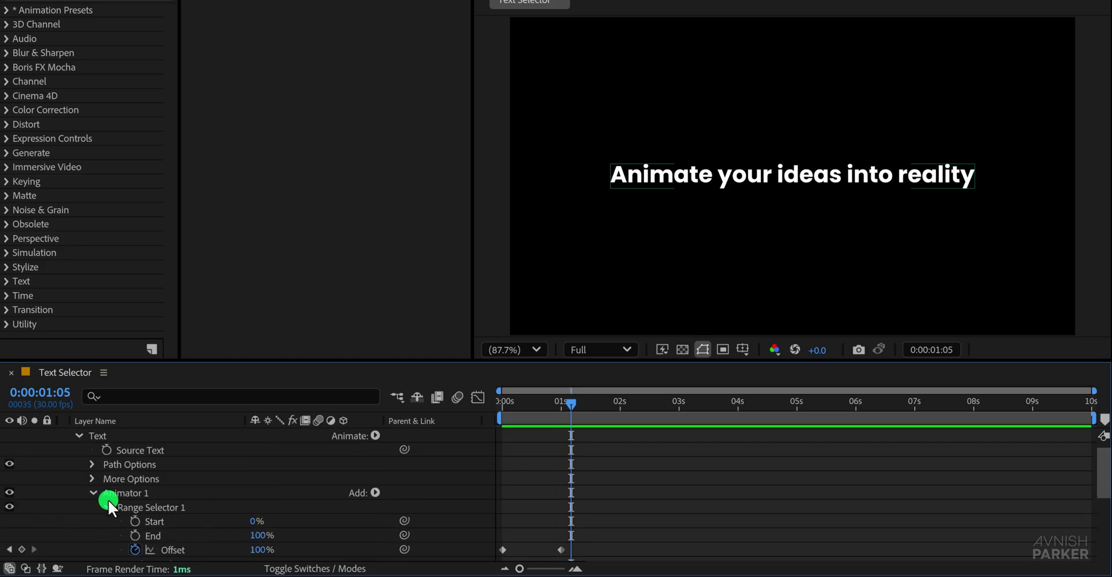
click(91, 493)
click(179, 509)
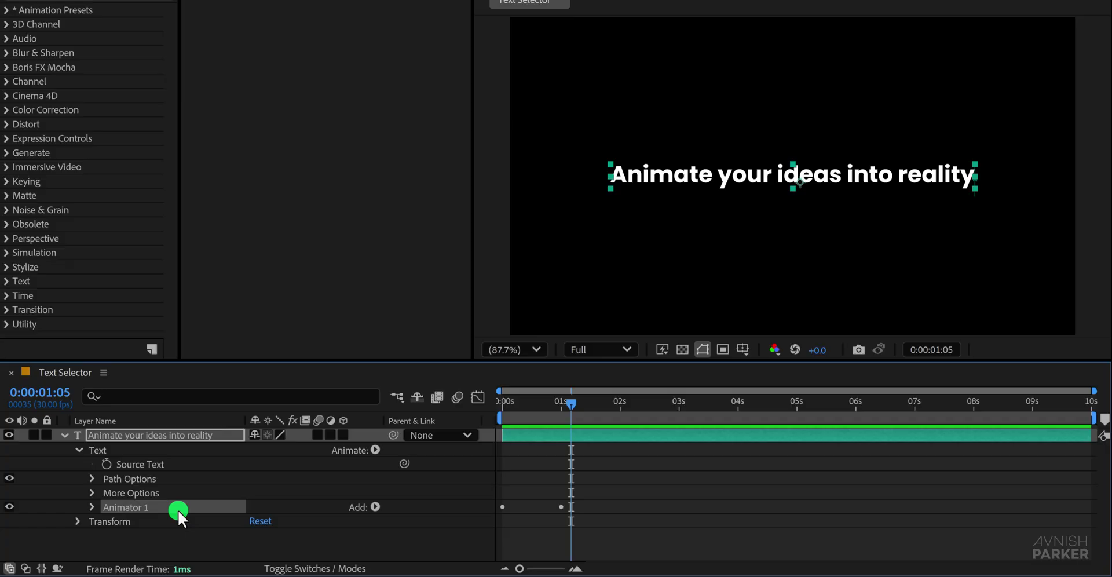
key(Return)
Name the first animator 'Main Animation'
text(Main Animation)
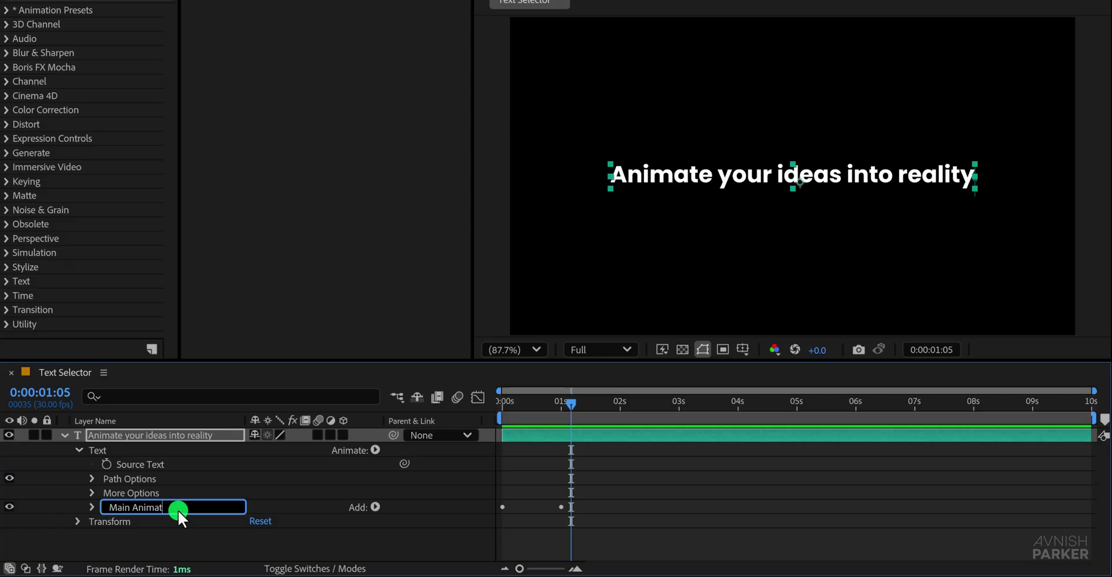
key(Return)
click(144, 537)
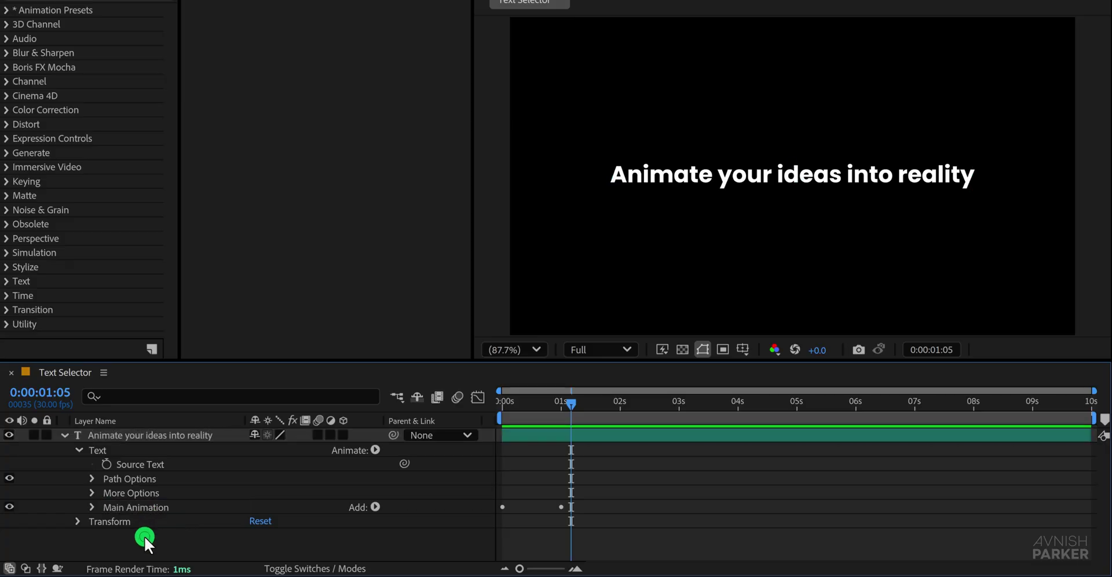
Add an Opacity animator to the text and name it 'Selector'
click(375, 450)
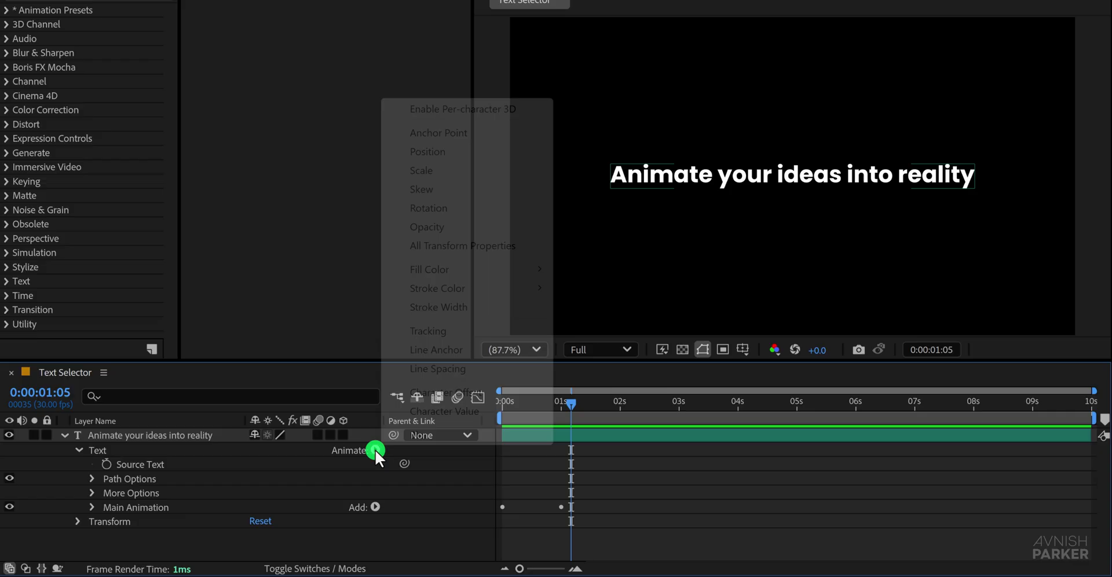
click(447, 229)
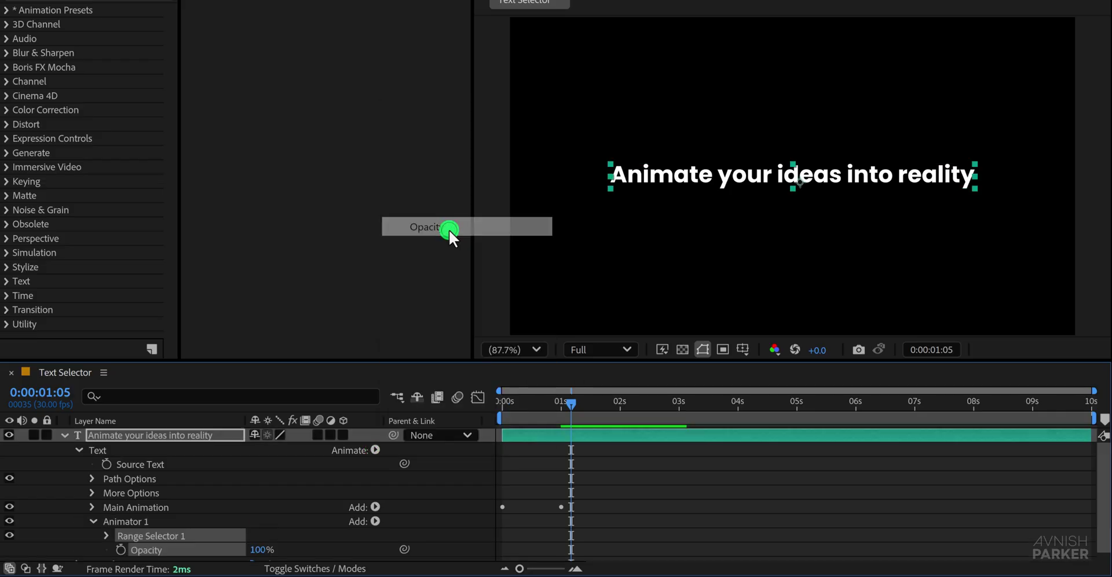
click(143, 520)
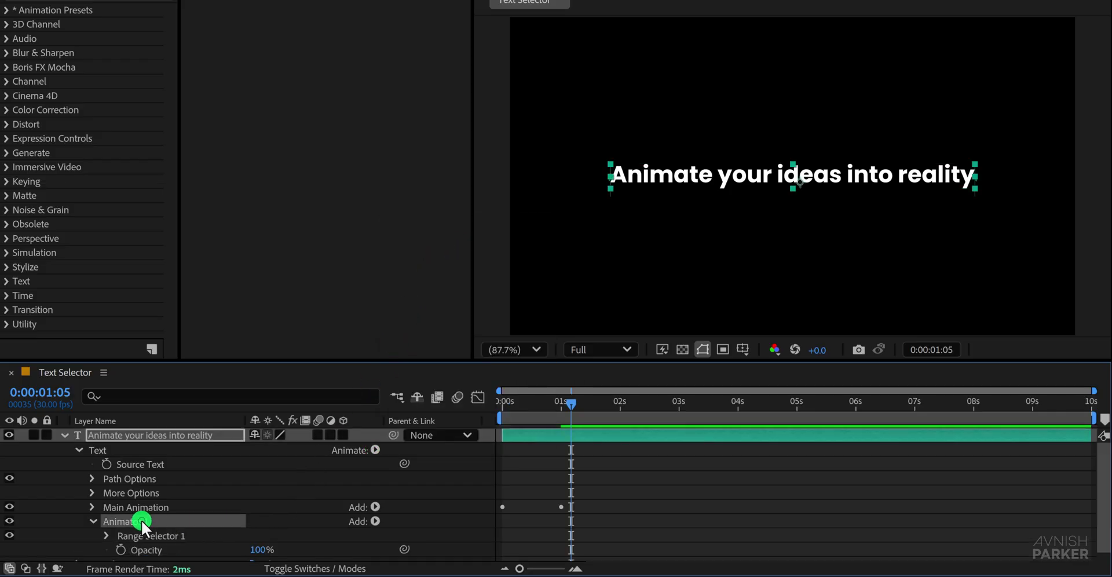
key(Return)
text(Selector)
key(Return)
Set the Selector's range Units to Index and Based On to Words
scroll(74, 529, down, 1)
click(106, 524)
scroll(104, 524, down, 2)
scroll(95, 527, down, 2)
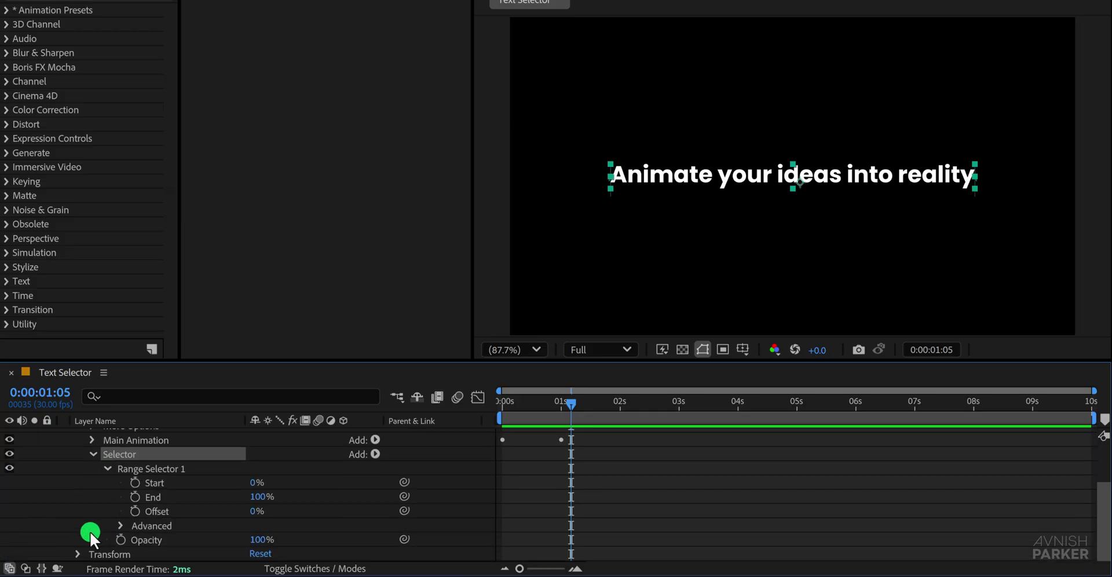
click(118, 523)
scroll(119, 524, down, 3)
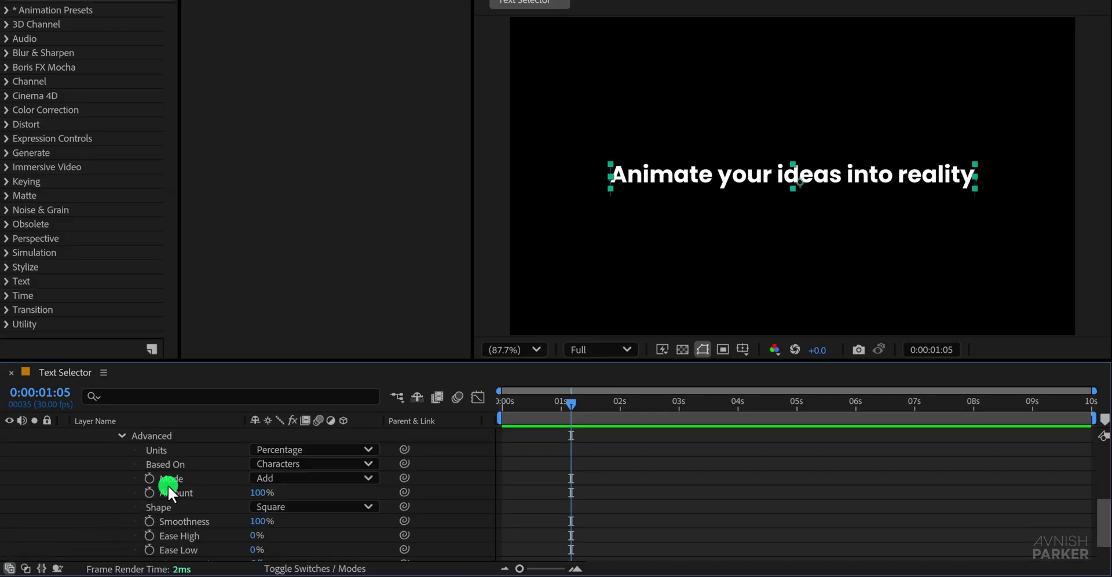
click(293, 451)
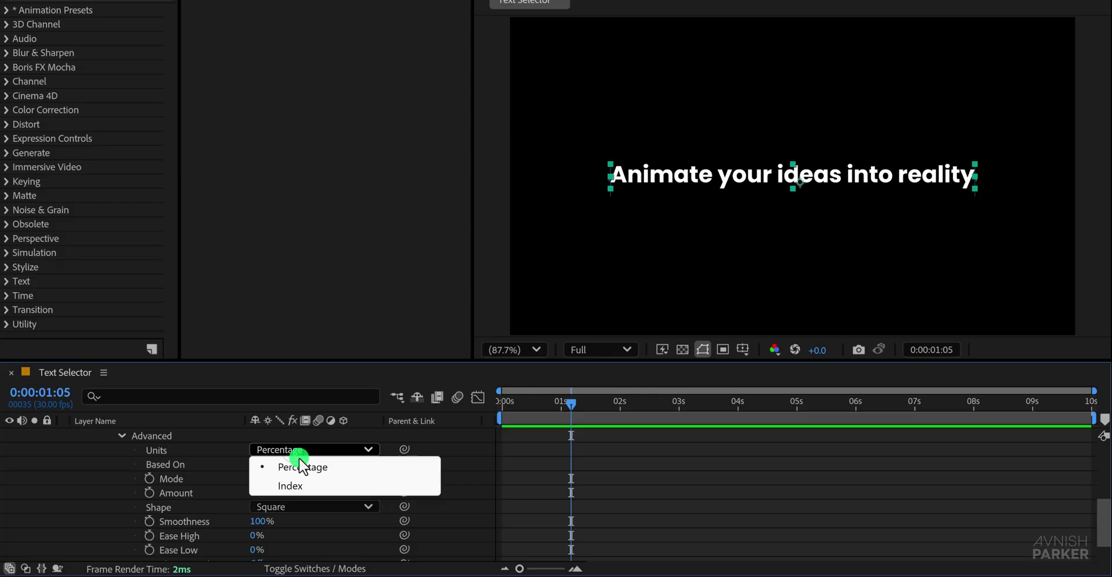
click(310, 485)
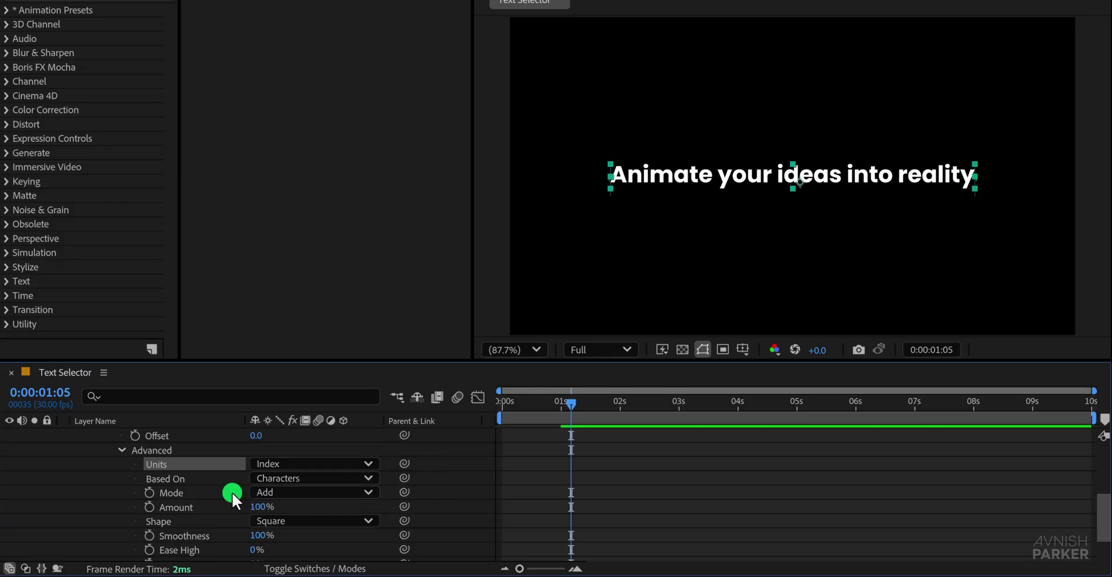
click(302, 479)
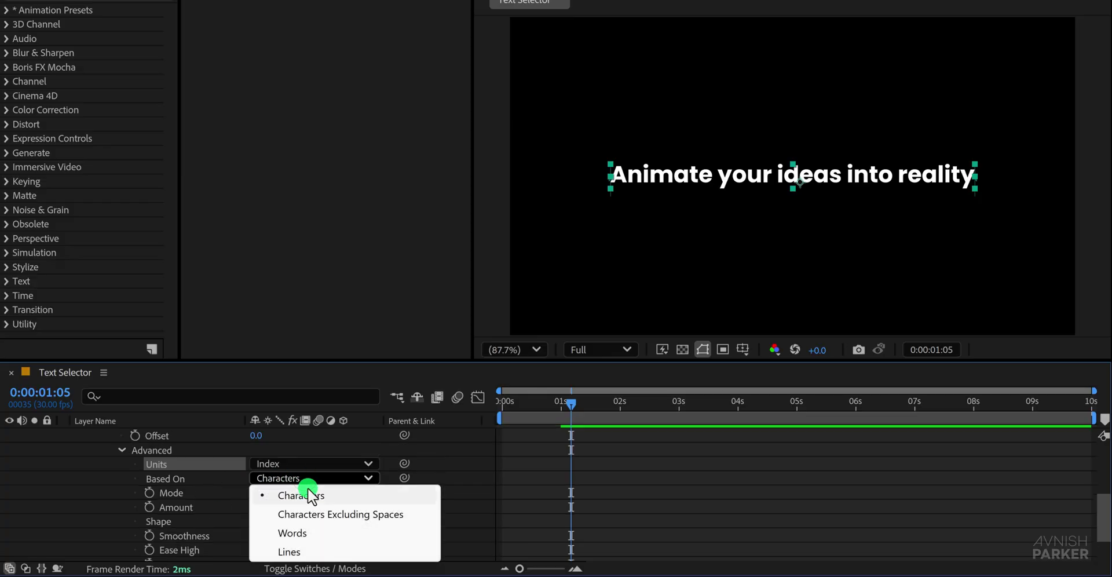
click(312, 534)
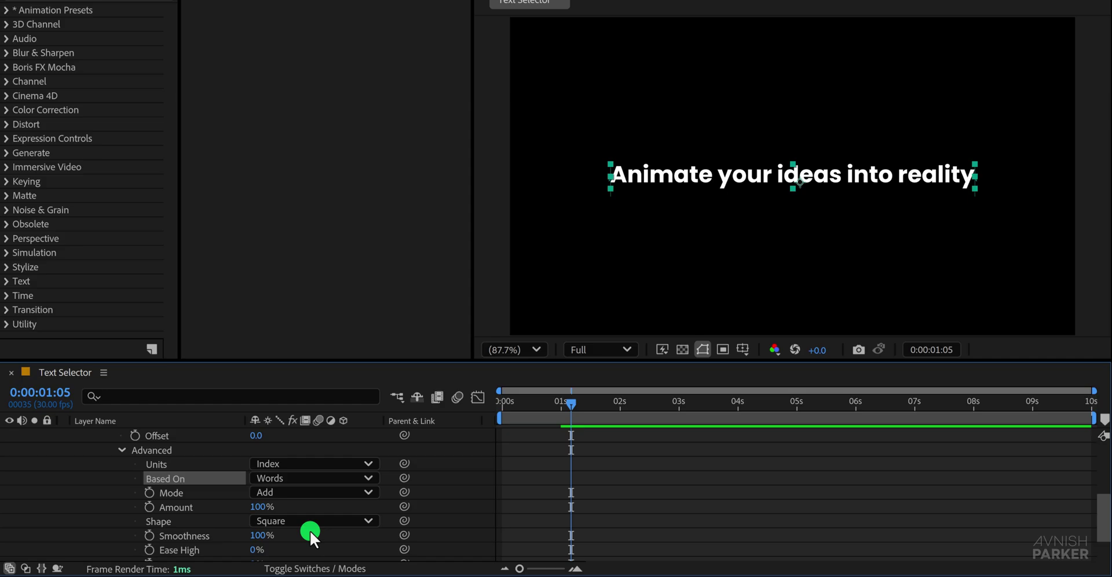
click(206, 491)
Set the Selector's Opacity to 30% to dim the headline
scroll(203, 503, down, 3)
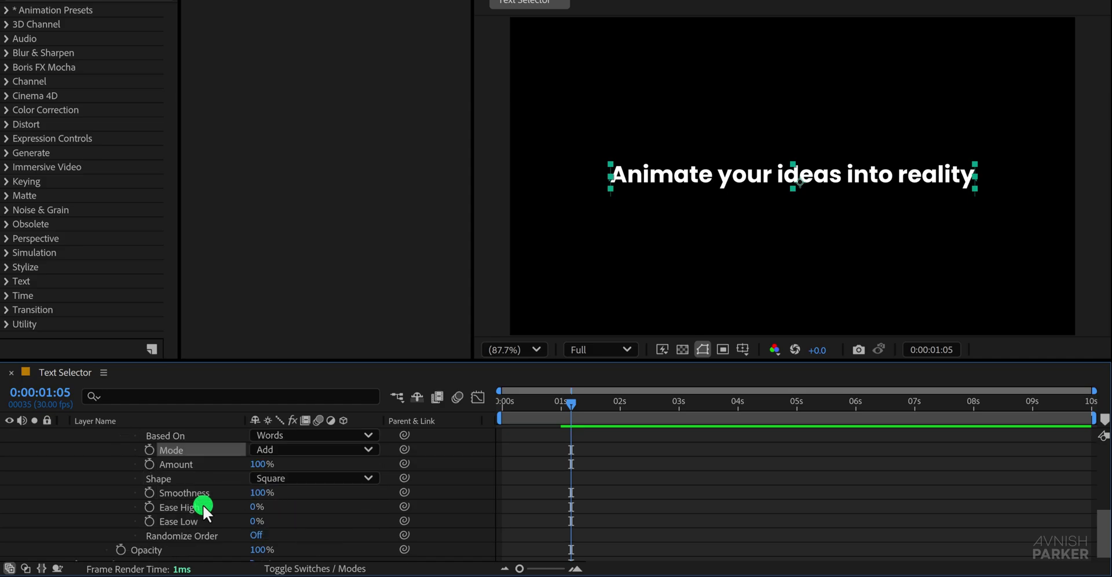
click(249, 542)
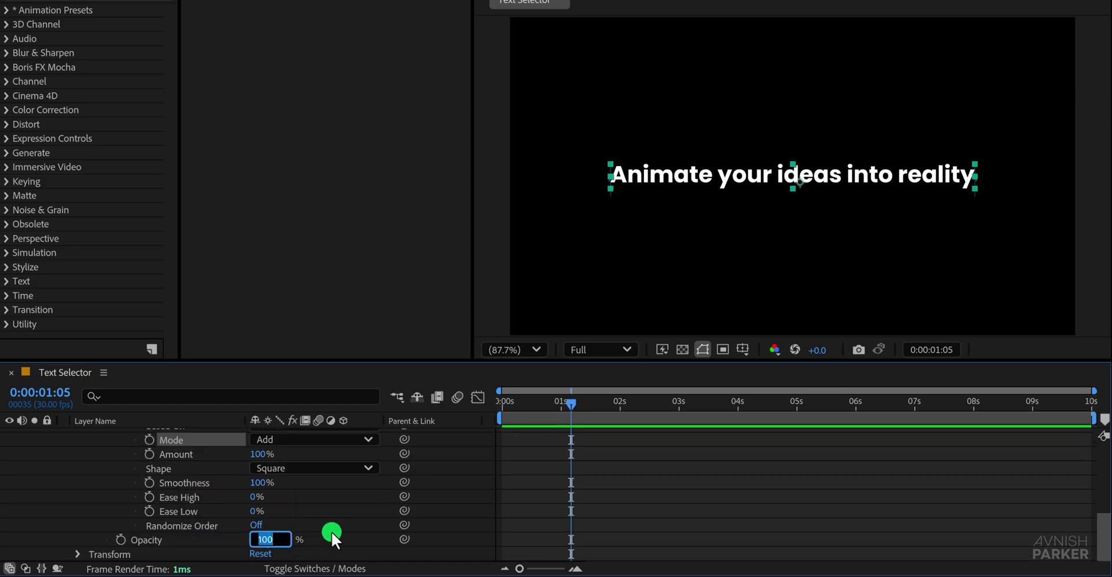
text(30)
key(Return)
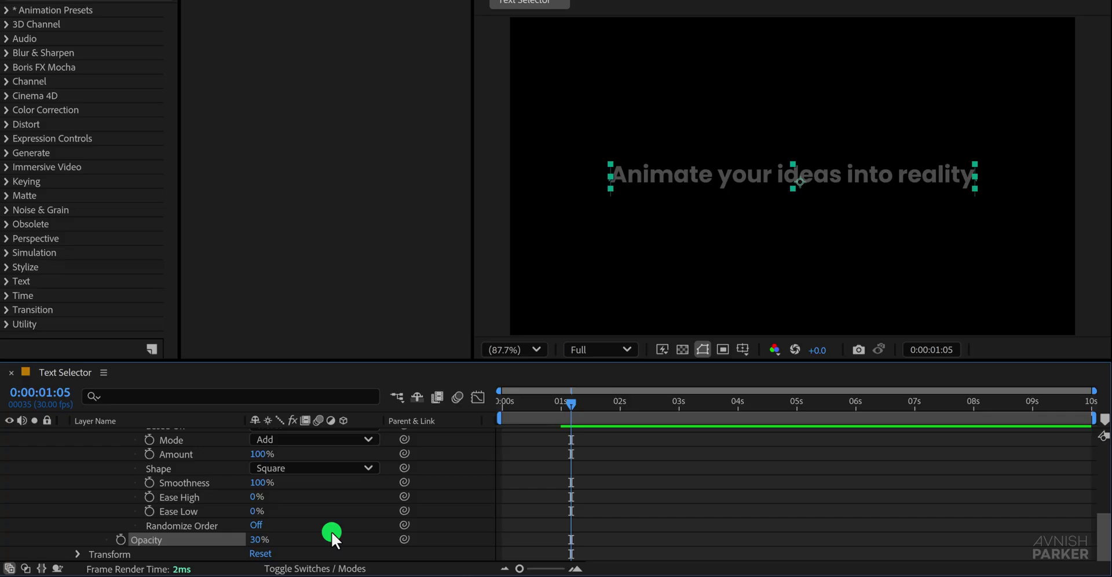
scroll(203, 508, up, 5)
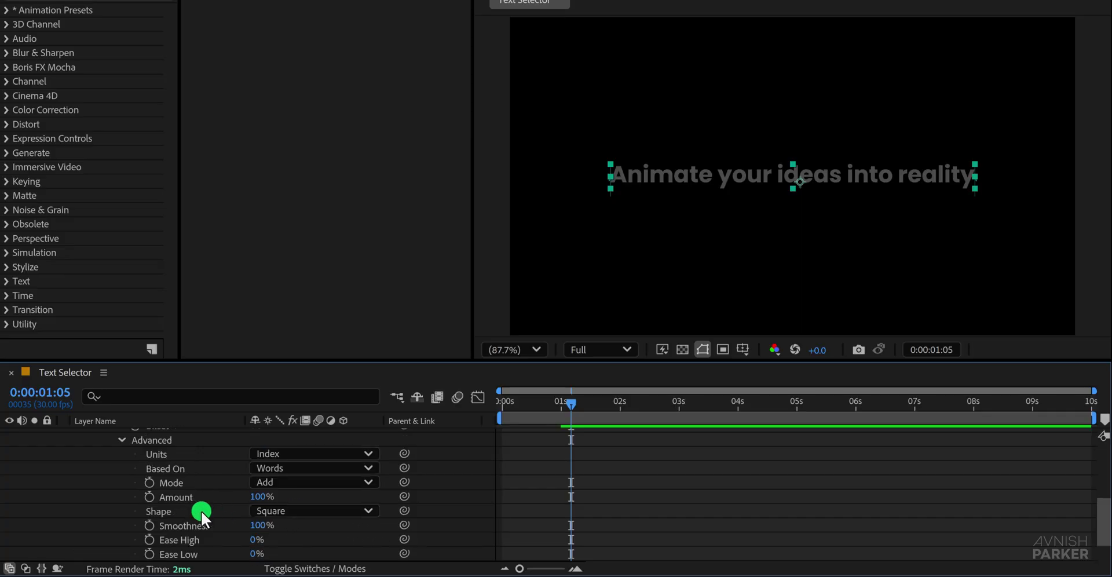
scroll(200, 510, down, 2)
Try Selector range values: End 1, then Start 1 and End 2
scroll(201, 510, up, 3)
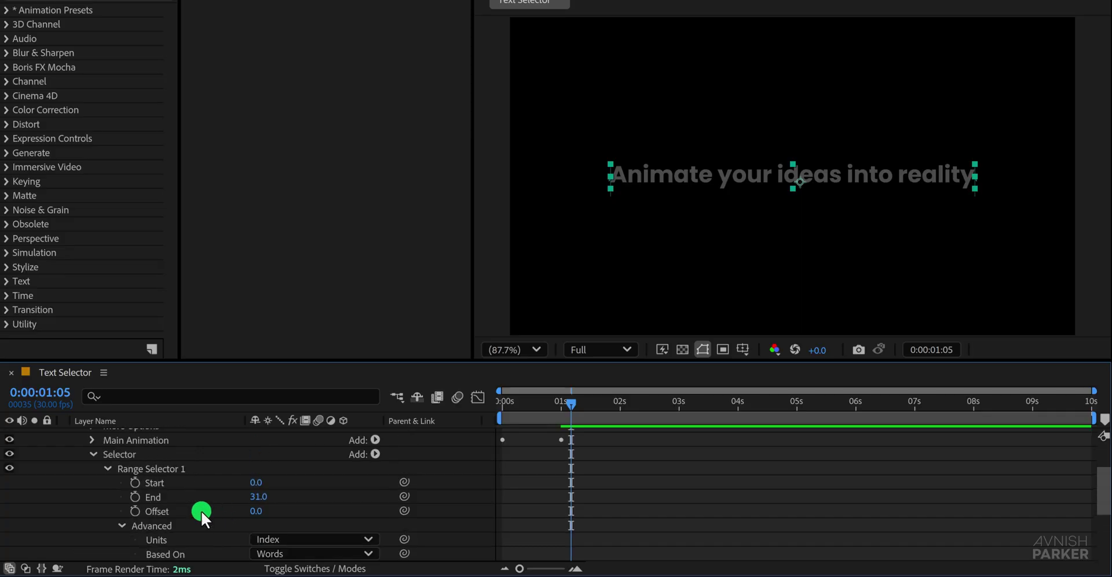
click(256, 497)
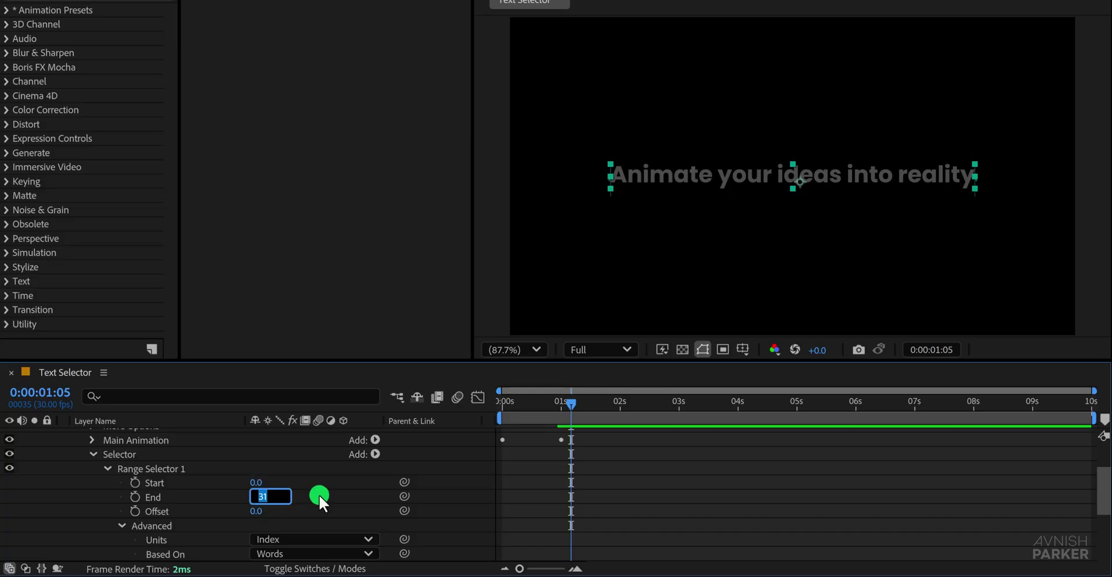
text(1)
key(Return)
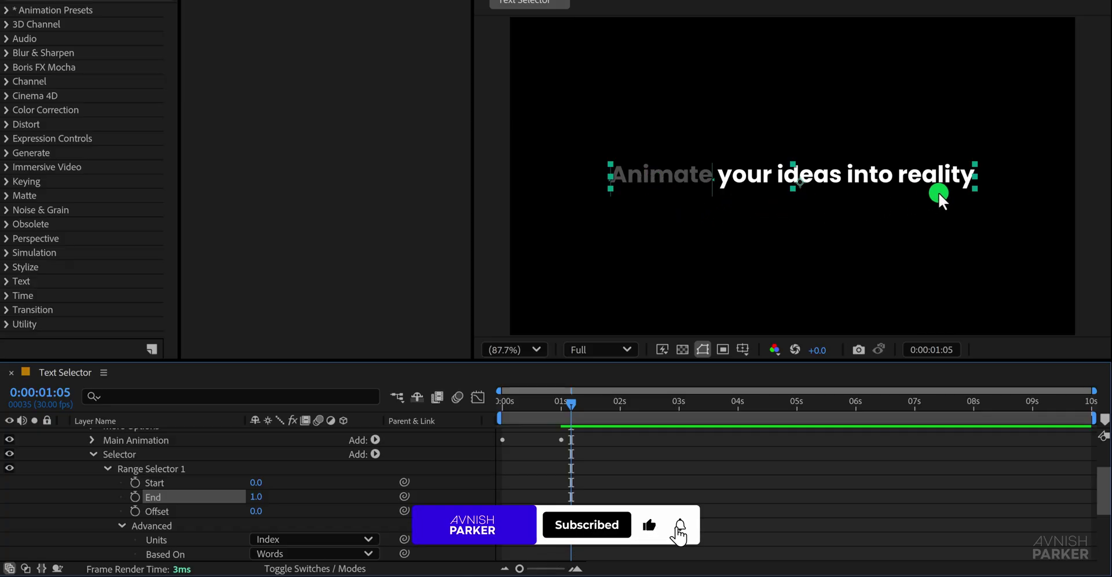
click(255, 484)
text(1)
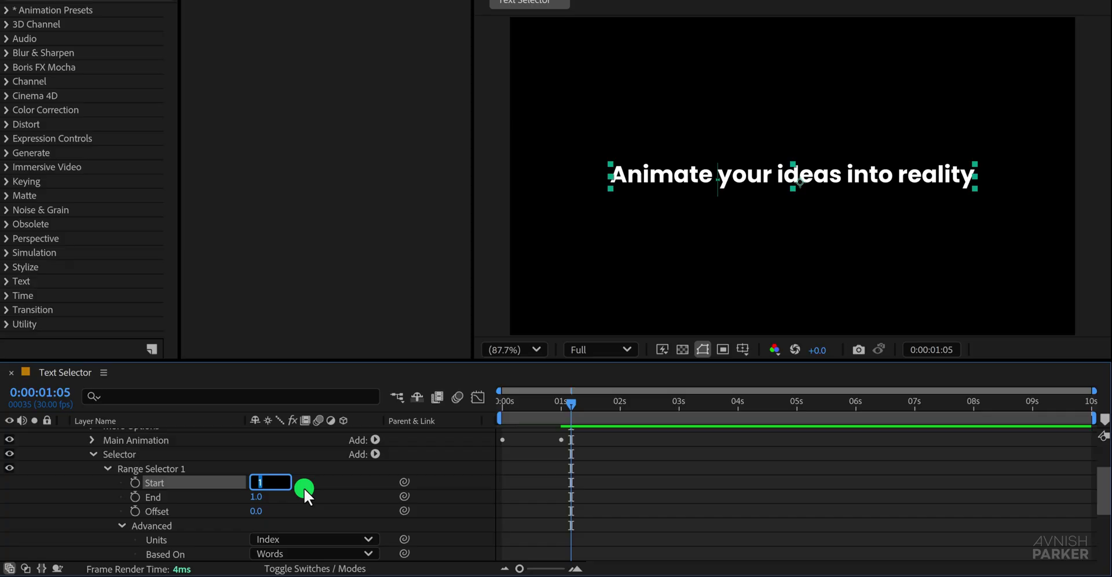
click(304, 488)
click(256, 496)
text(2)
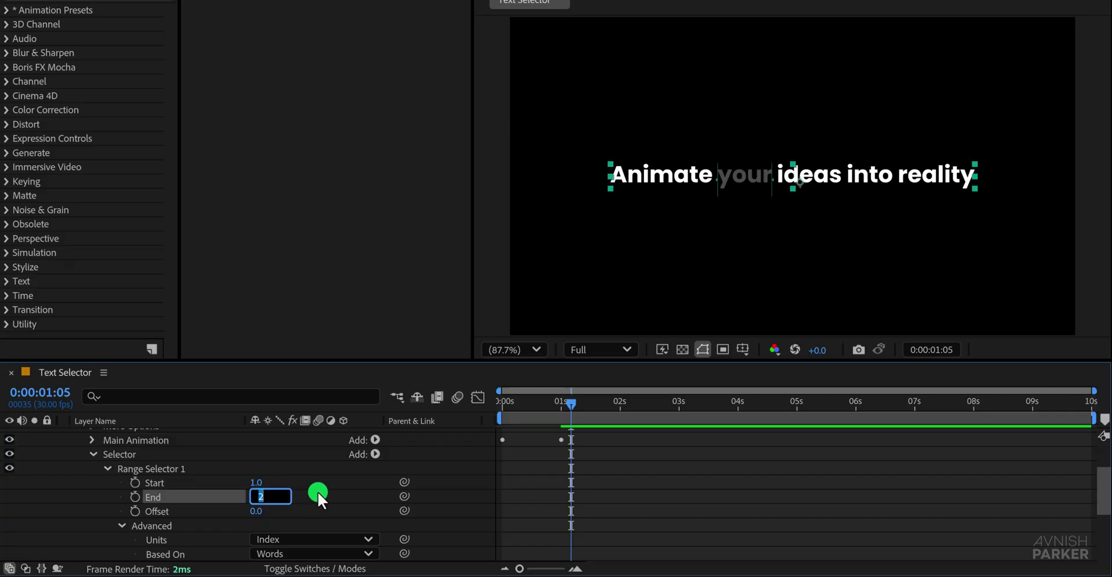
click(318, 491)
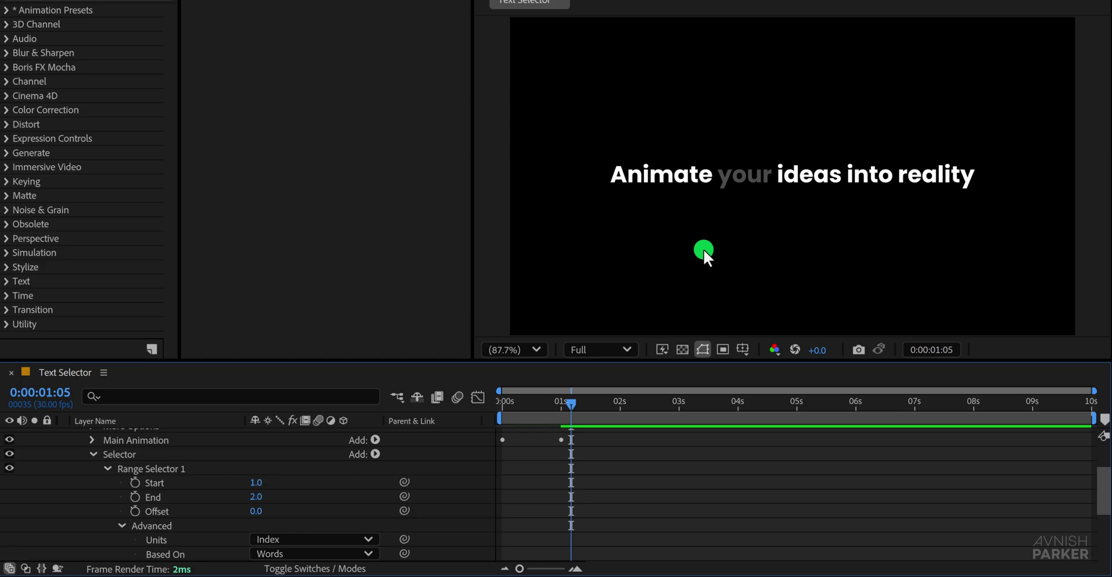
Set range Start to 0 and Offset to 2 so the selection targets 'ideas'
click(256, 511)
text(2)
key(BackSpace)
text(1)
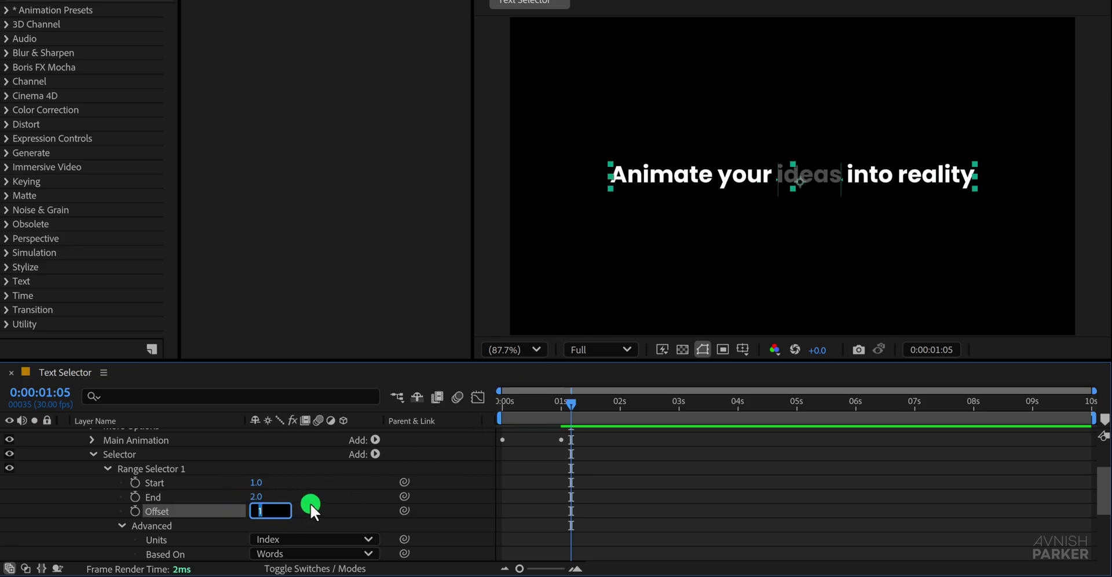
key(Return)
click(269, 482)
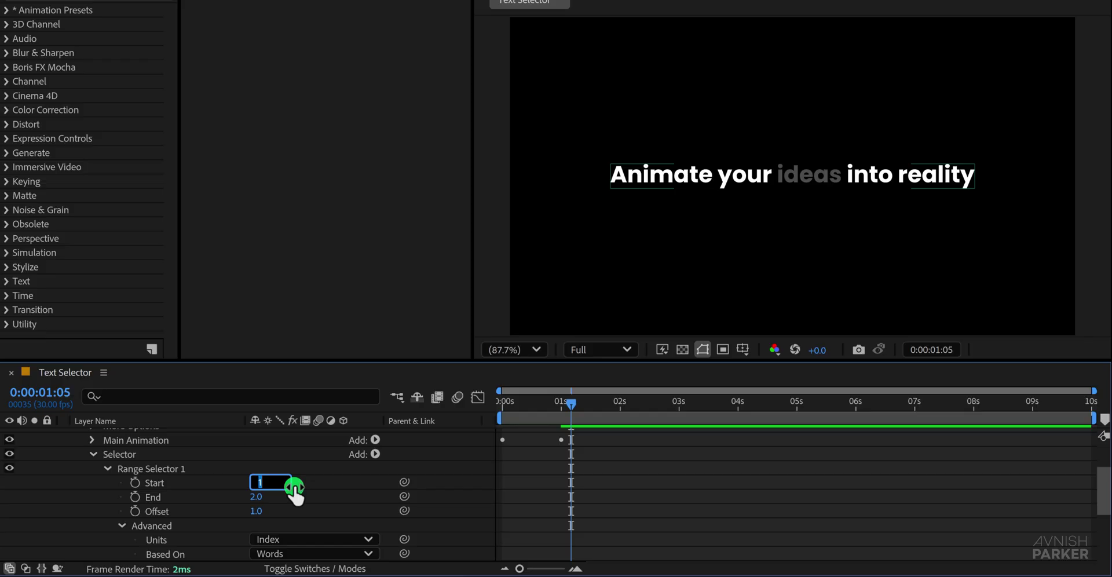
text(0)
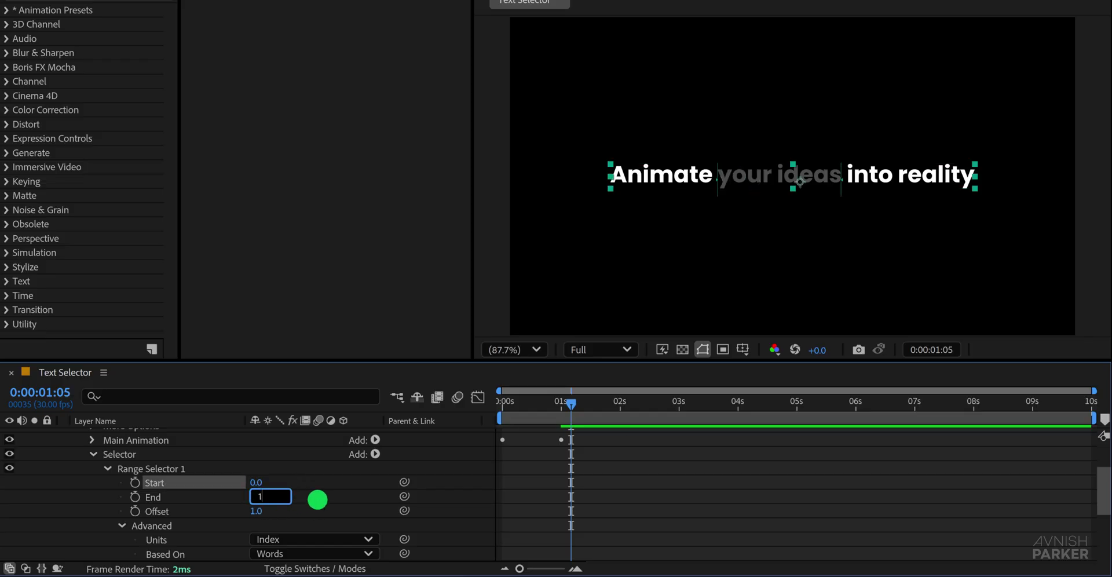
click(318, 500)
click(261, 513)
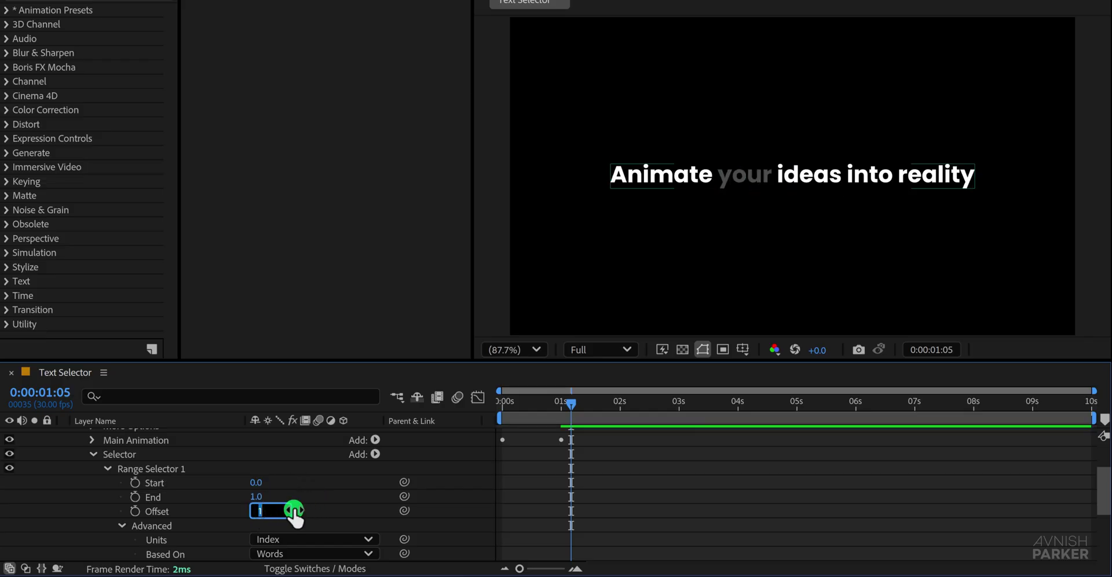
key(Up)
key(Up)
key(Up)
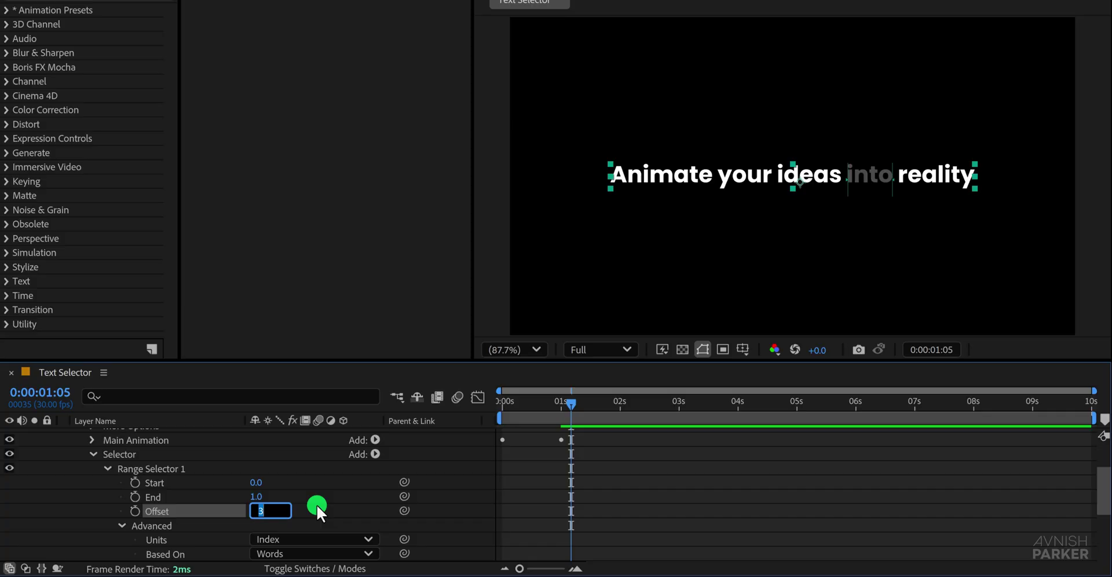
key(Down)
key(Up)
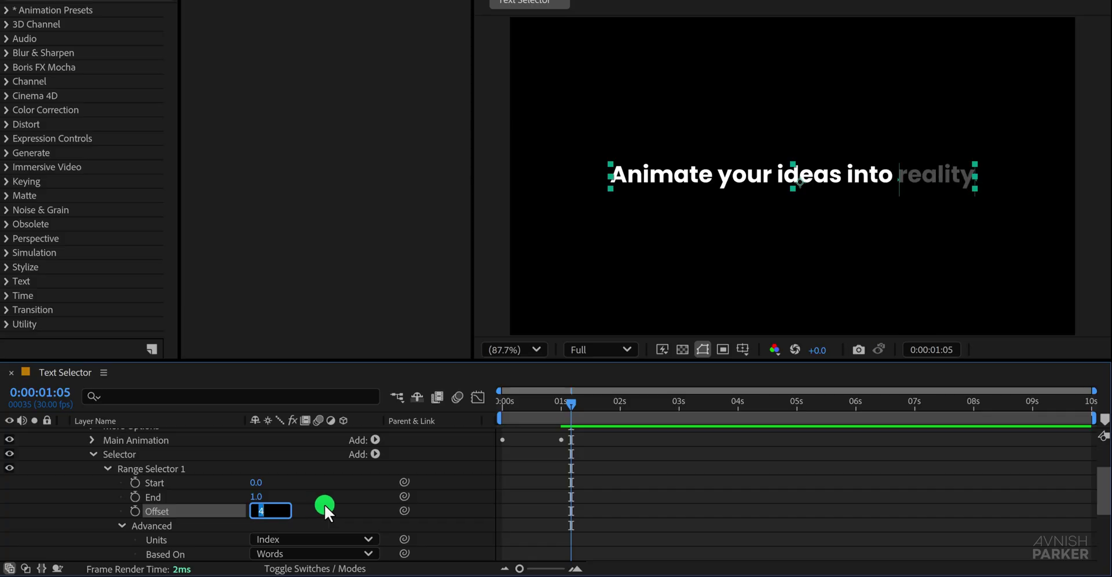
key(Down)
key(Down)
key(Return)
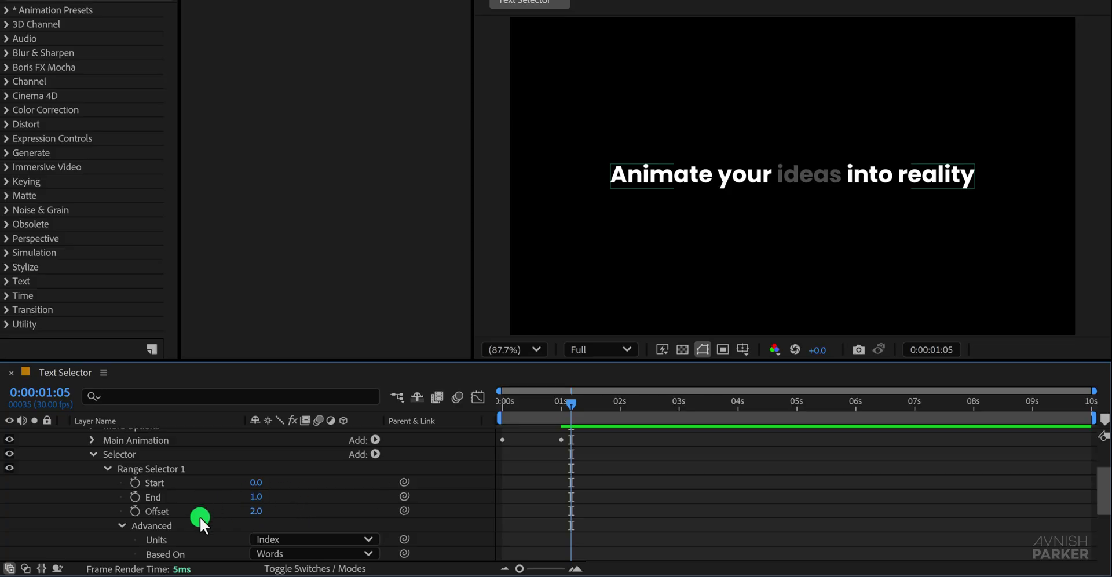
Drag the Selector's Opacity to 0% so the word 'ideas' disappears
scroll(200, 516, down, 3)
scroll(215, 544, down, 2)
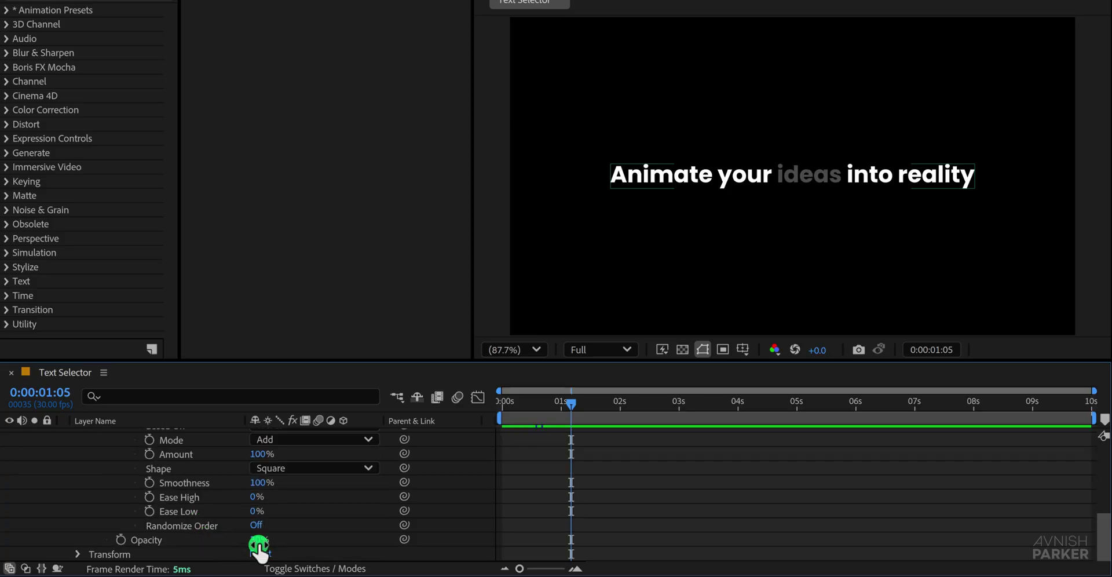
drag(259, 547, 173, 539)
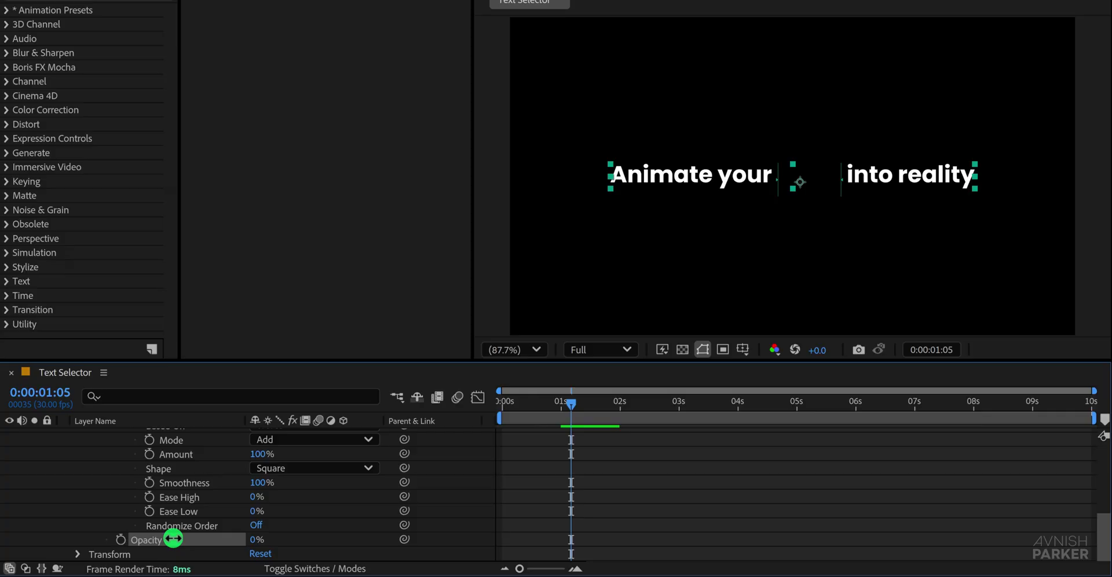
click(311, 531)
scroll(172, 495, up, 5)
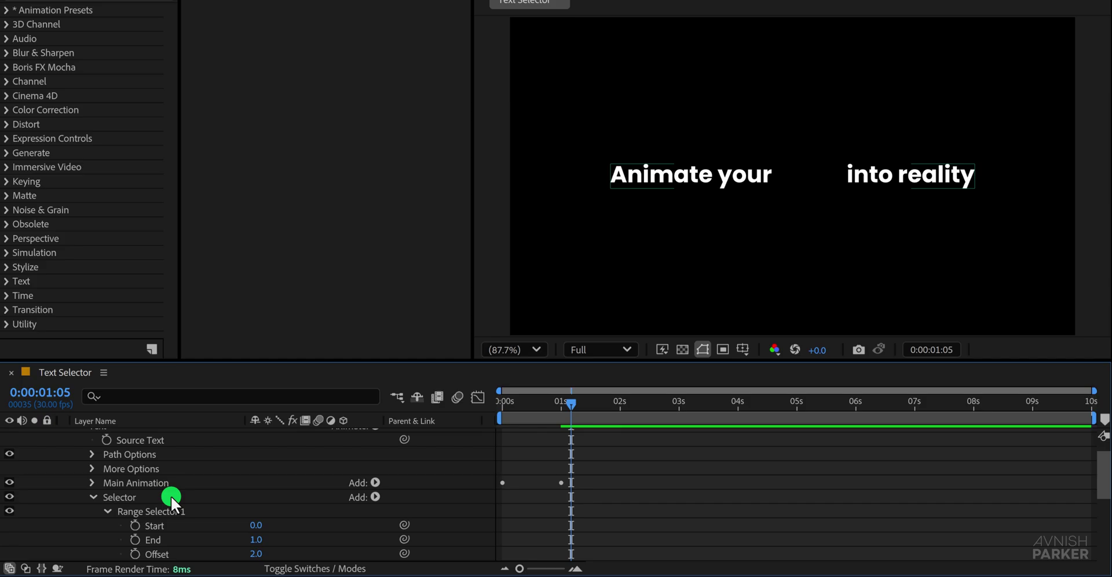
Duplicate the text layer, naming the original 'Main Text' and the copy 'Italic Text'
click(91, 496)
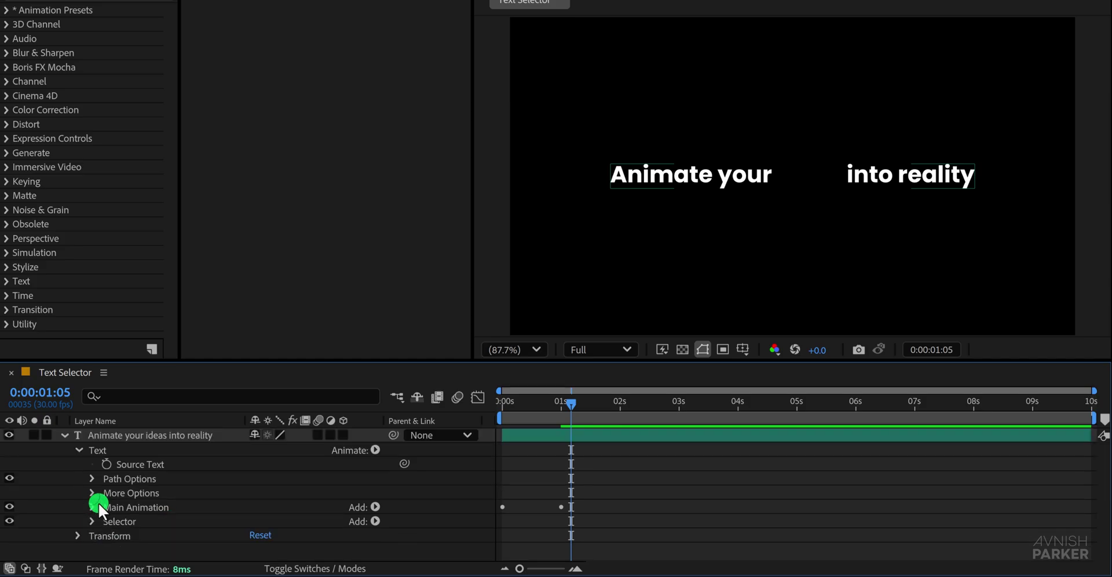
click(192, 439)
key(ctrl+d)
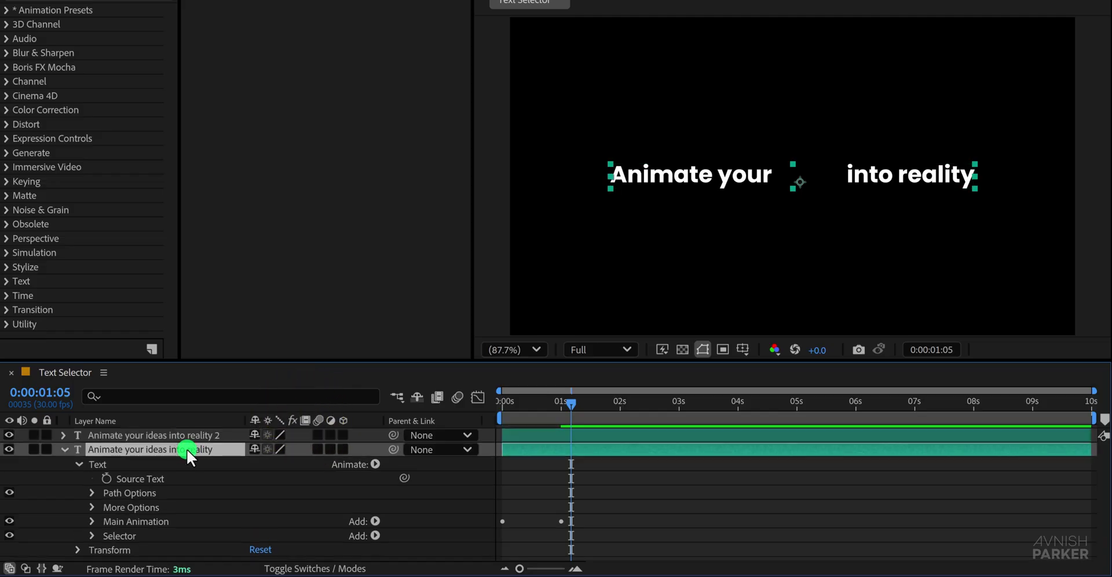
key(Return)
text(Main T)
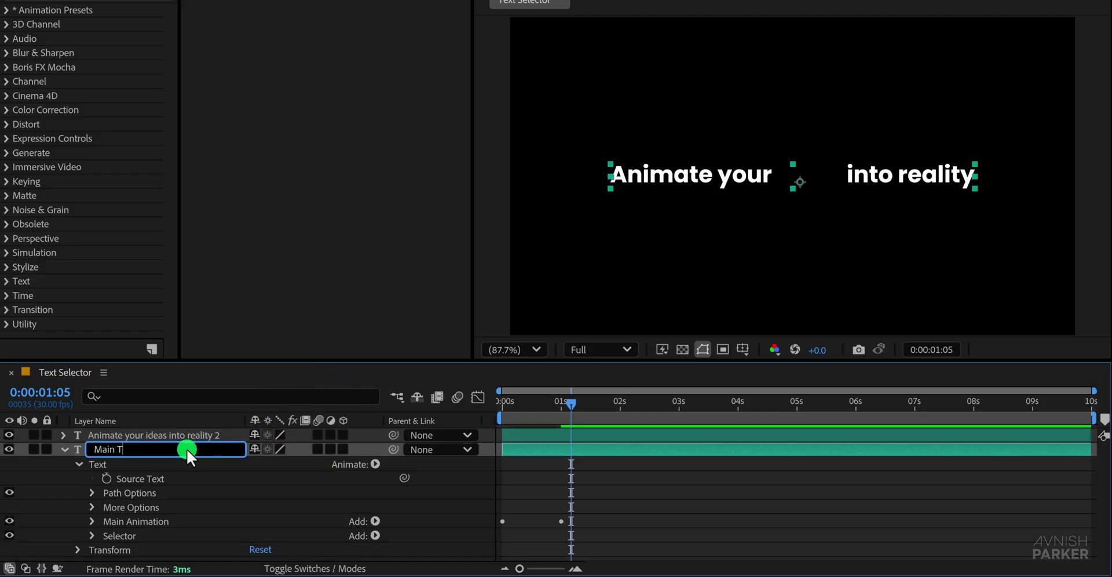
text(ext)
key(Return)
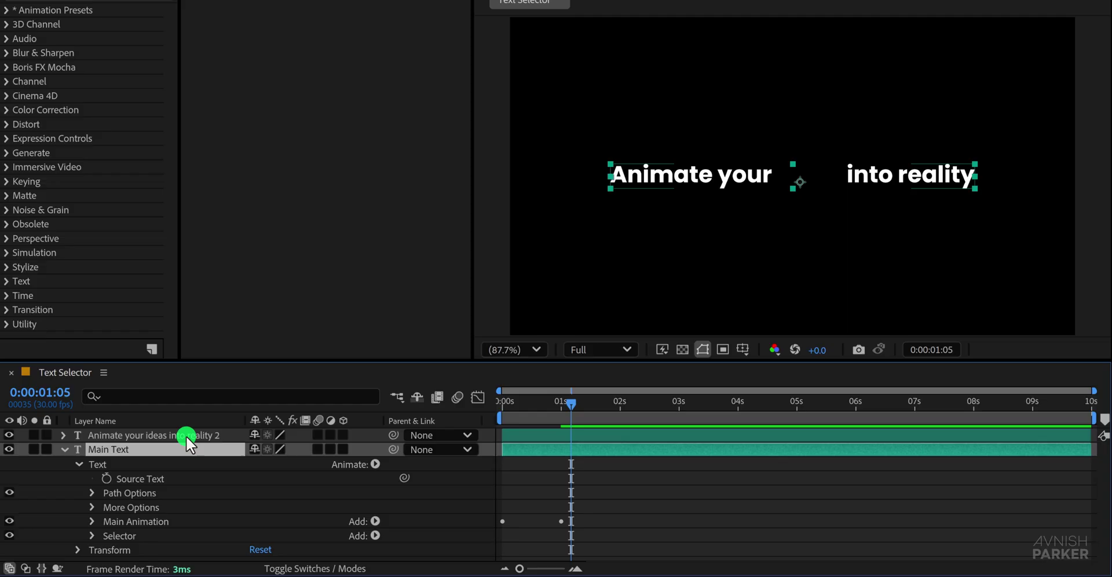
click(186, 436)
key(Return)
text(Italic Text)
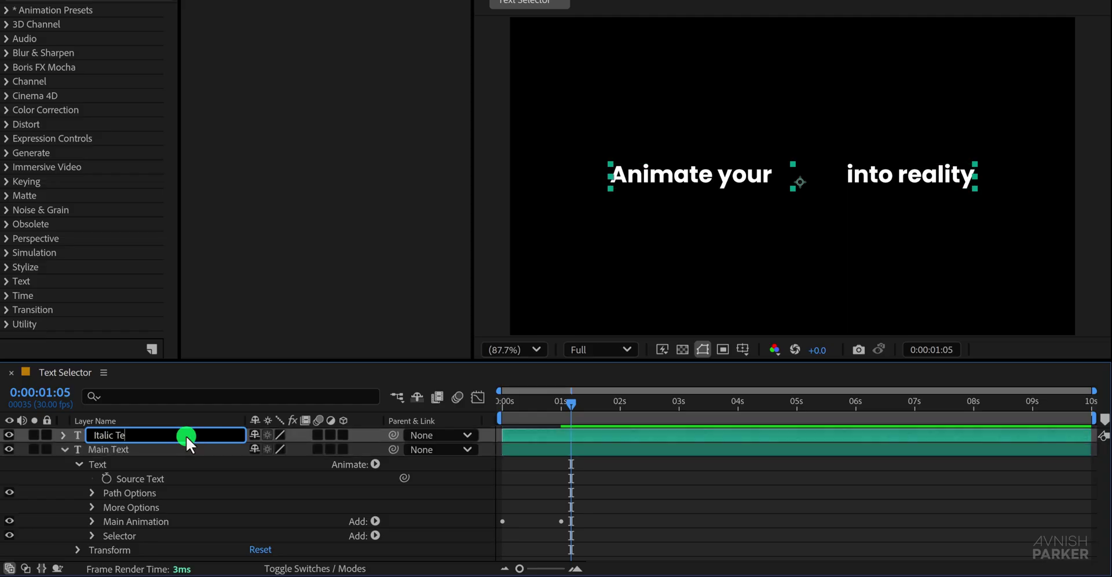
key(Return)
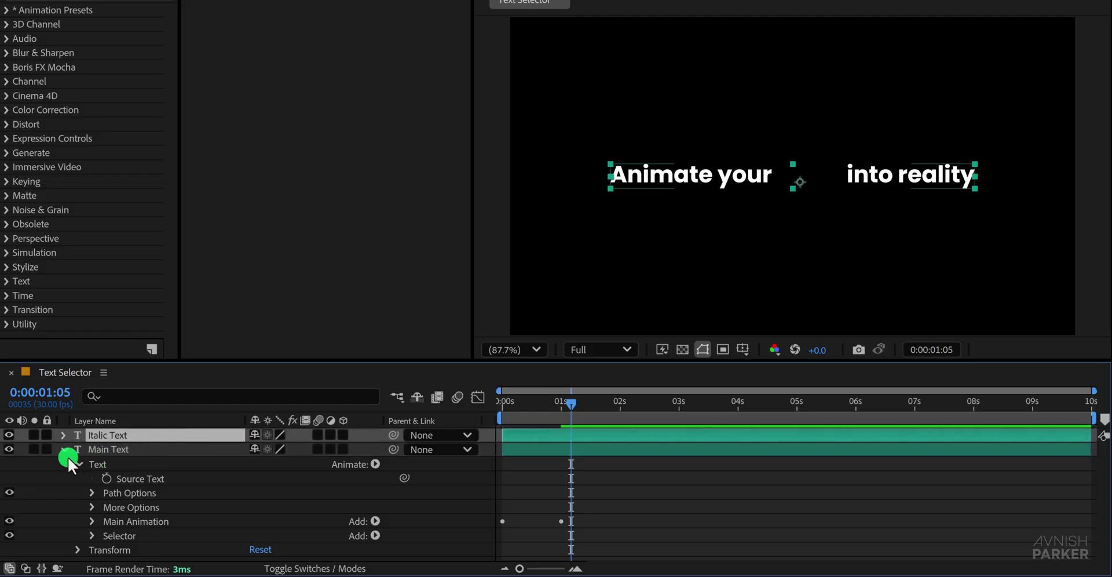
Expand Italic Text's Selector animator down to its Range Selector 1 settings
click(67, 450)
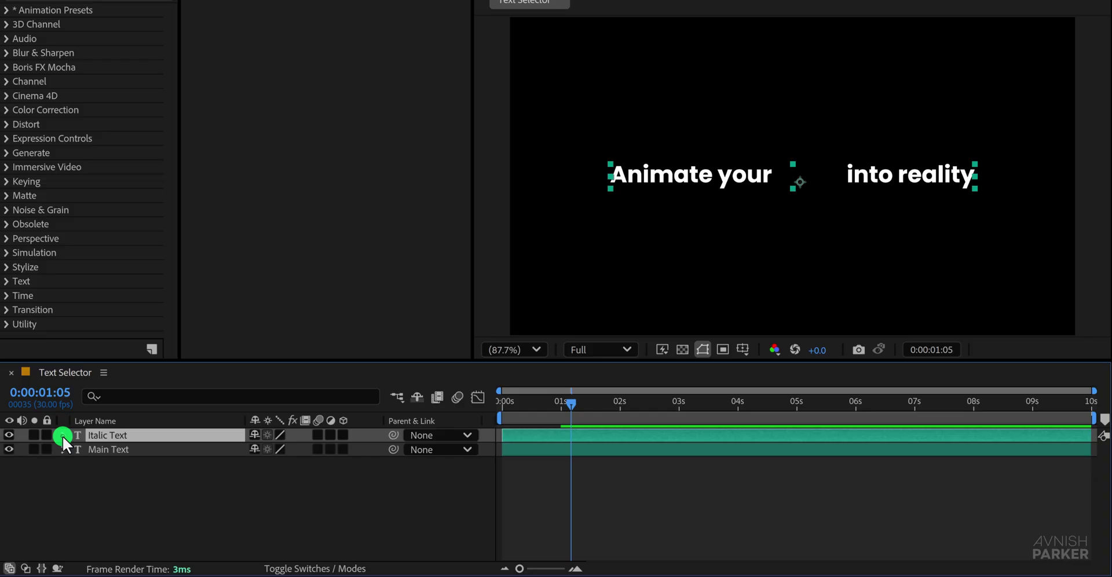
click(62, 435)
click(78, 450)
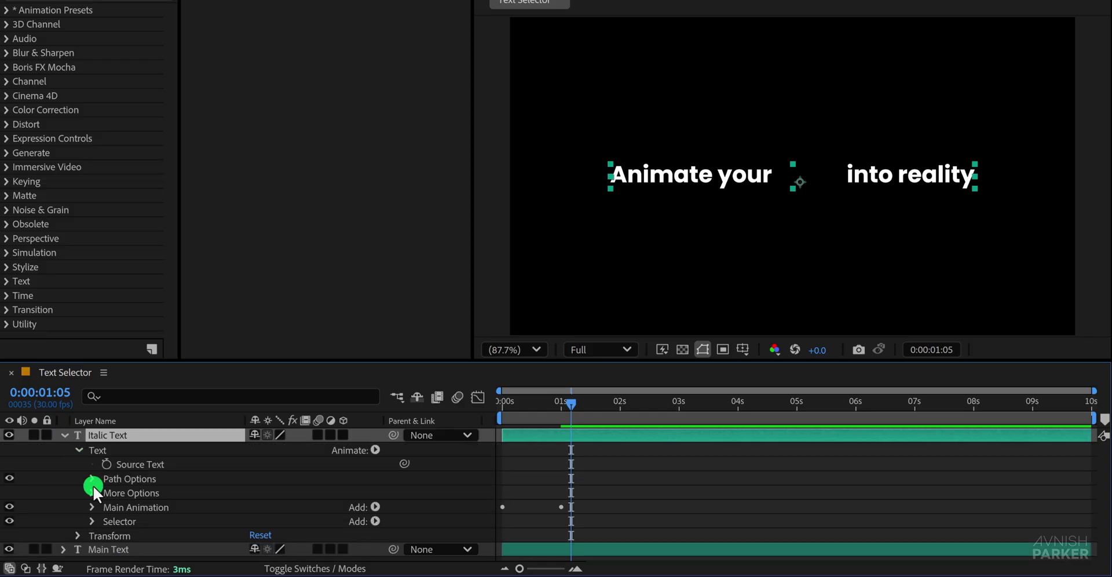
click(127, 516)
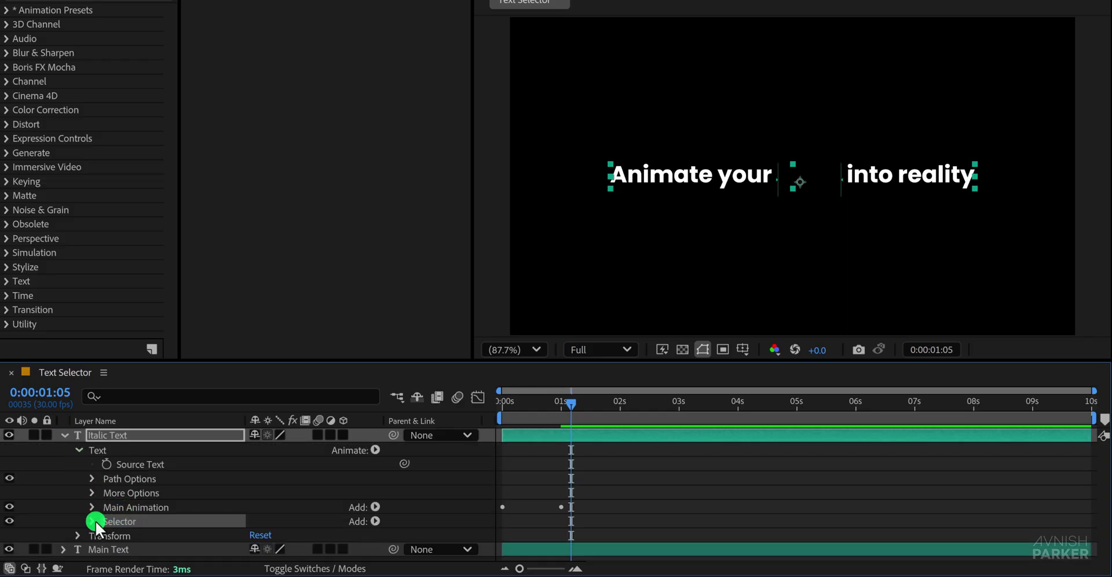
click(92, 520)
scroll(57, 493, down, 1)
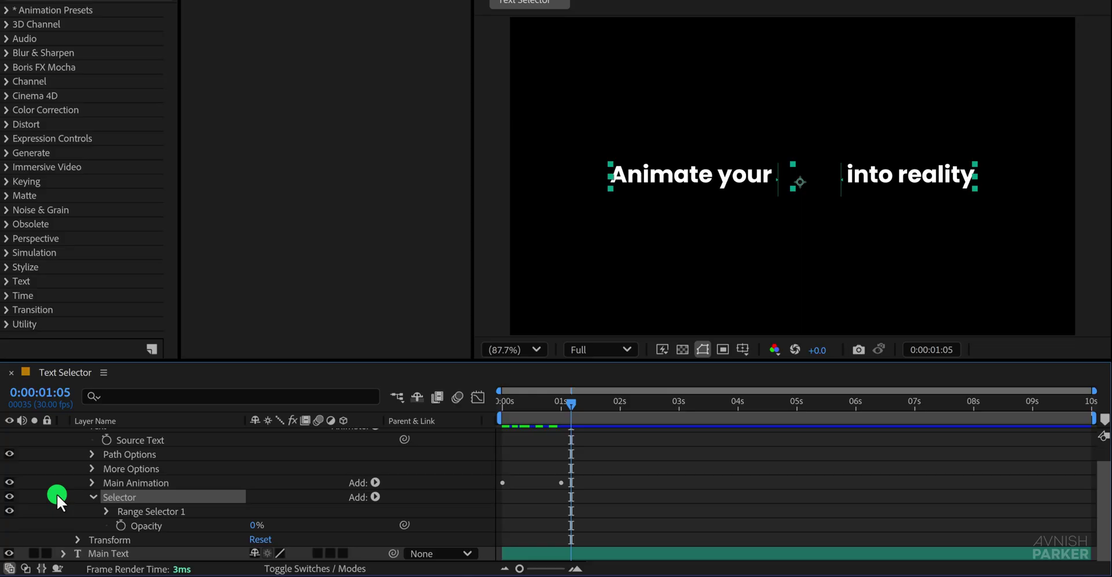
click(106, 512)
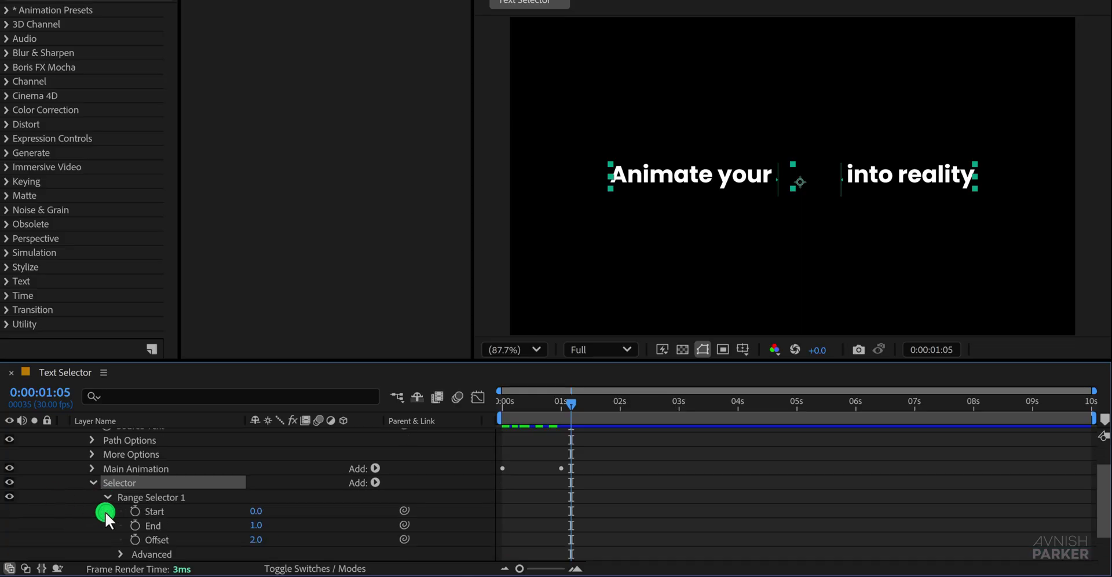
scroll(60, 495, down, 3)
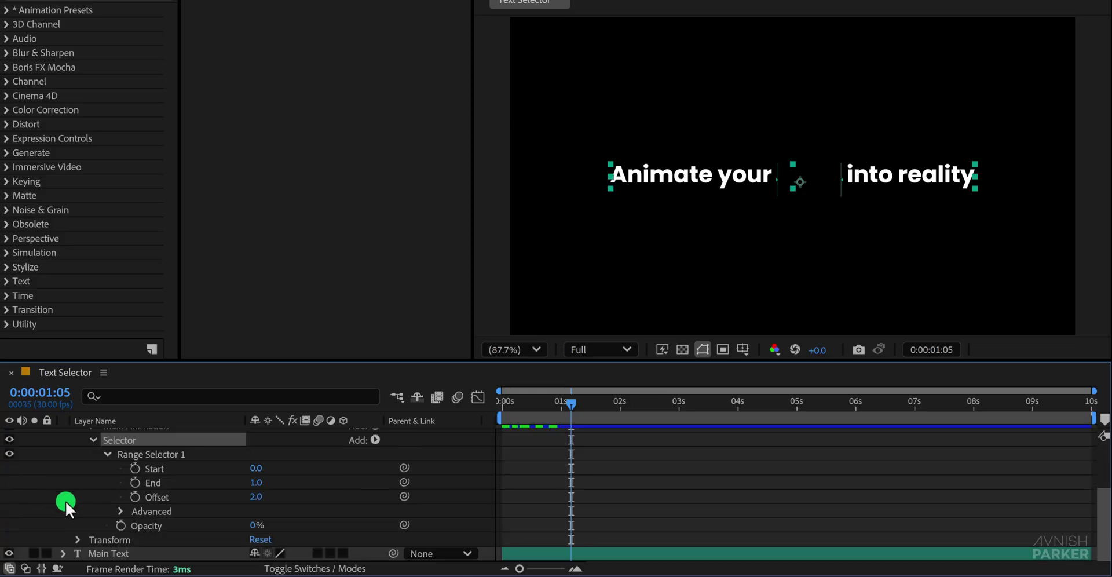
Switch Italic Text's Range Selector 1 Advanced Mode from Add to Subtract
click(120, 511)
scroll(120, 511, down, 4)
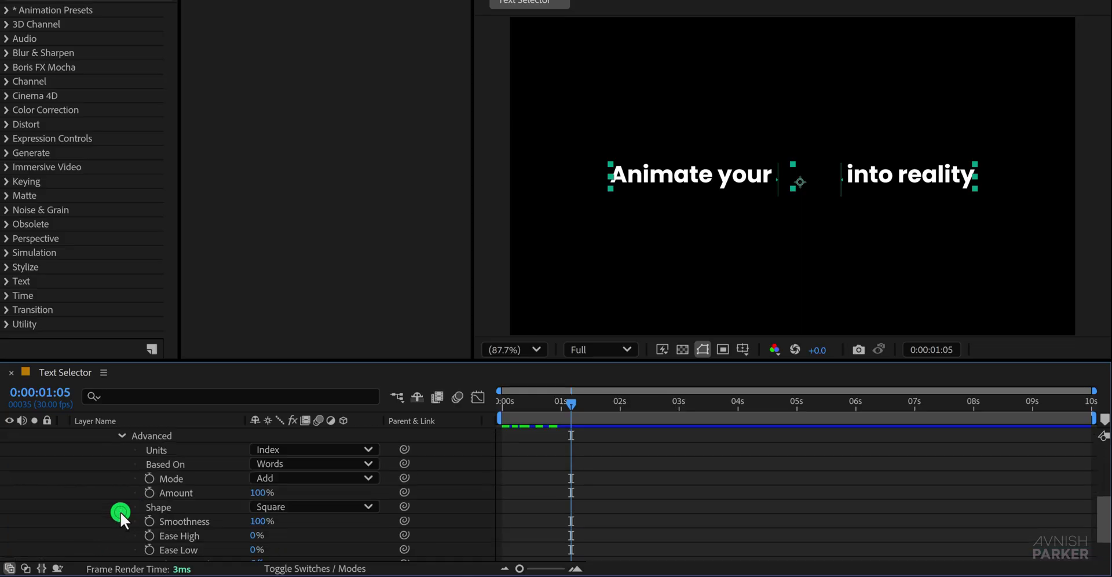
click(172, 477)
click(286, 477)
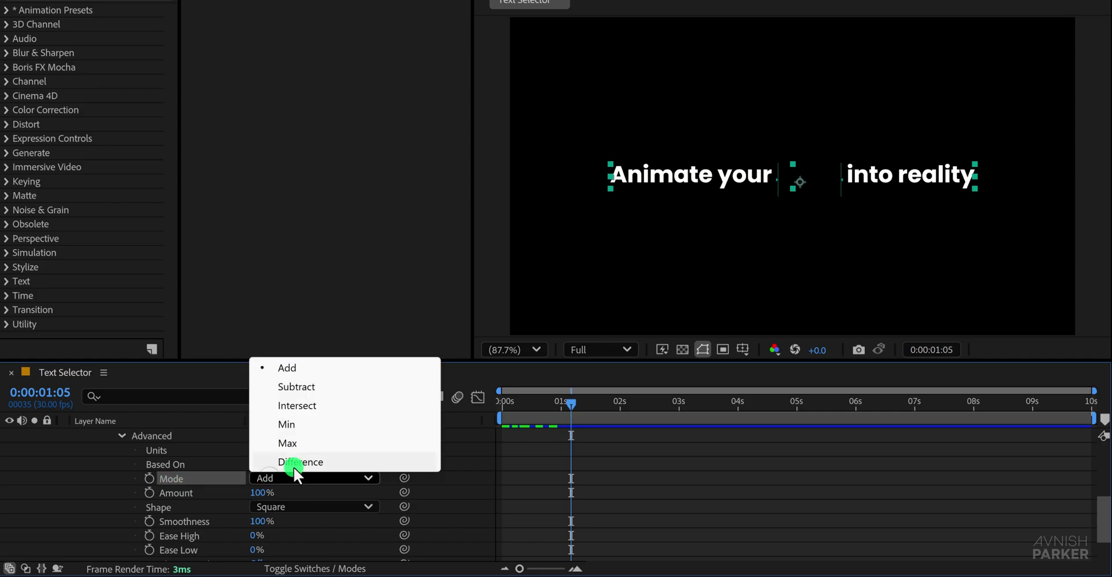
click(315, 388)
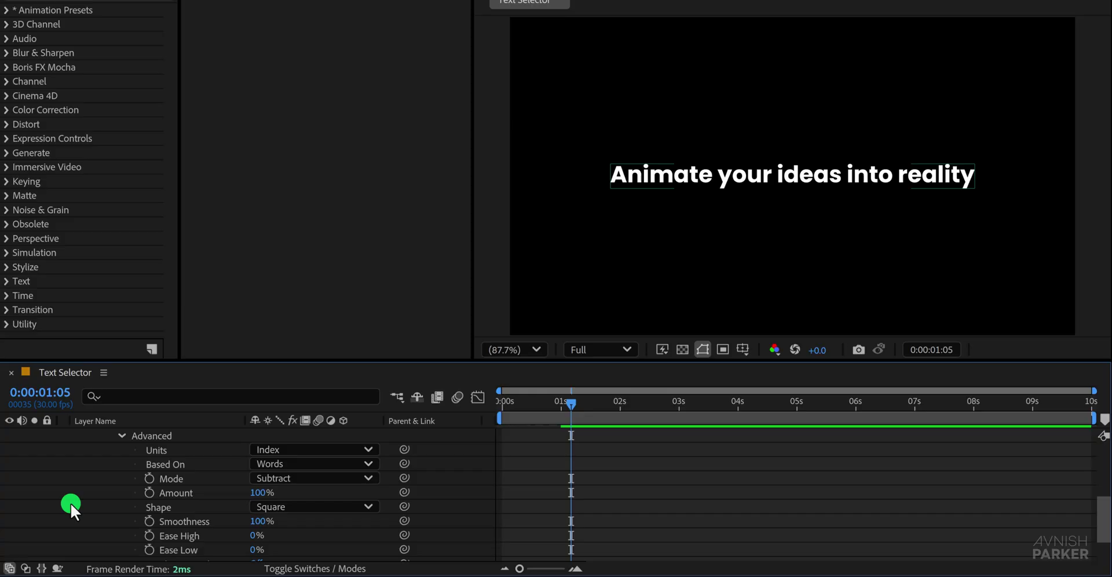
scroll(70, 502, up, 5)
Set the Italic Text layer's font to Lobster, then deselect and collapse its properties
click(138, 439)
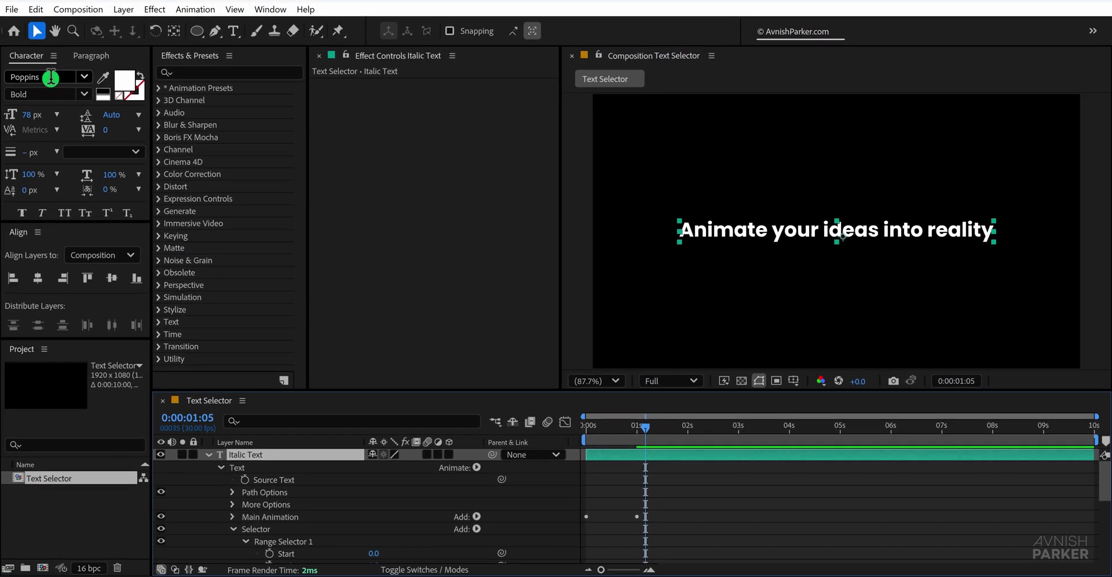
click(51, 77)
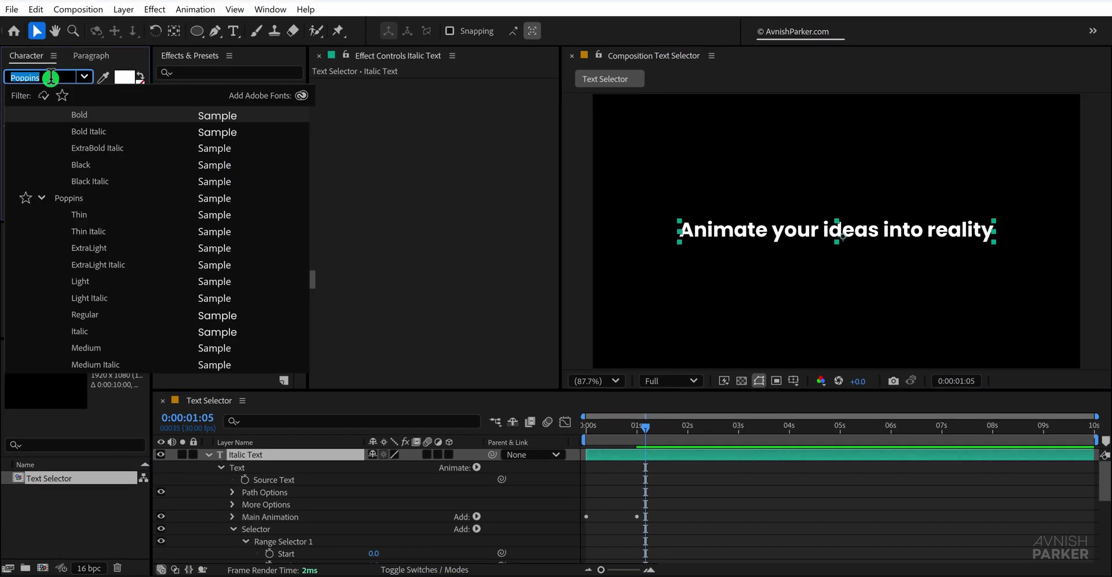
text(lob)
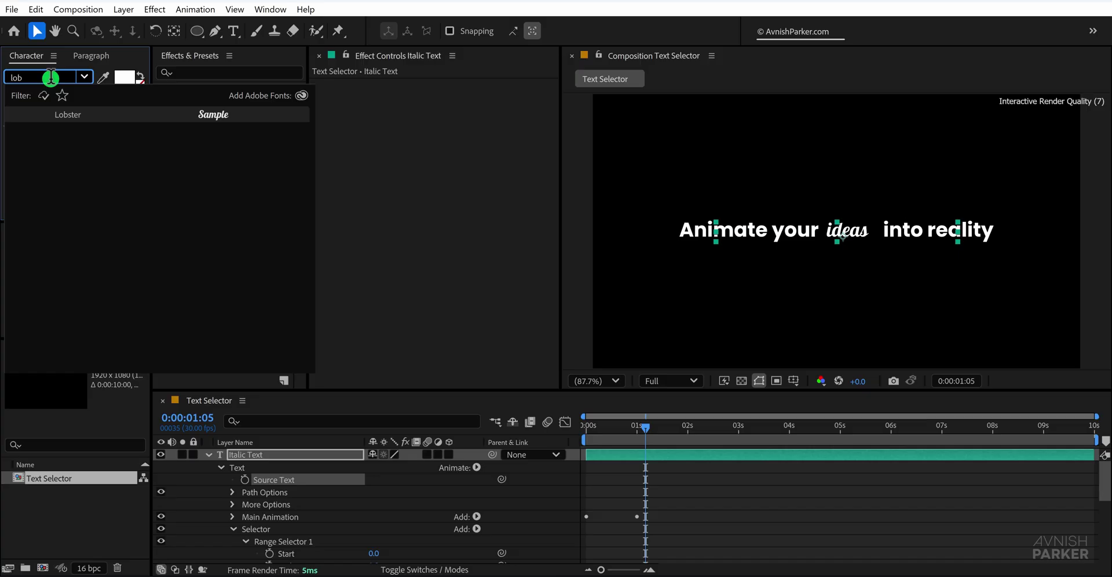
click(67, 115)
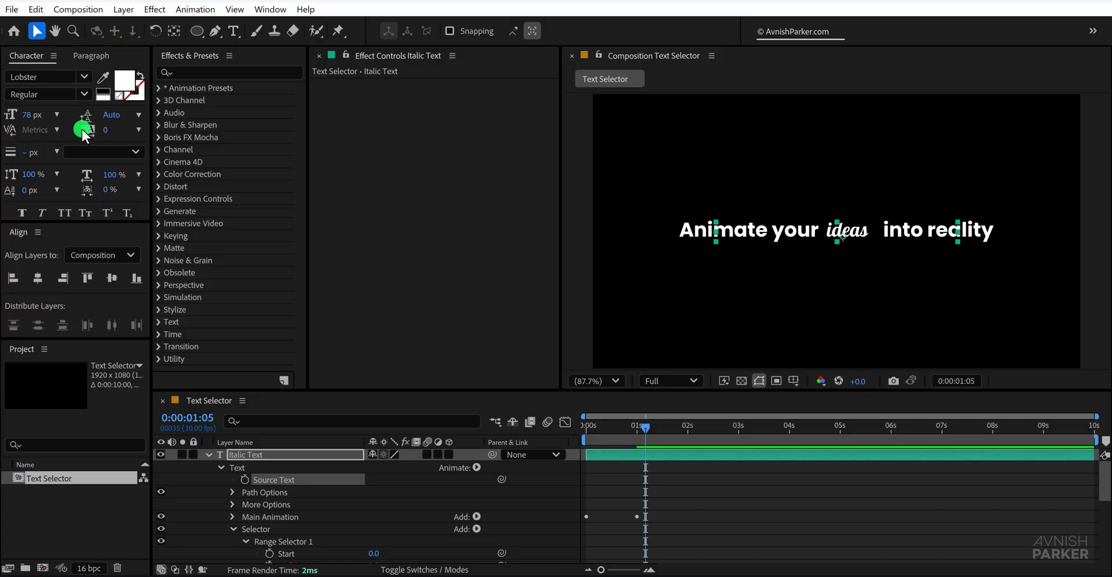
click(514, 508)
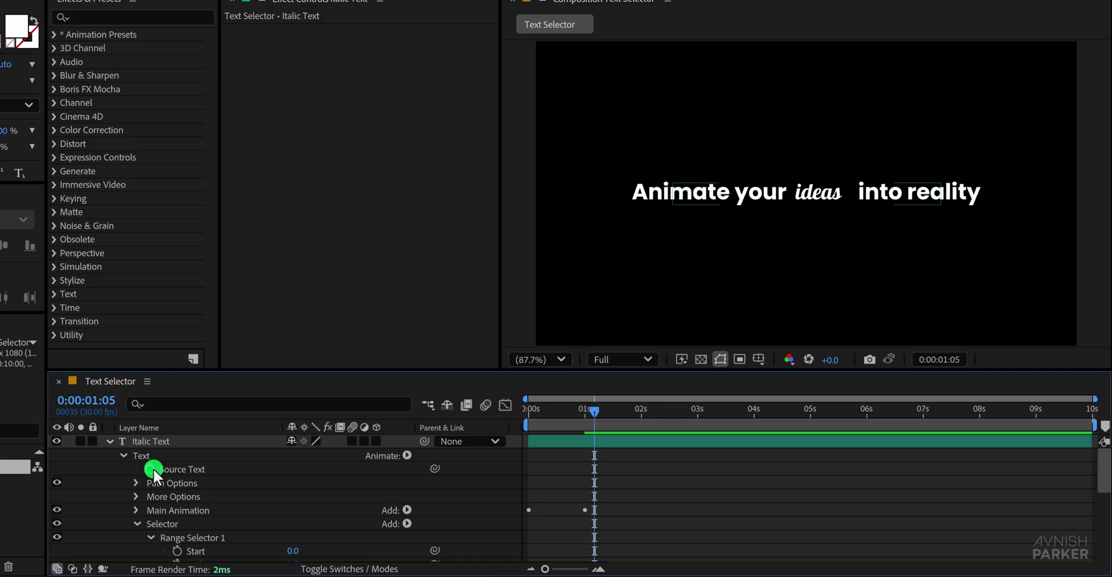
click(64, 437)
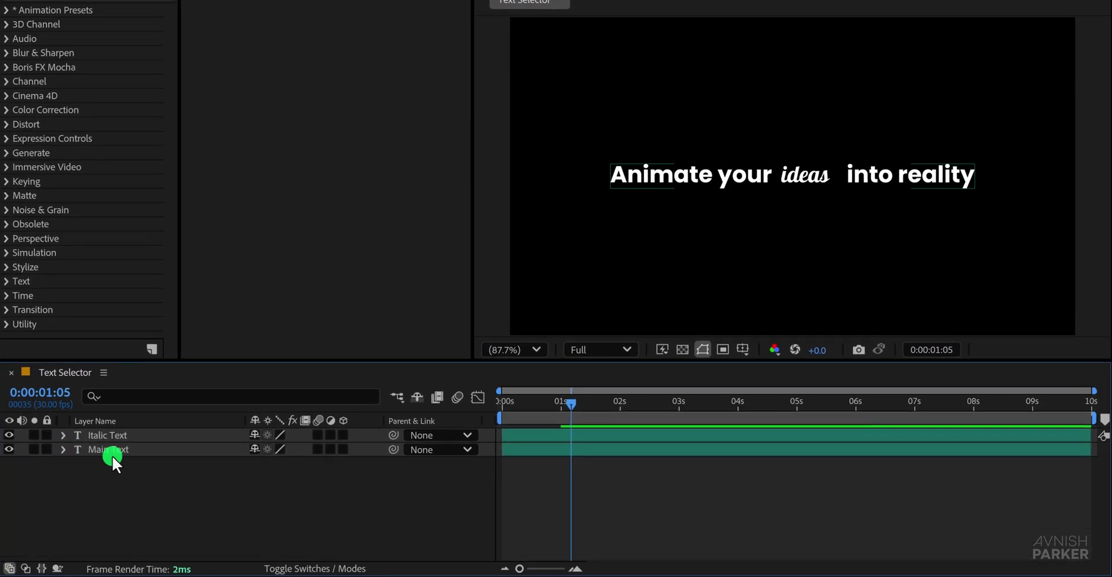
Add a Gradient Overlay layer style to the Italic Text layer
click(145, 440)
right_click(145, 441)
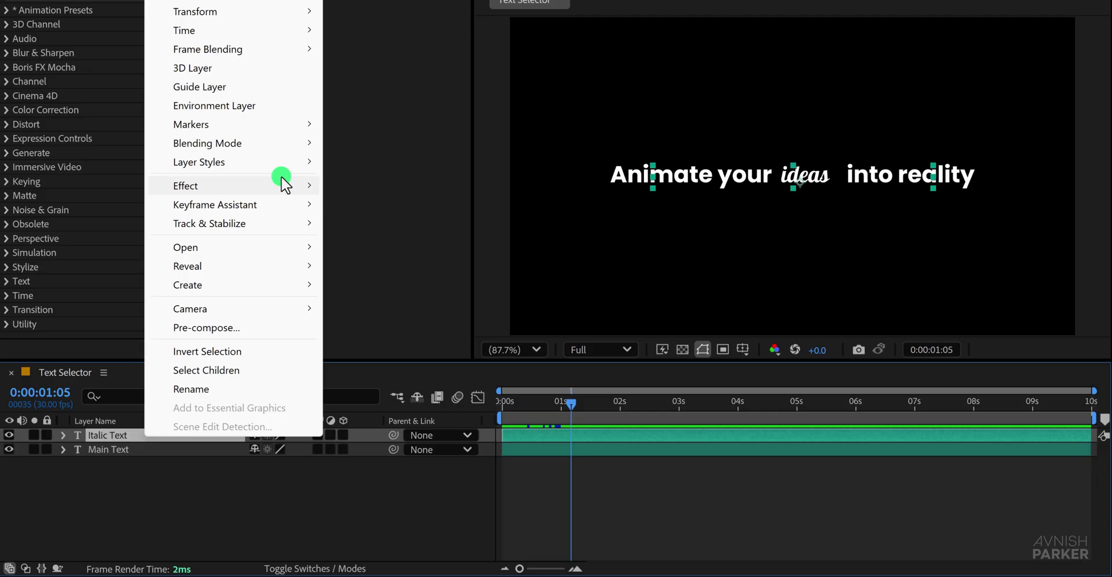
mouse_move(282, 164)
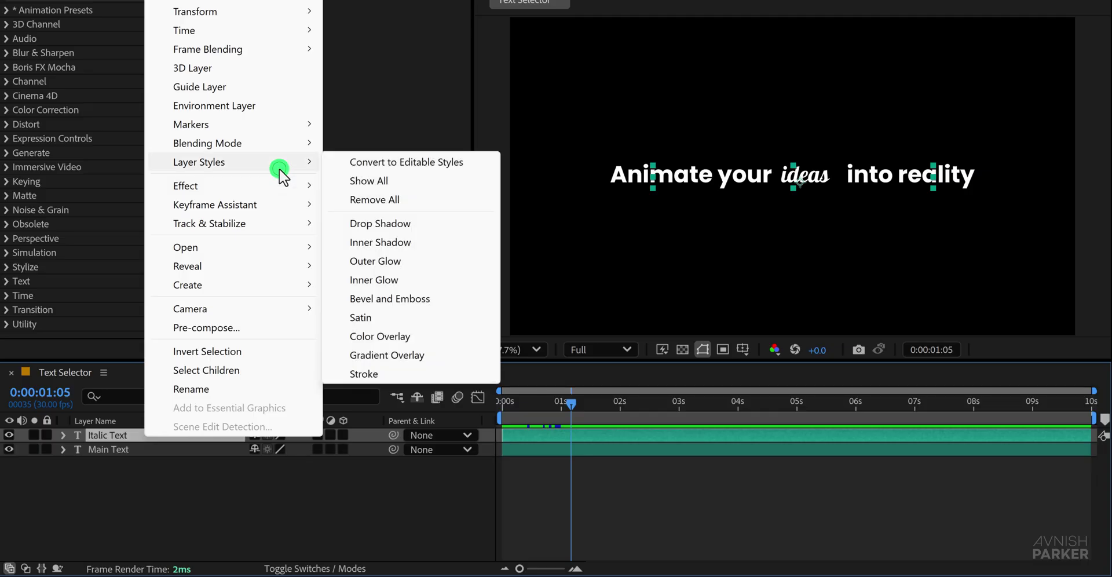
click(422, 354)
Set the Gradient Overlay colours to a blue-to-cyan gradient
scroll(173, 520, down, 1)
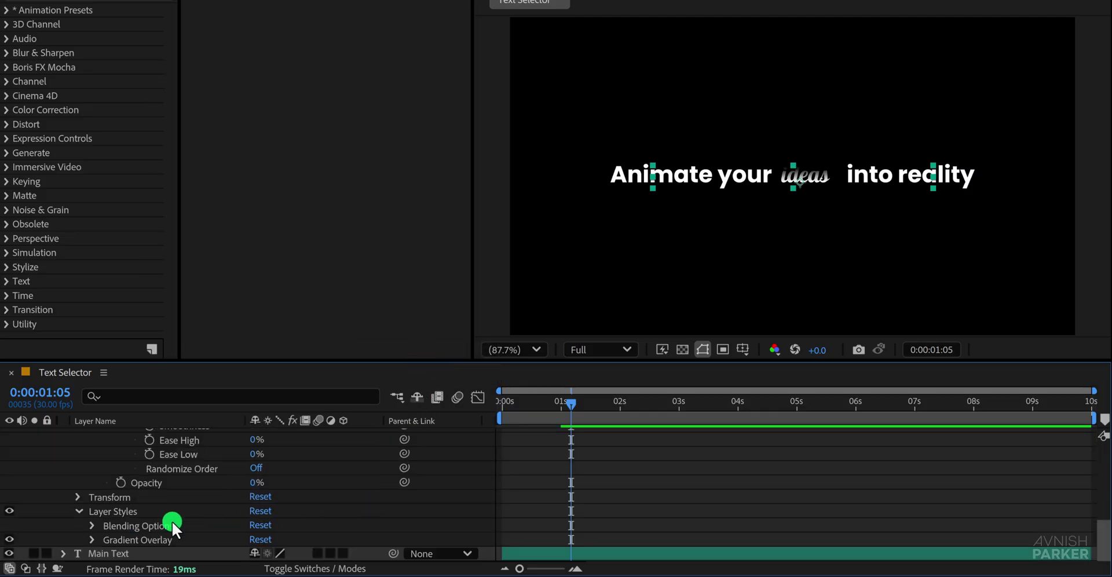
click(92, 539)
scroll(137, 540, down, 4)
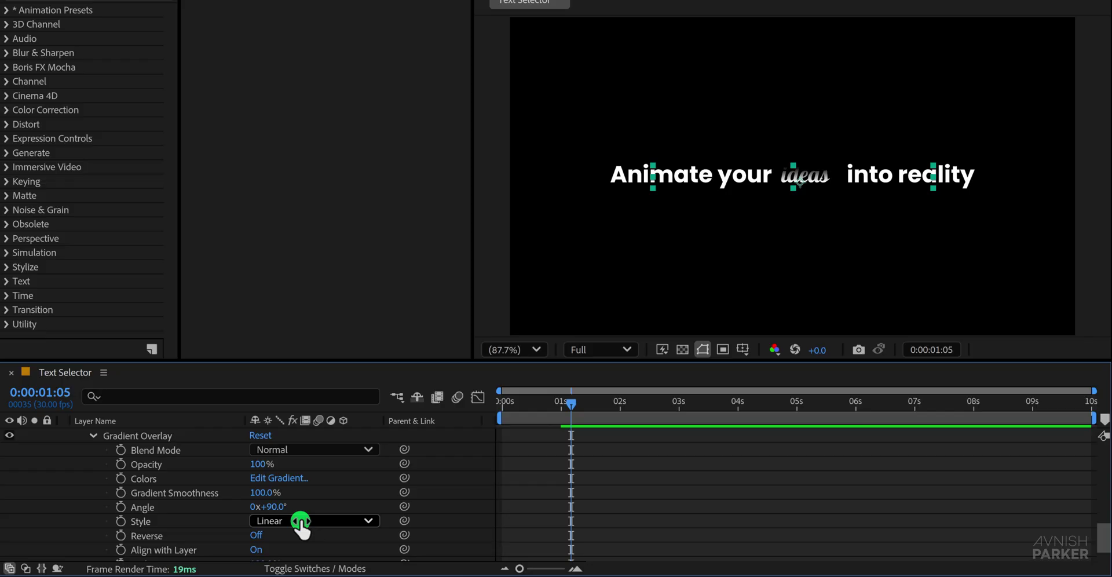
click(280, 478)
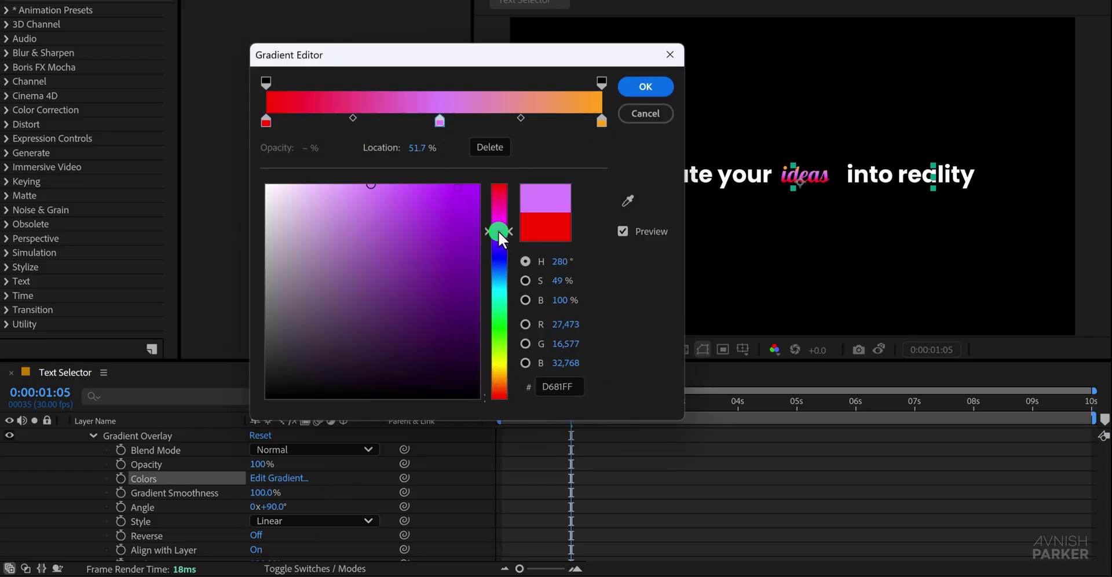
click(633, 93)
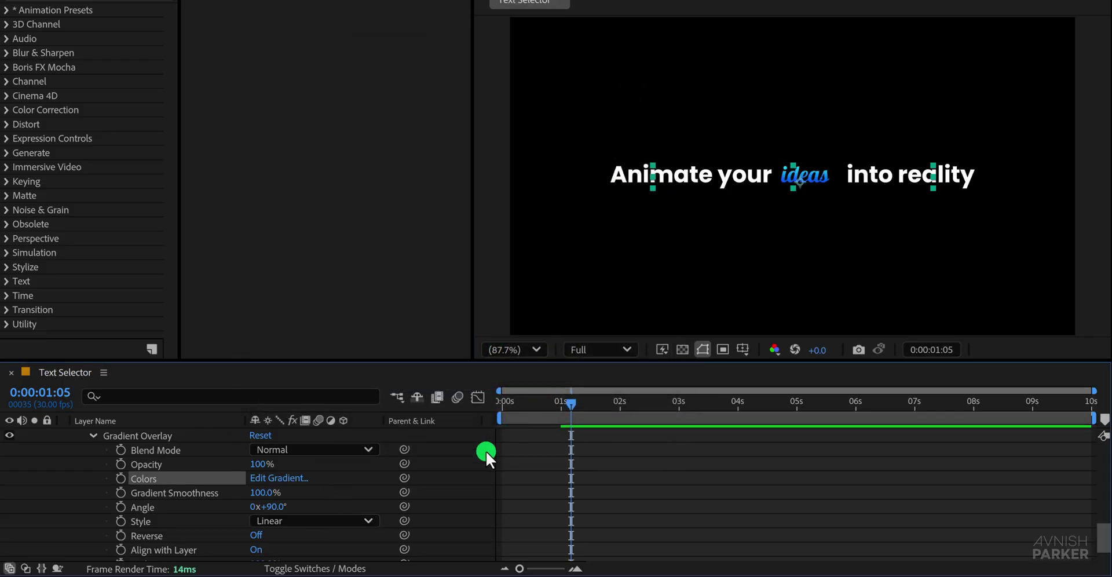
click(459, 475)
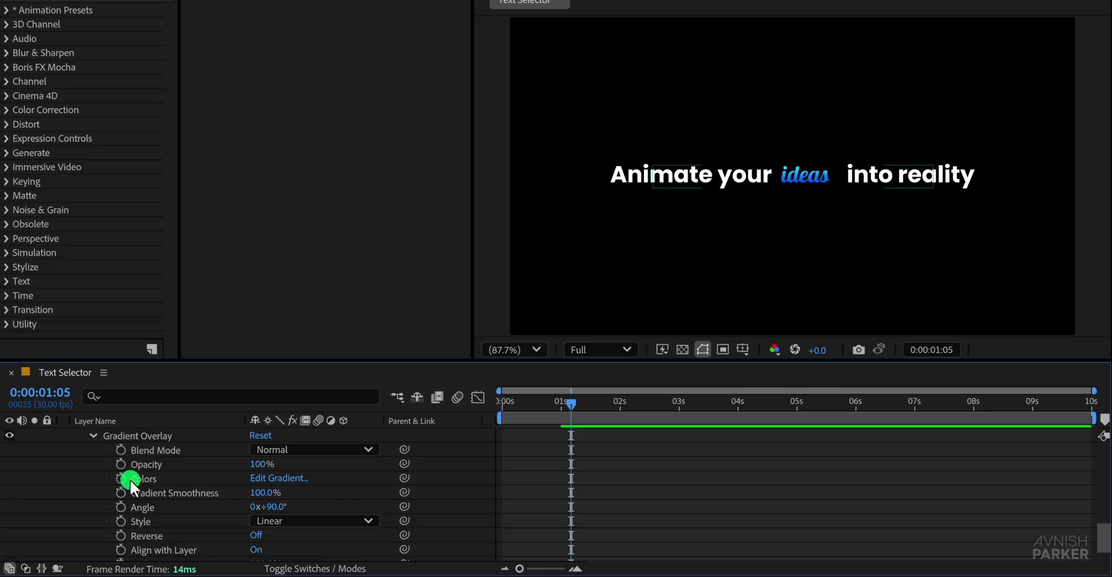
scroll(114, 485, up, 3)
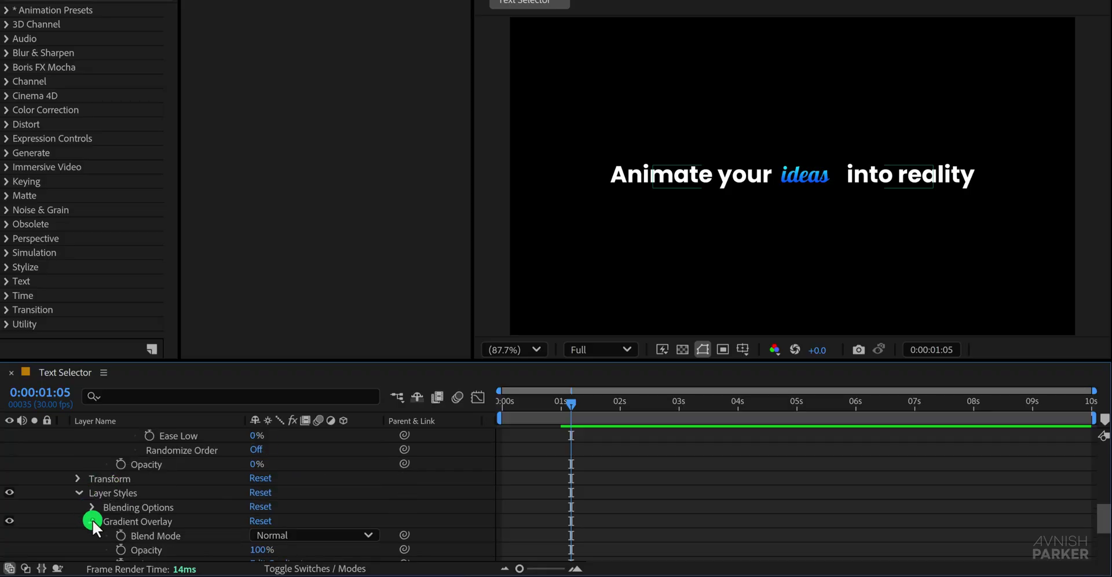
scroll(93, 519, up, 5)
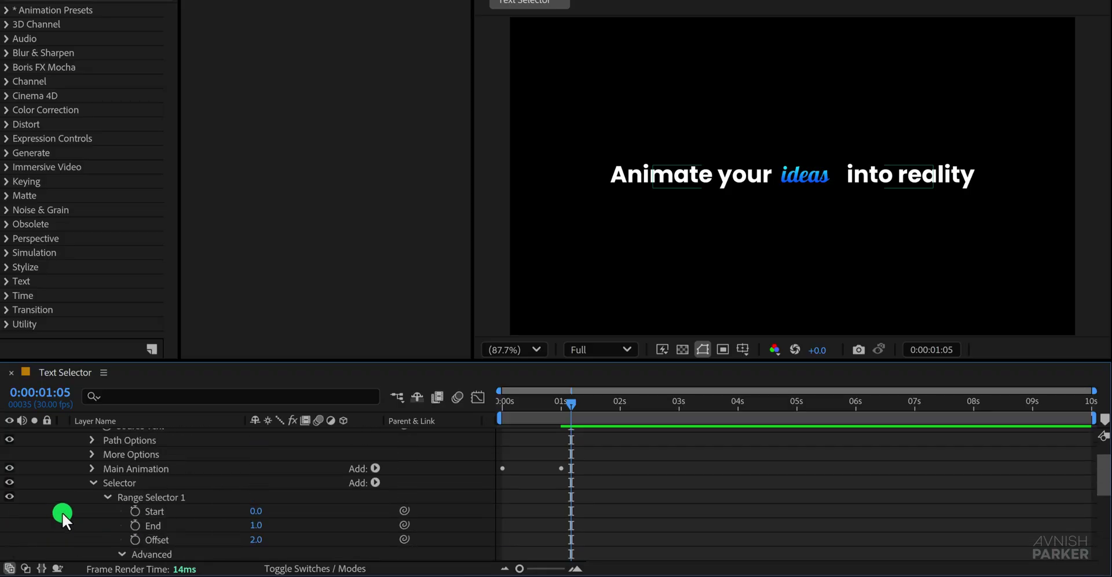
Collapse all layer properties and add a new null object layer named Controller
click(93, 482)
key(m)
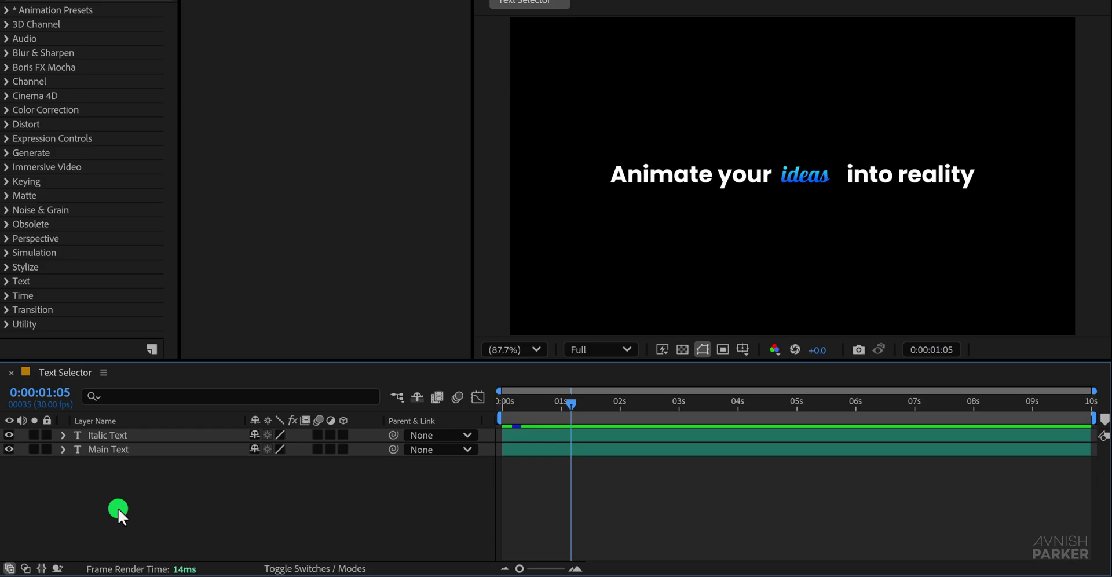
right_click(117, 507)
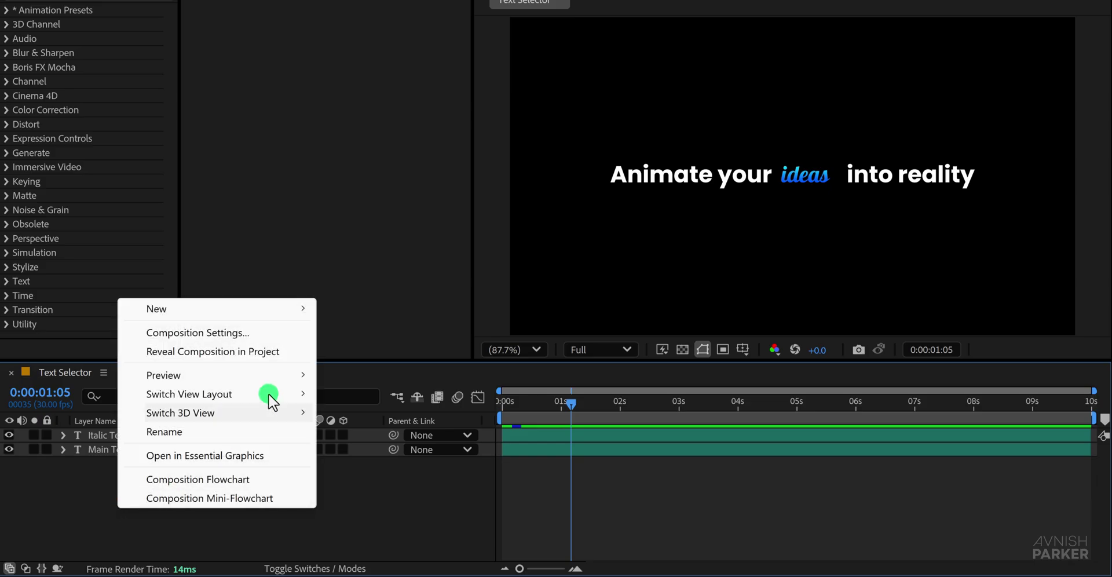
click(264, 305)
click(387, 403)
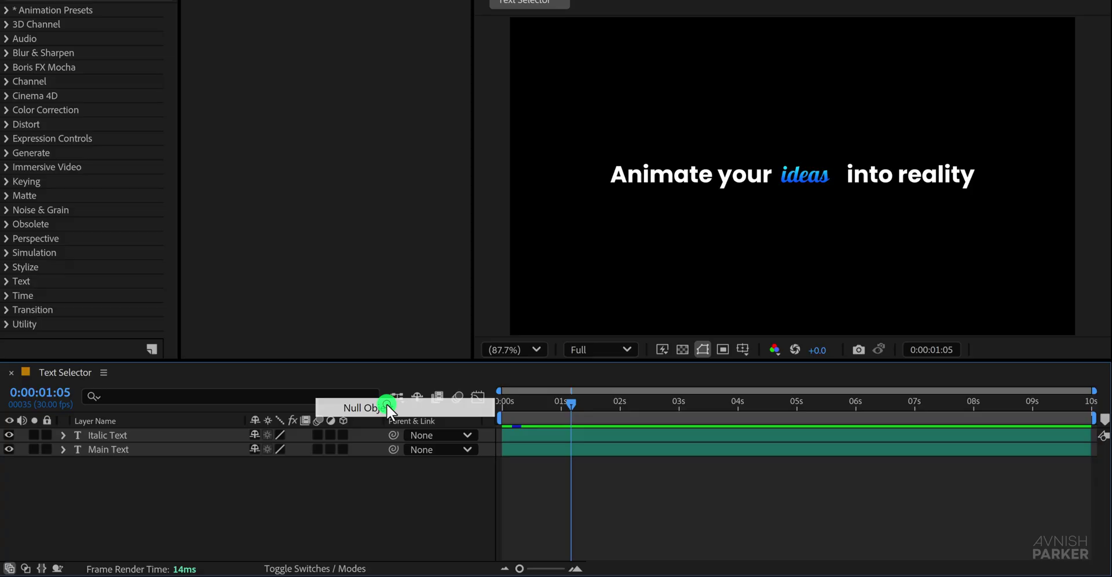
key(Return)
text(Controller)
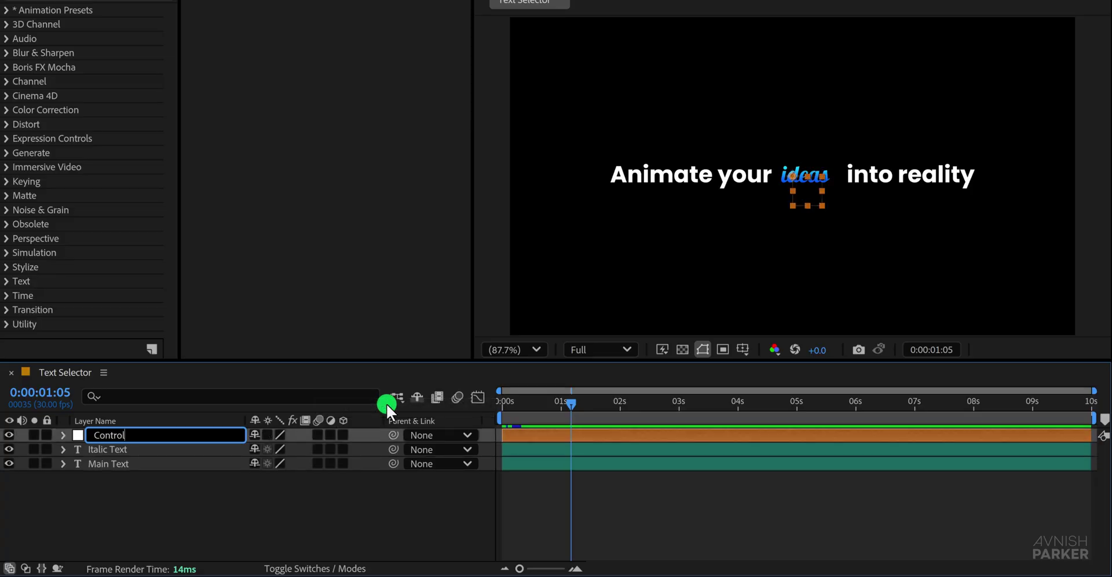
key(Return)
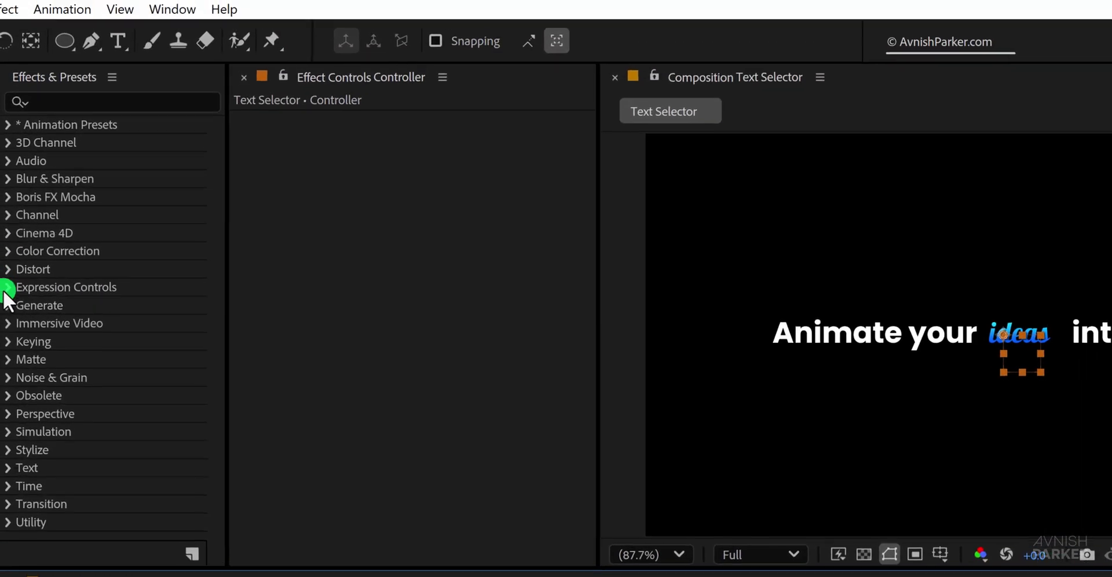
Apply a Slider Control to Controller and rename it Select Word
click(7, 288)
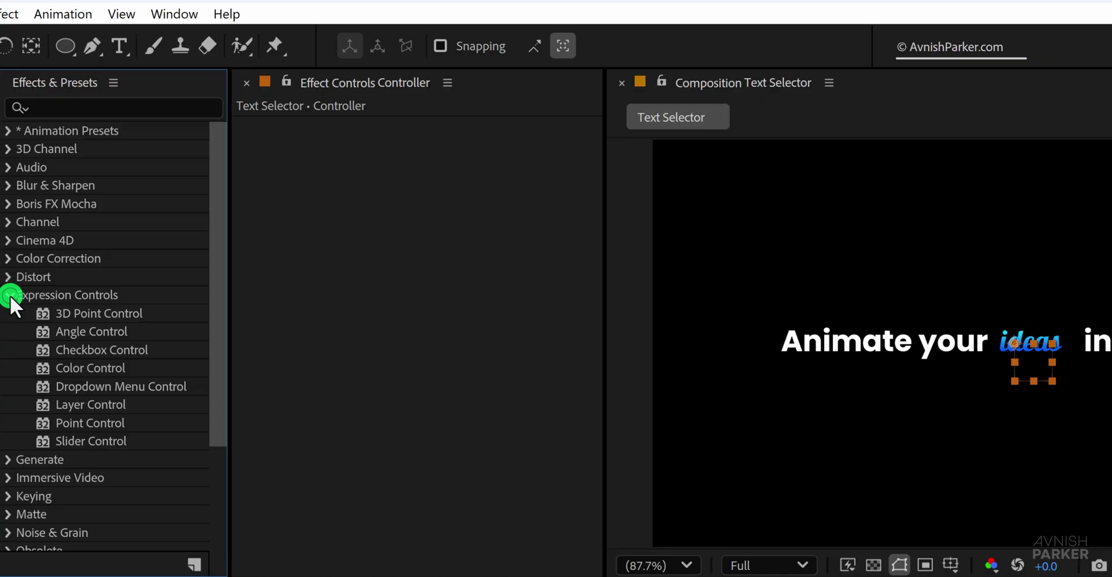
drag(99, 439, 327, 345)
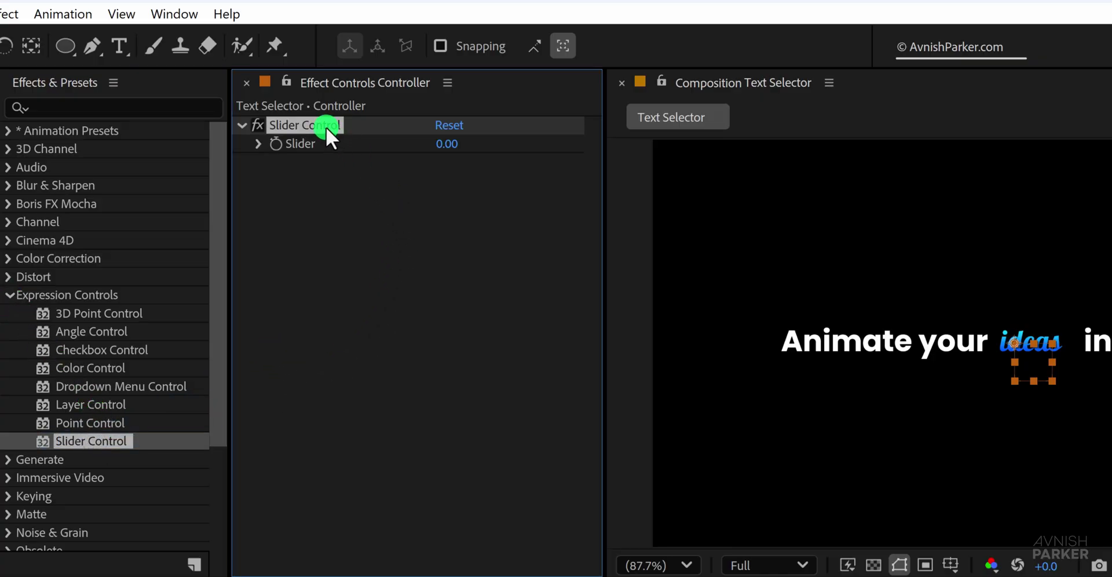
key(Return)
text(Select Wo)
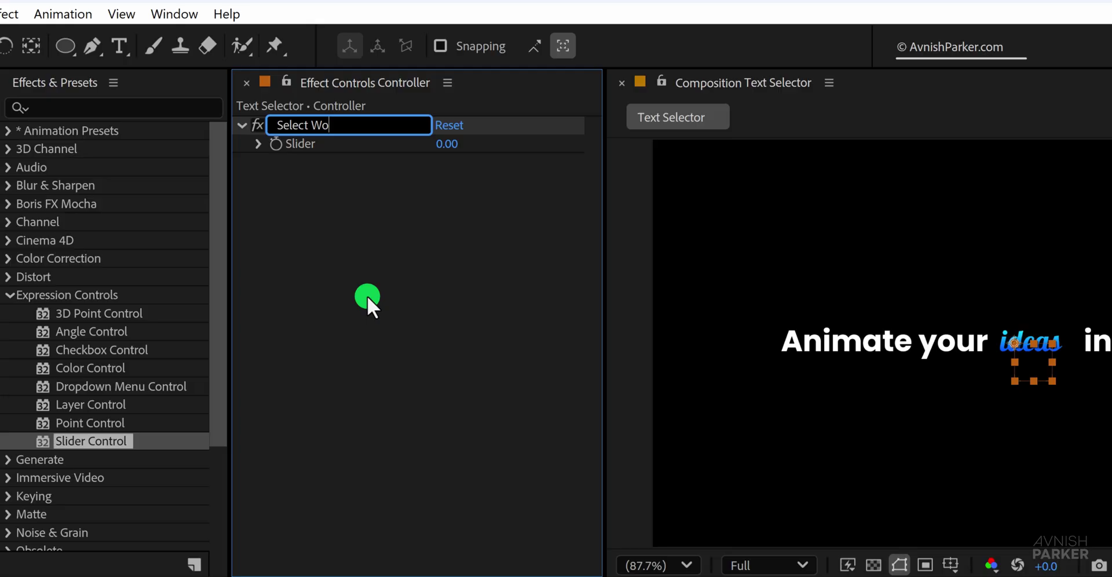
text(rd)
key(Return)
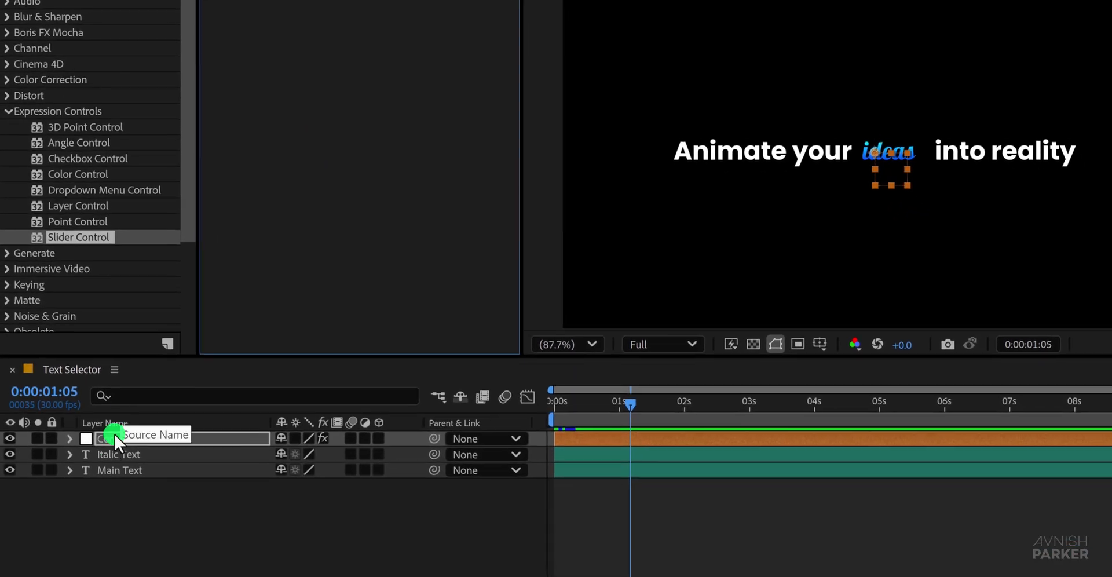
Pickwhip Italic Text's Range Selector 1 Offset to the Select Word slider
click(106, 454)
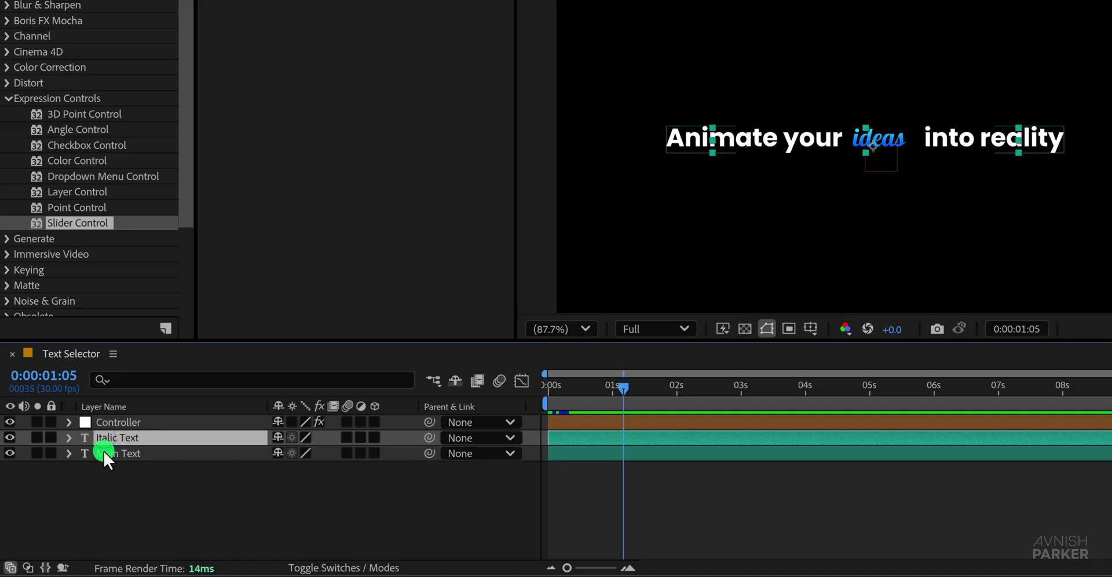
click(65, 440)
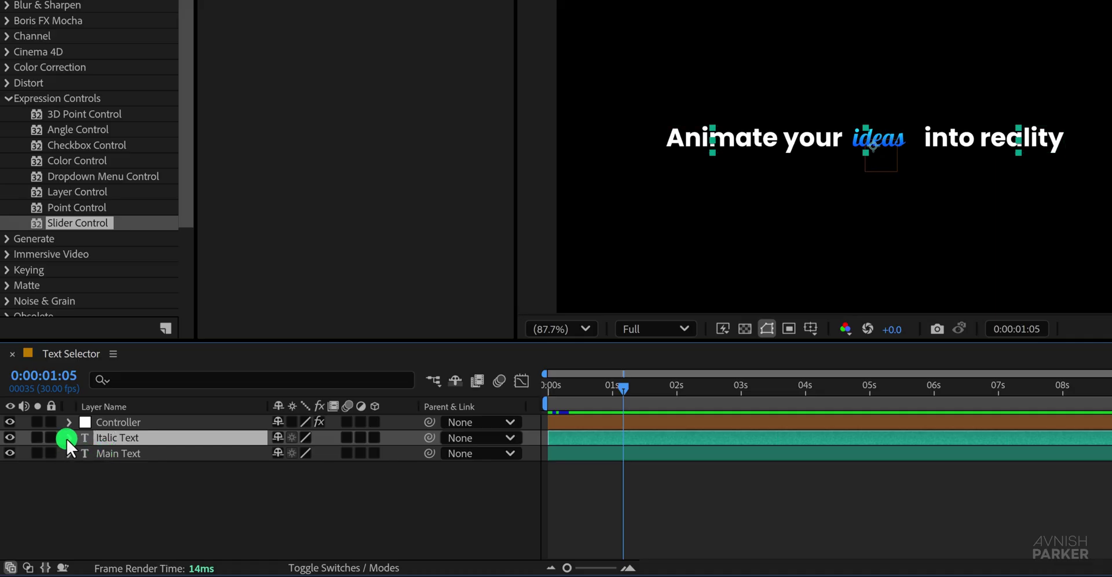
click(68, 440)
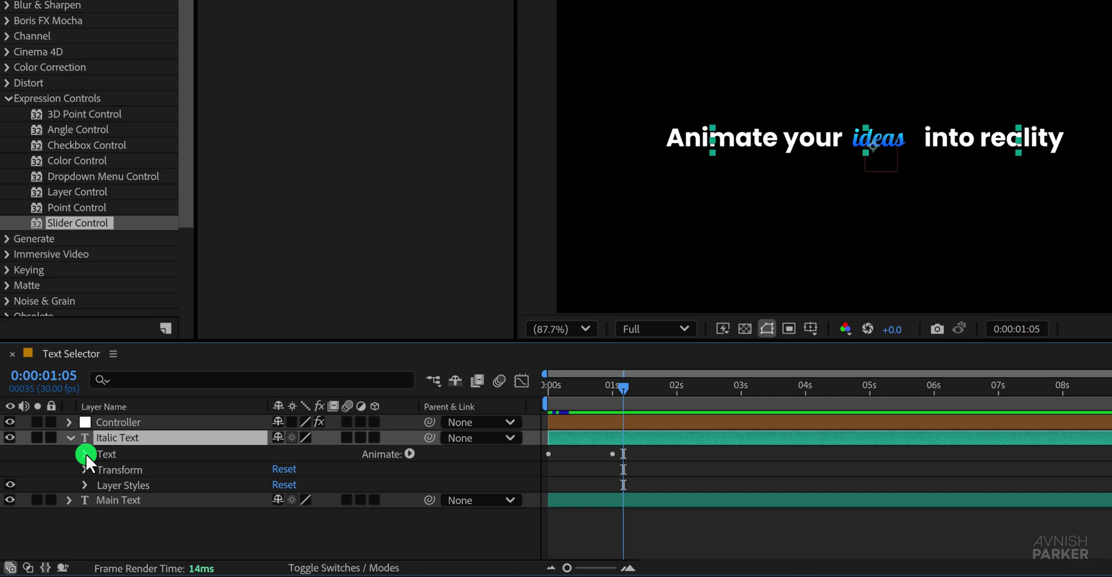
click(86, 453)
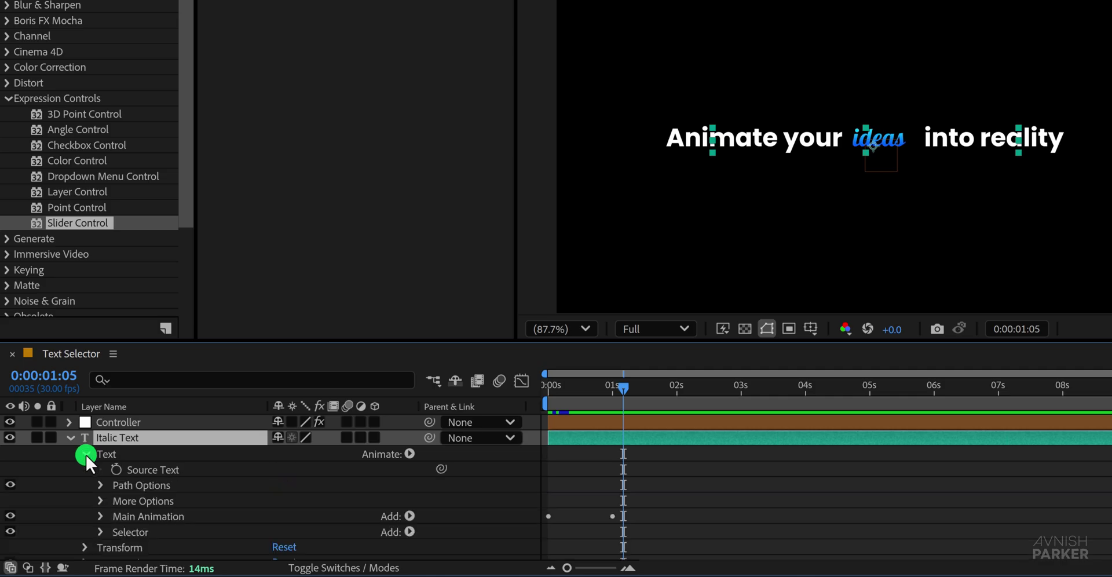
click(123, 528)
click(101, 529)
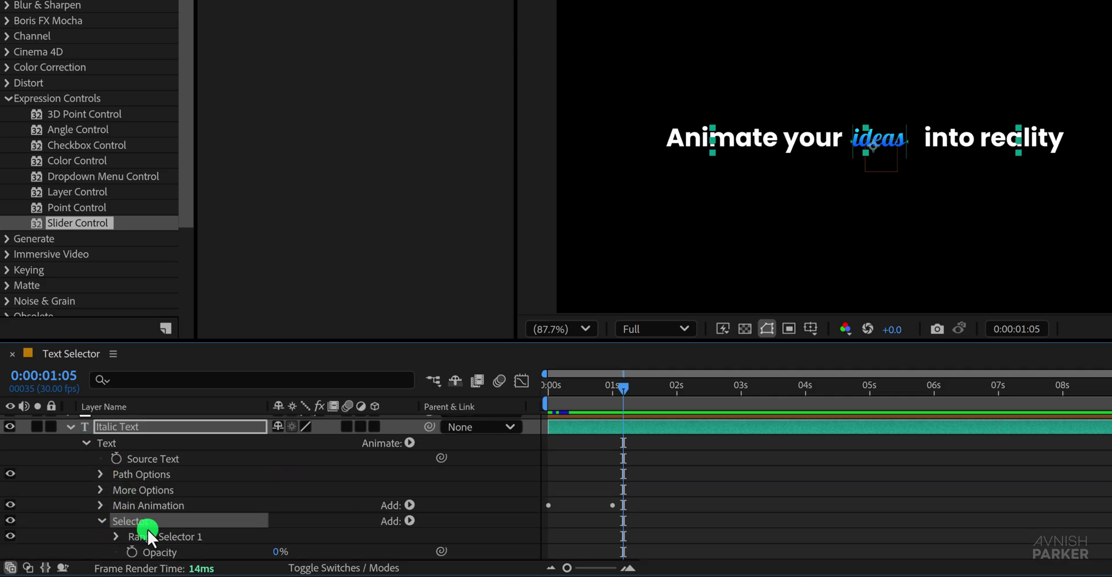
scroll(192, 517, down, 3)
click(116, 487)
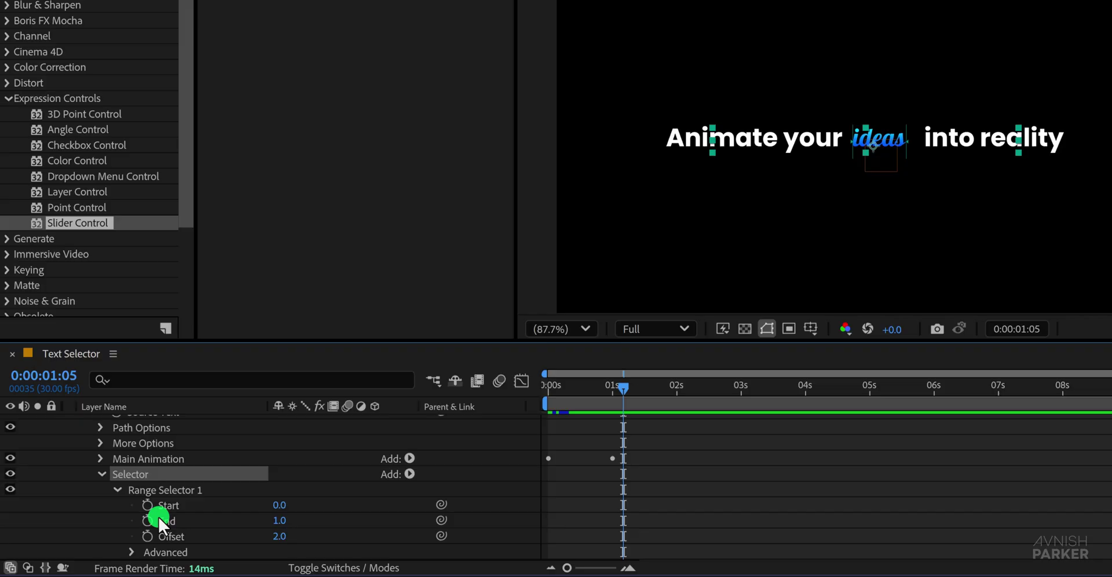
click(177, 534)
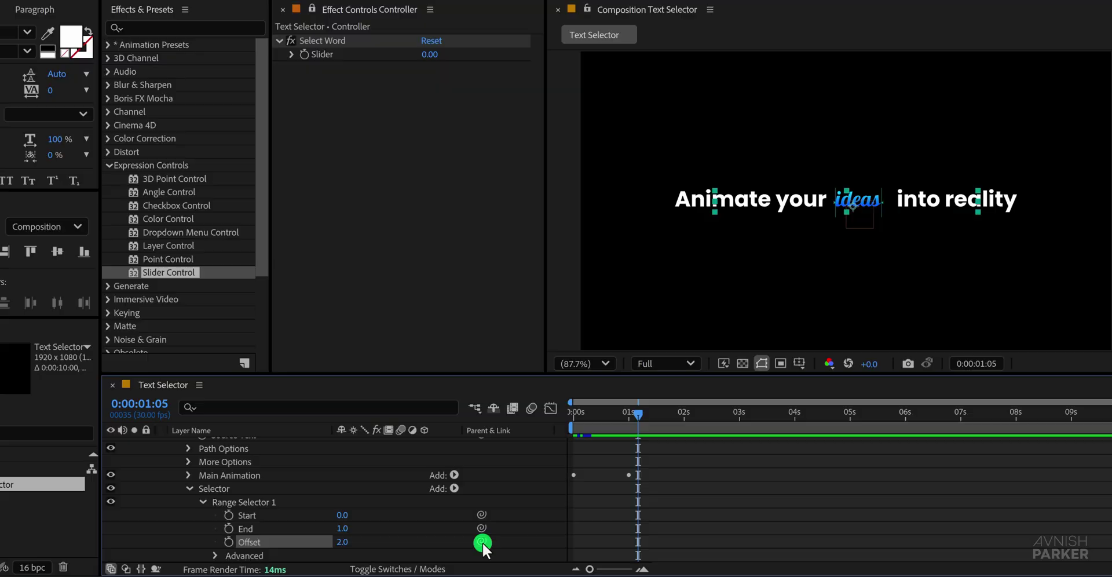
drag(482, 541, 325, 54)
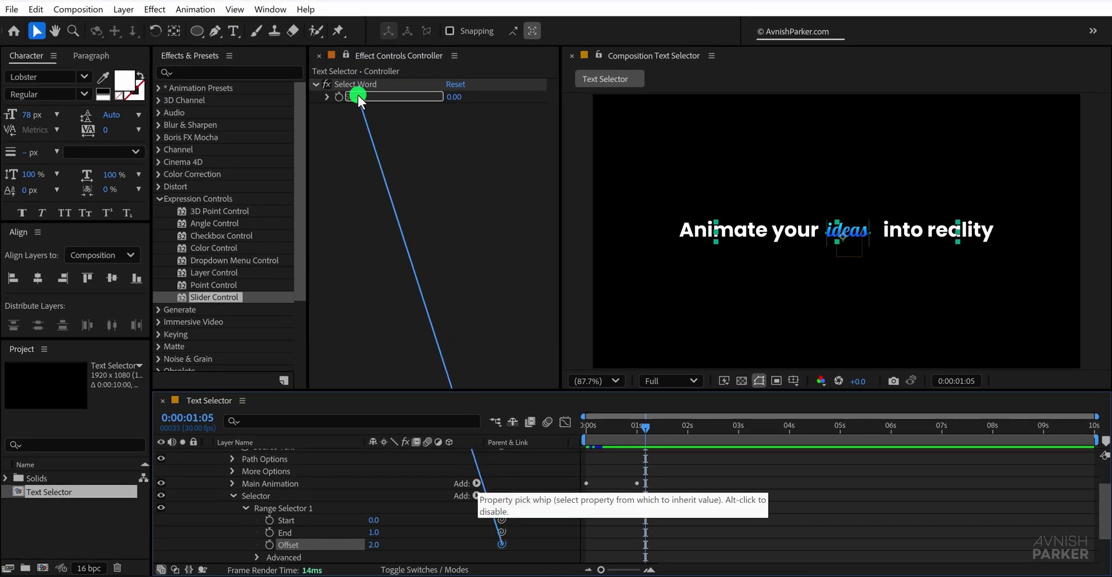
drag(359, 99, 359, 97)
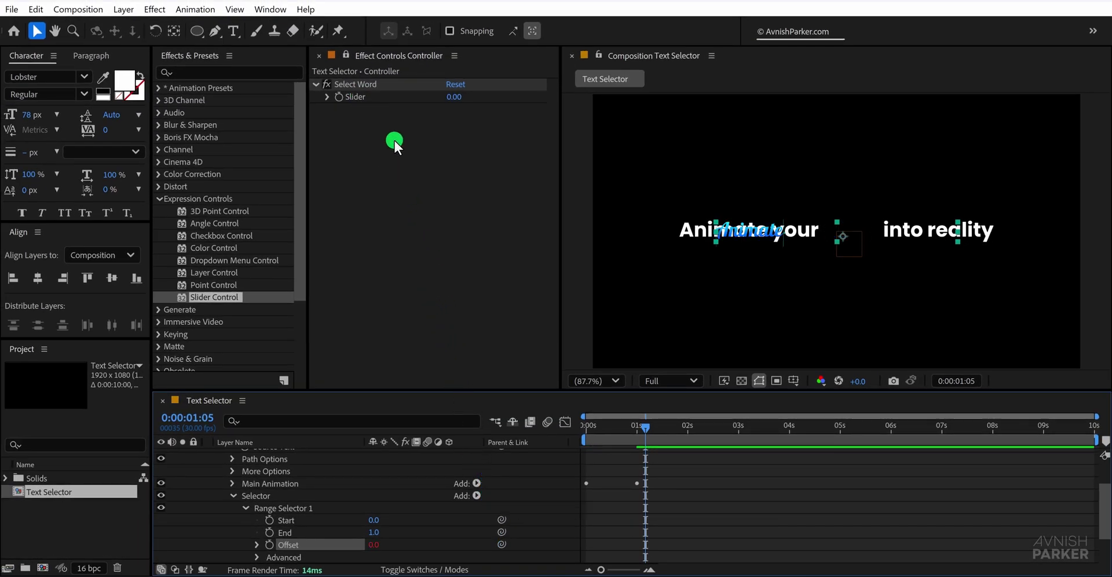
click(530, 523)
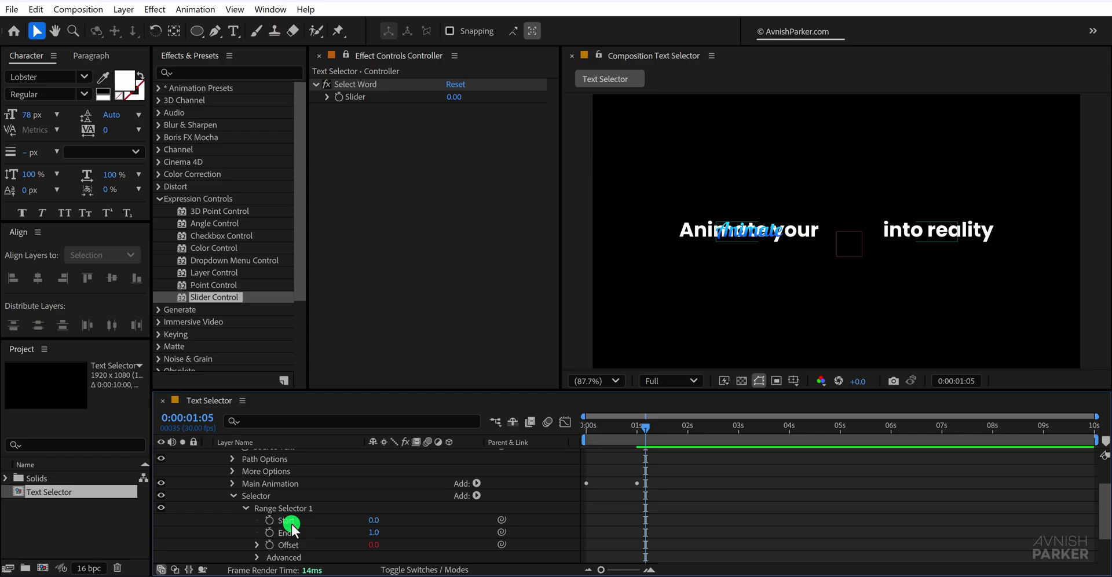
Link Main Text's Range Selector 1 Offset to the Select Word slider as well
scroll(290, 523, down, 3)
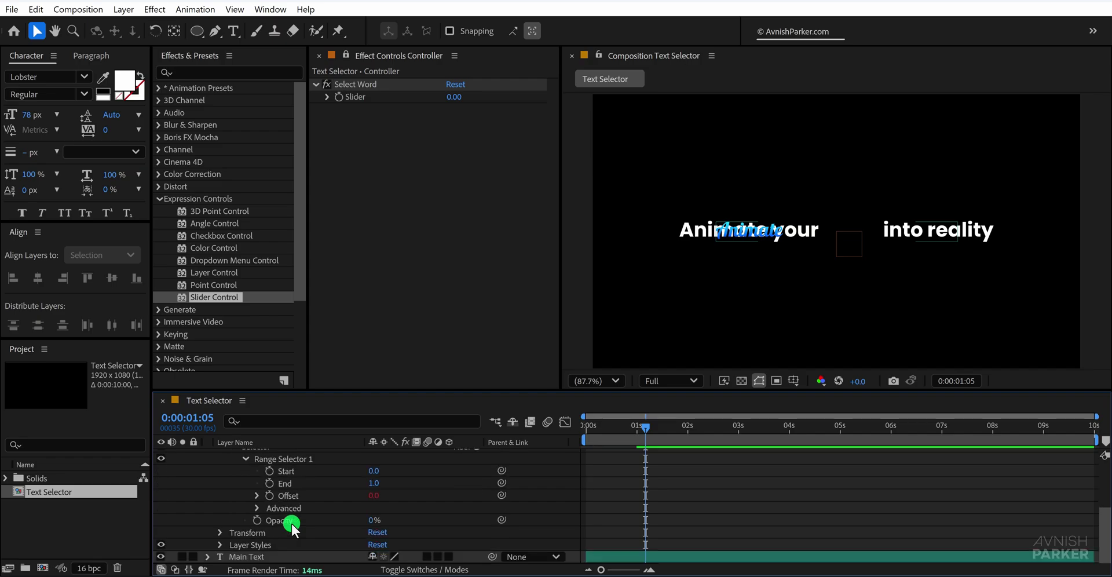
click(211, 557)
scroll(211, 560, down, 1)
click(208, 532)
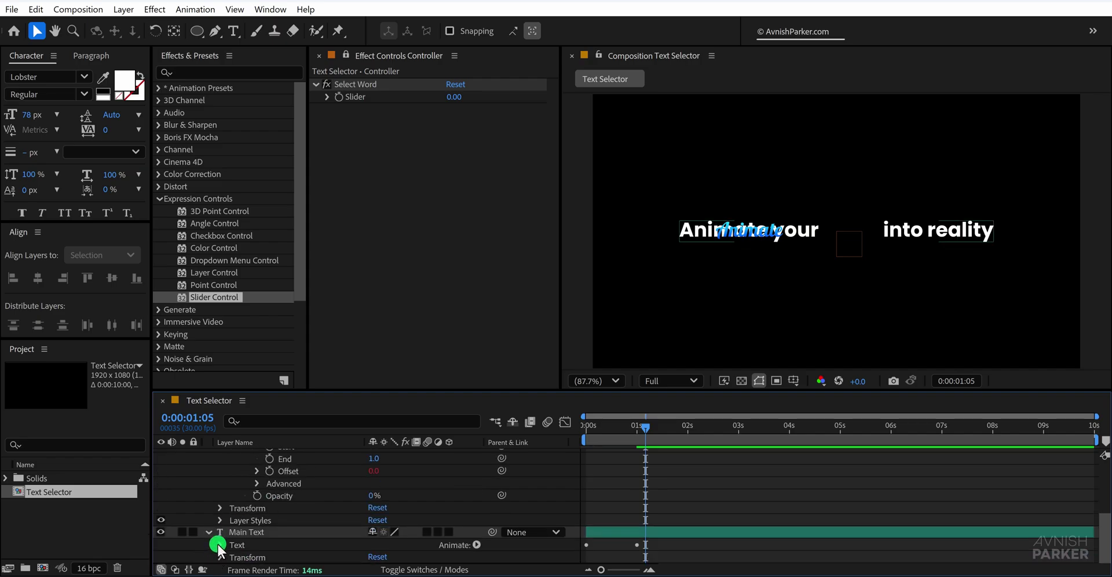
scroll(209, 544, down, 2)
scroll(204, 550, down, 1)
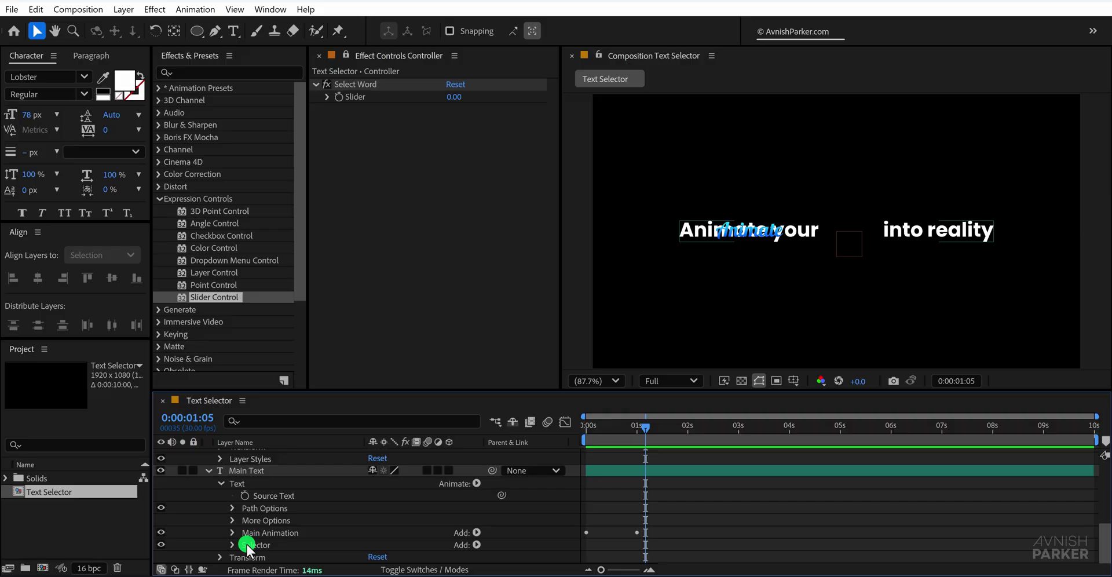
click(232, 544)
scroll(249, 553, down, 1)
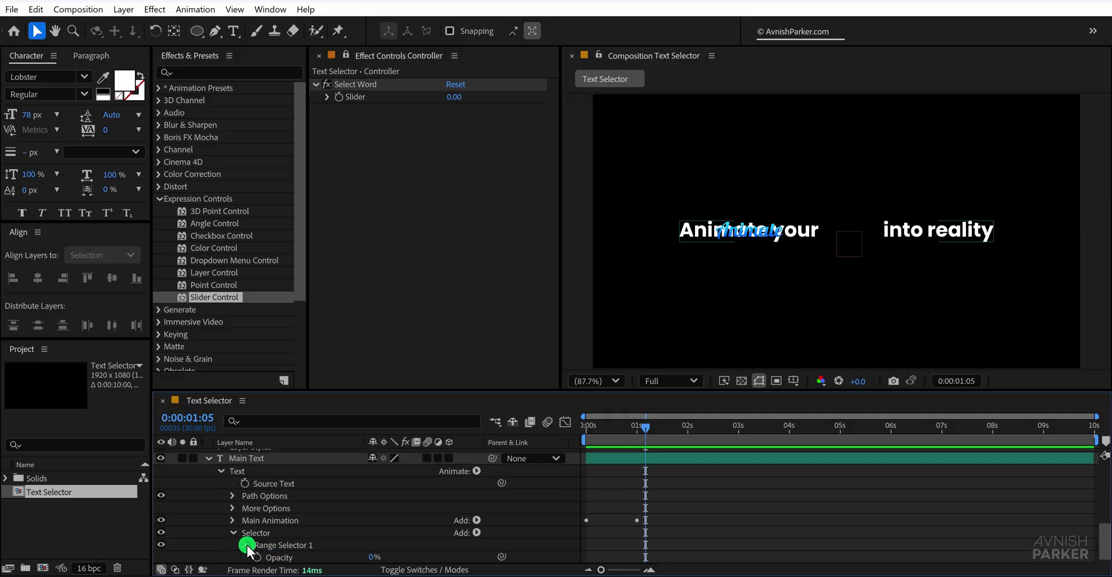
click(249, 548)
scroll(250, 548, down, 3)
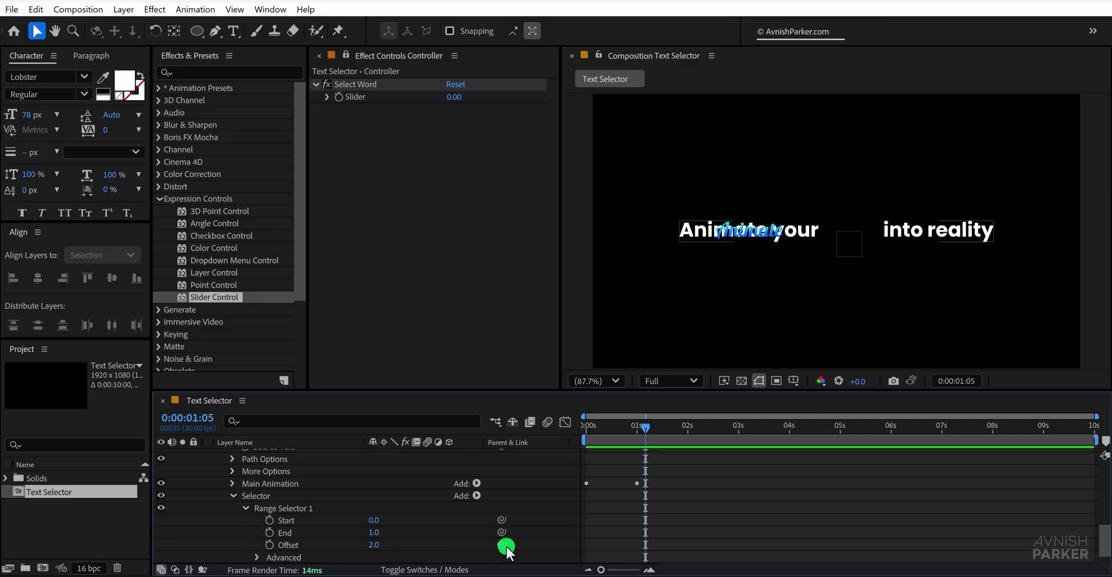
drag(501, 545, 365, 94)
Set Select Word to 1.00 after testing higher values, then collapse Italic Text's properties
click(530, 513)
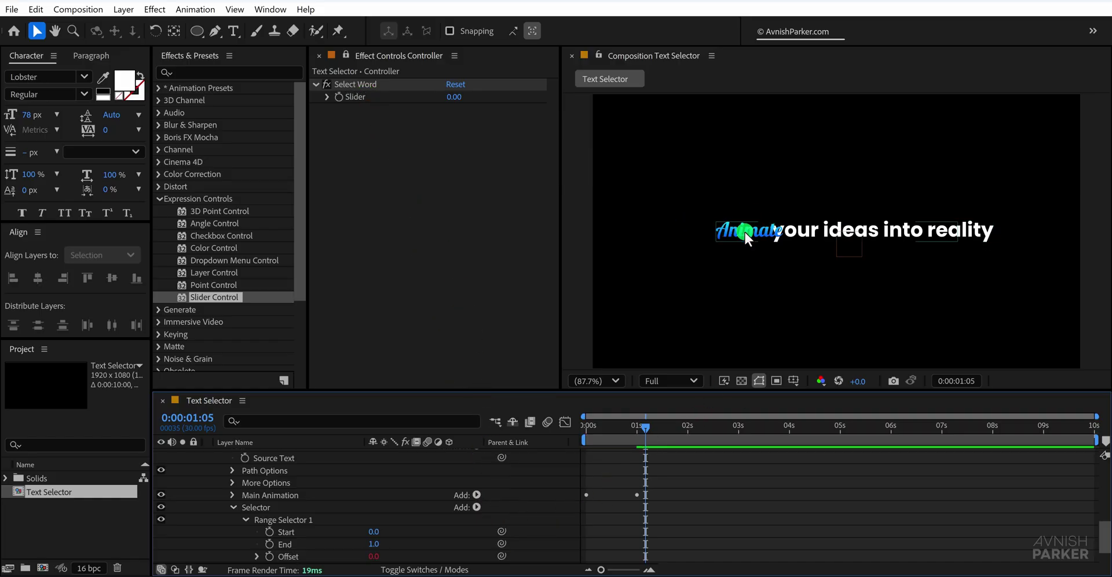
scroll(232, 520, down, 2)
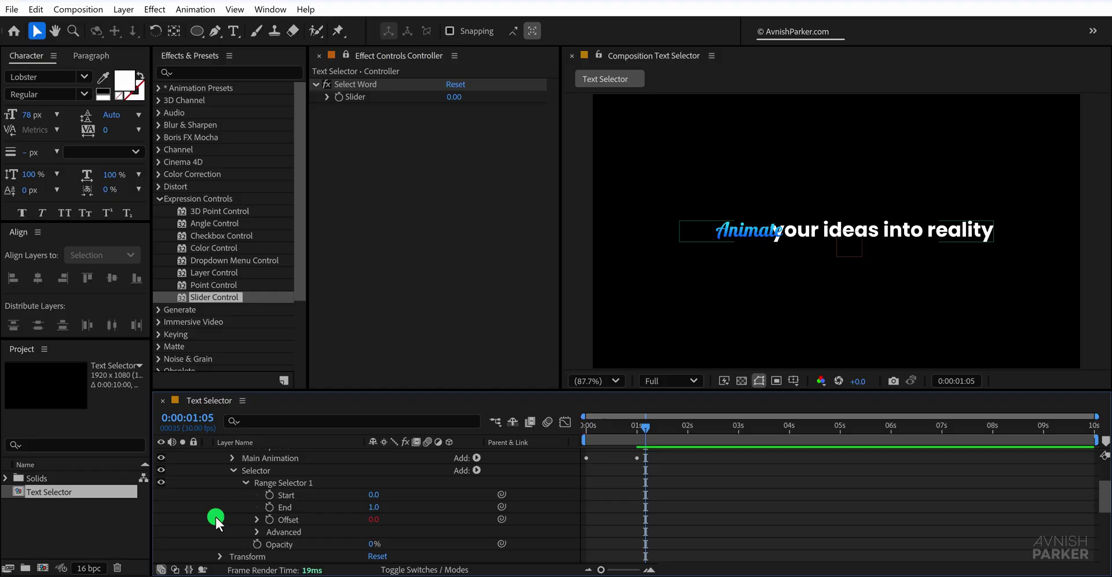
click(454, 97)
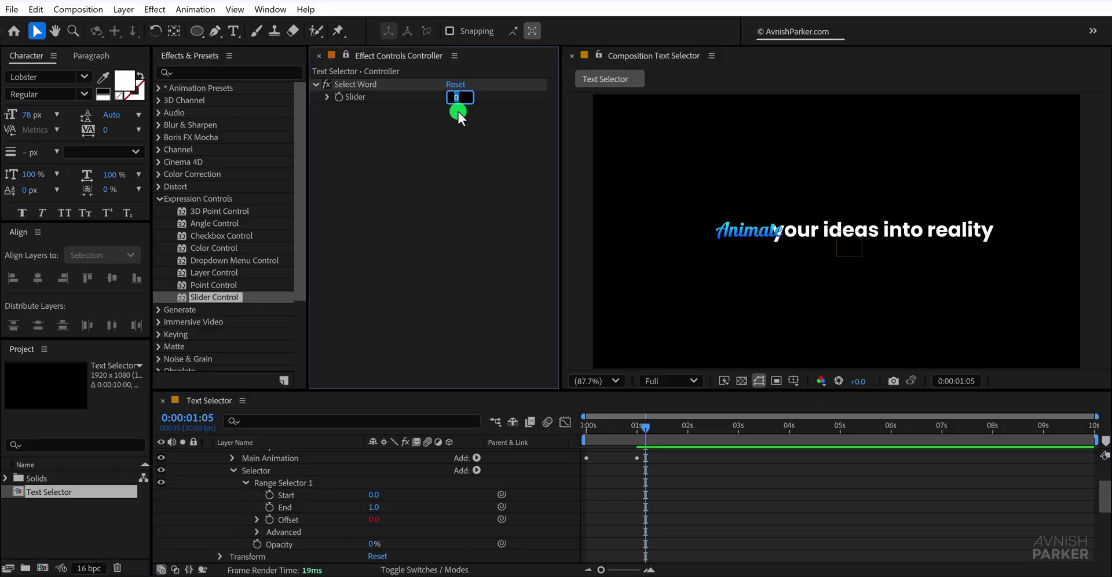
text(1)
key(Return)
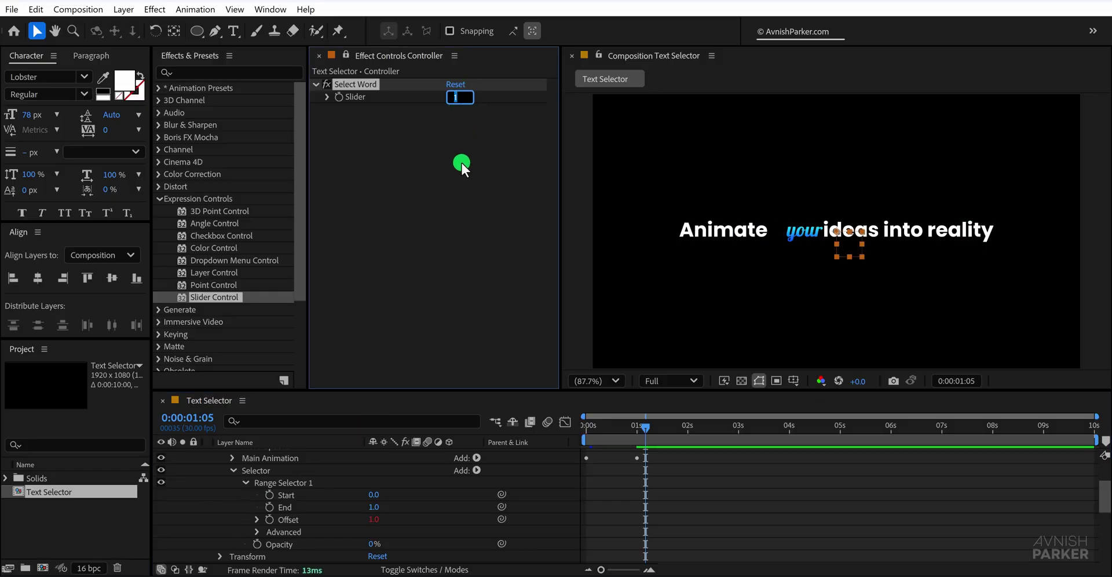
key(Up)
key(Up)
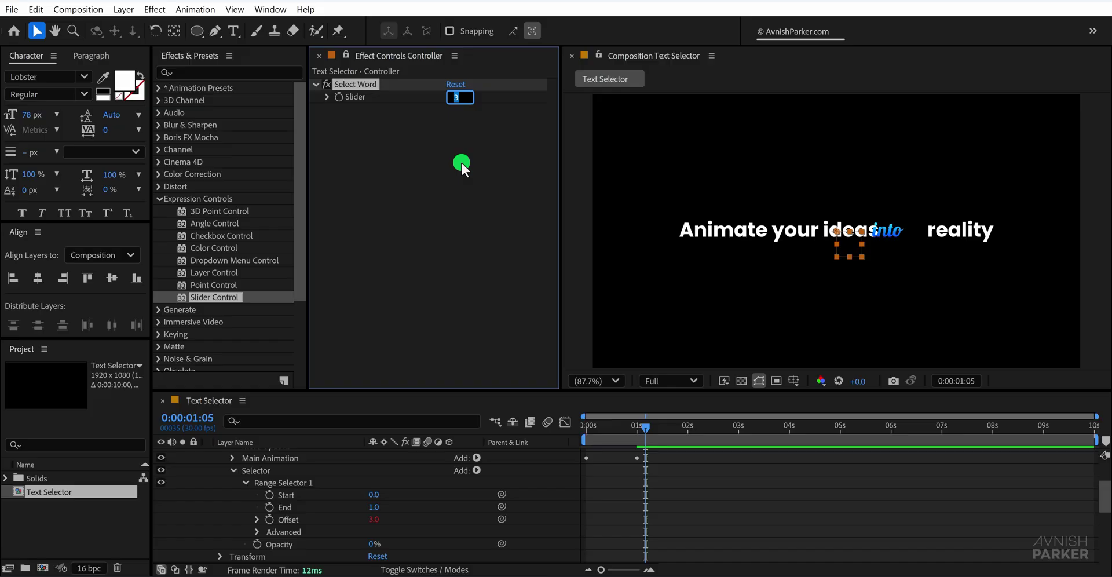
key(Down)
key(Down)
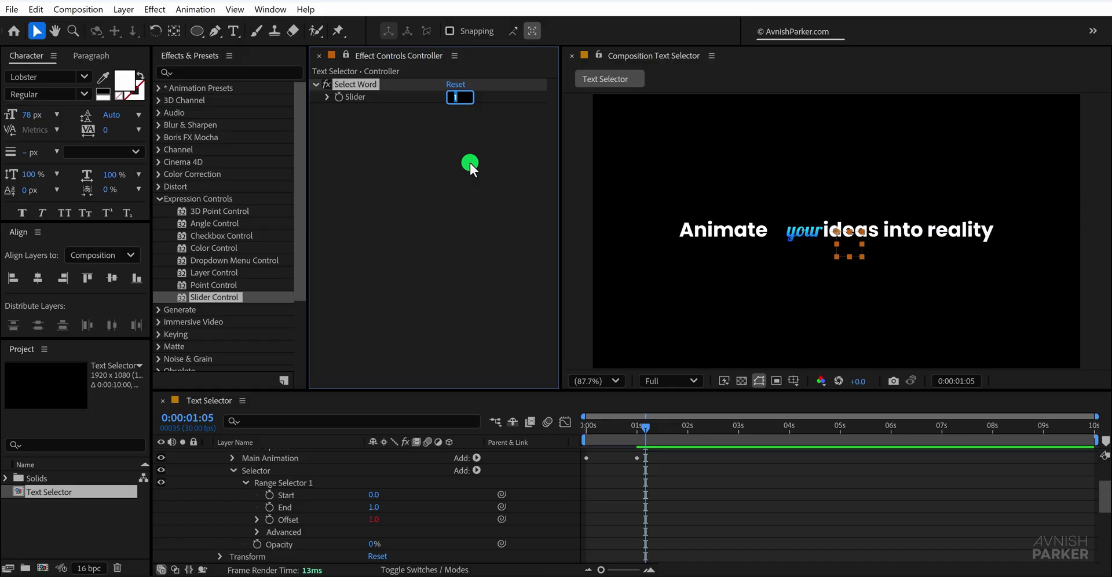
click(453, 131)
scroll(579, 508, up, 3)
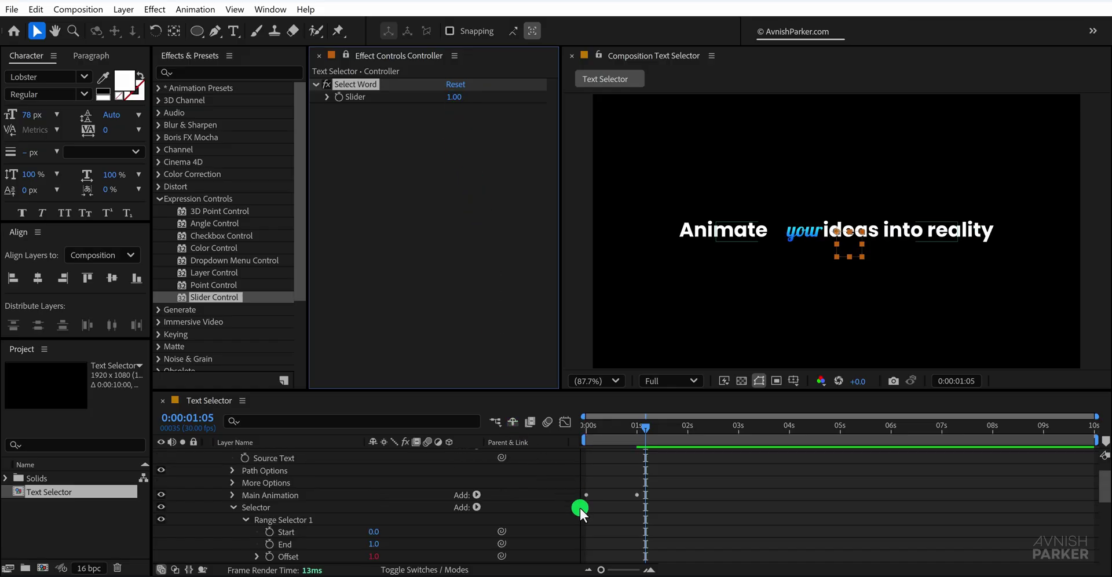
scroll(579, 508, up, 3)
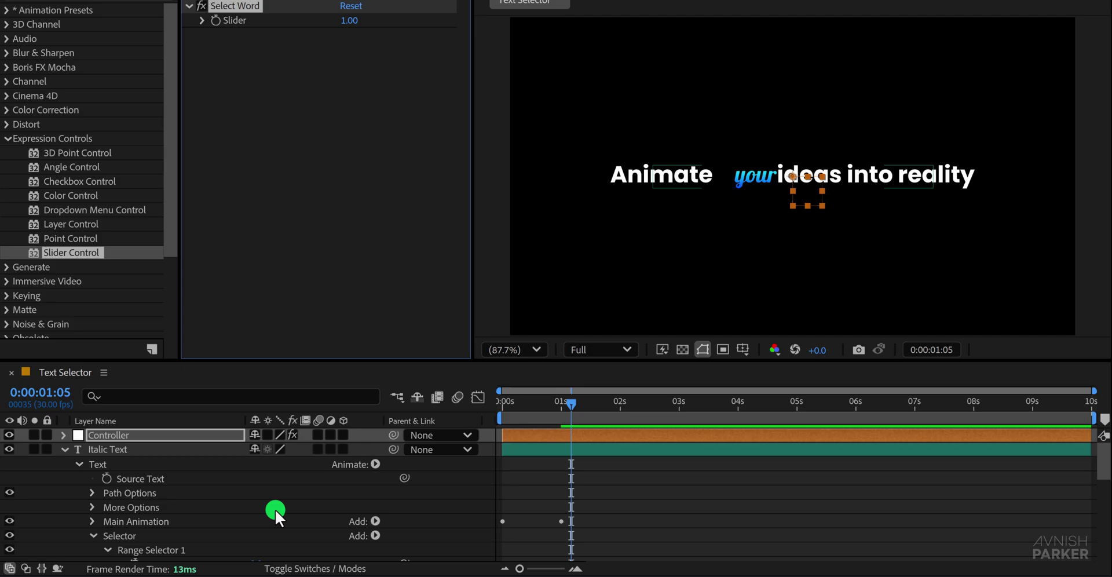
click(65, 450)
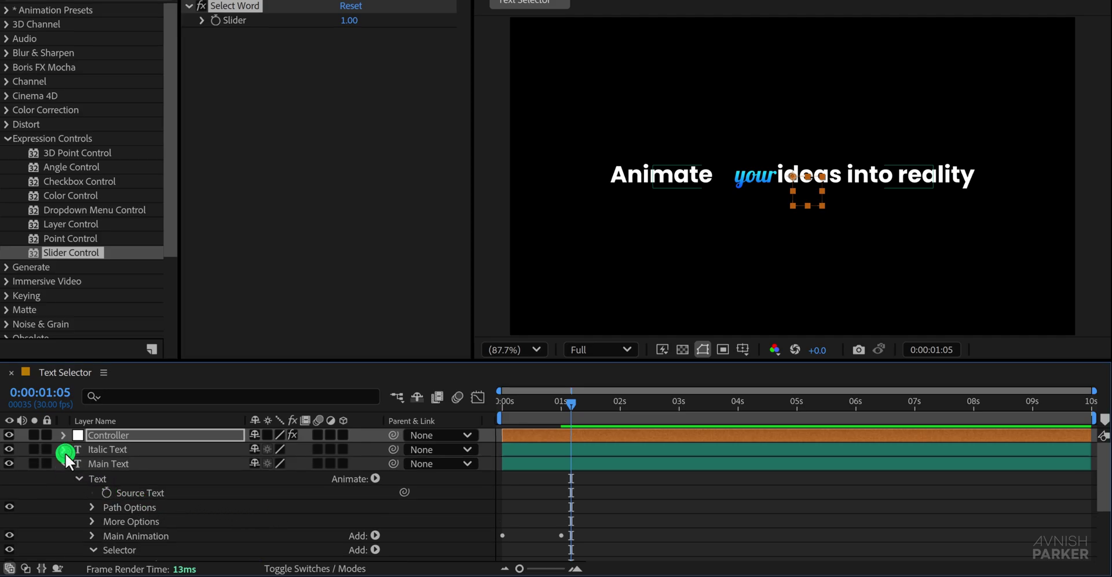
Wrap Italic Text's Offset expression in Math.round() and copy the edited expression
click(113, 450)
key(e)
key(e)
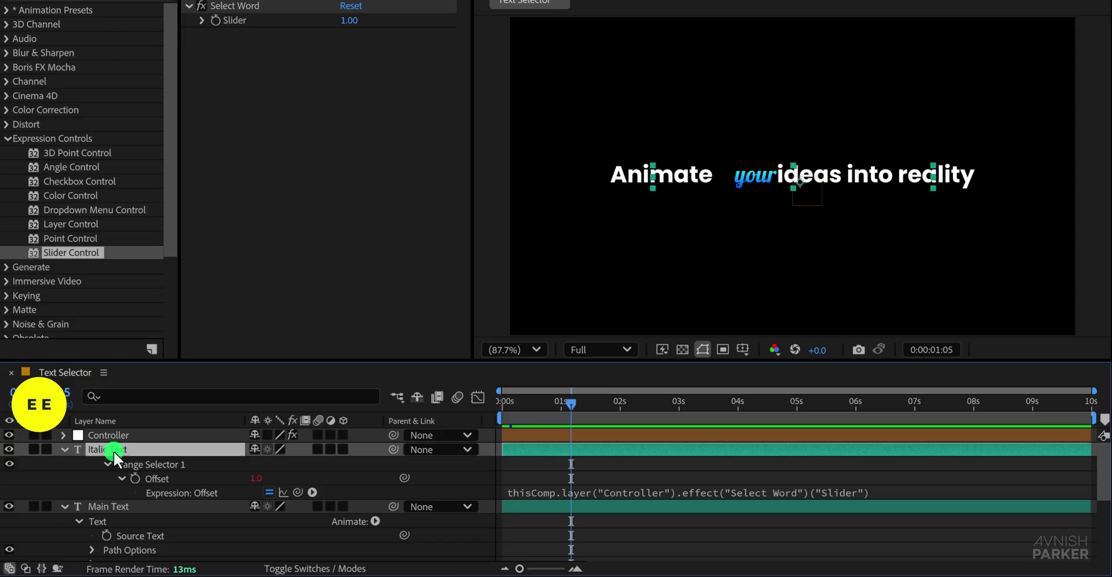
click(557, 491)
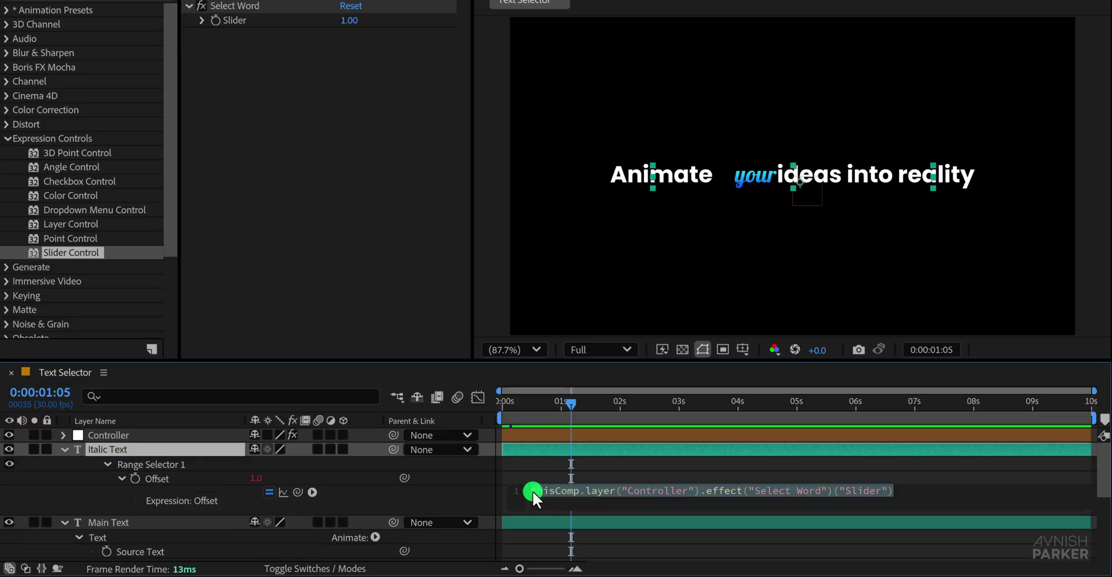
click(575, 502)
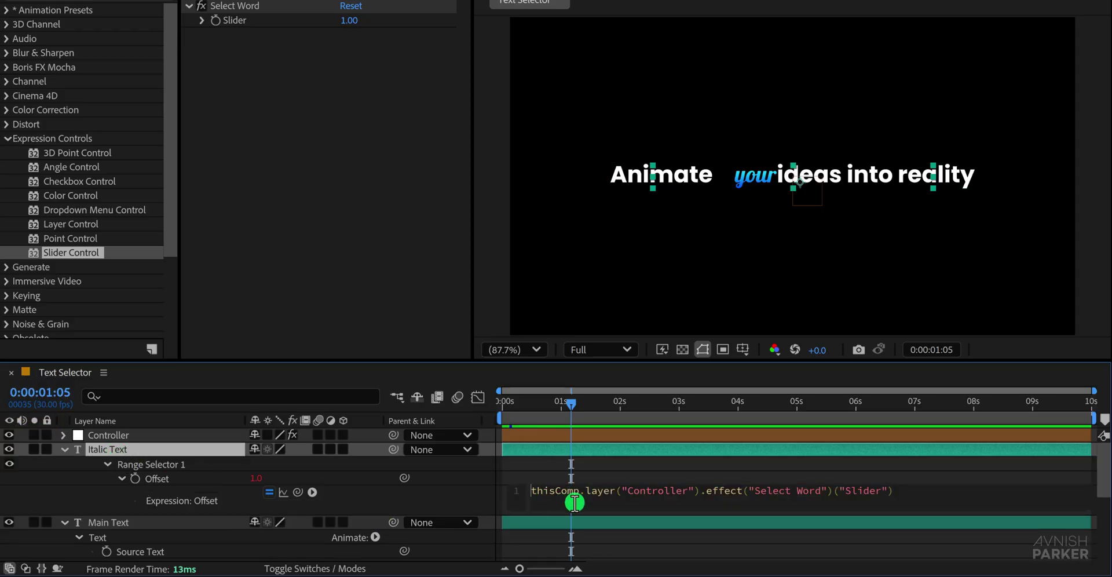
text(Math.rou)
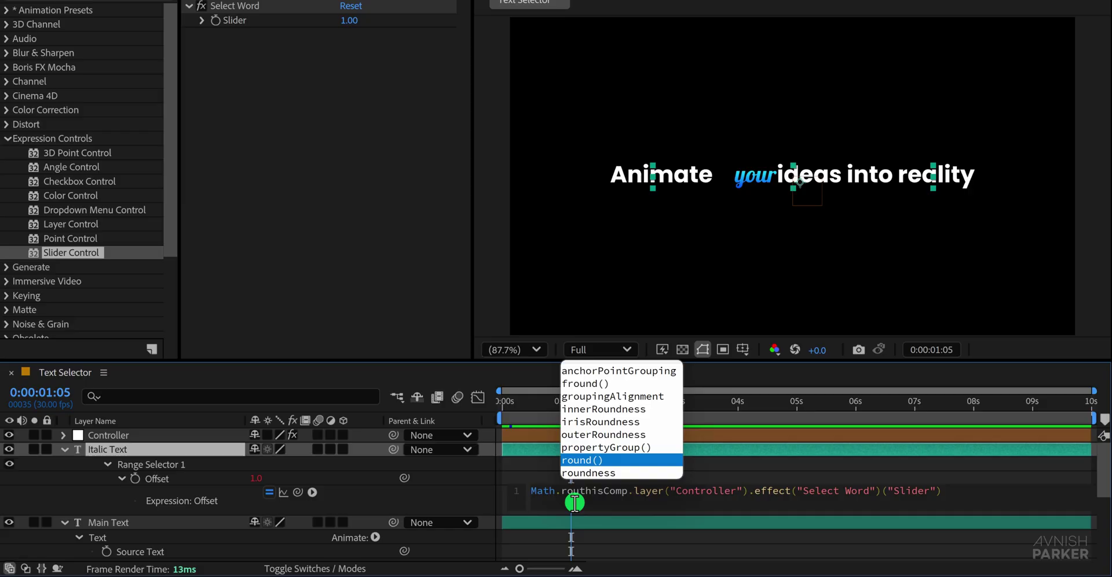
key(Return)
key(Delete)
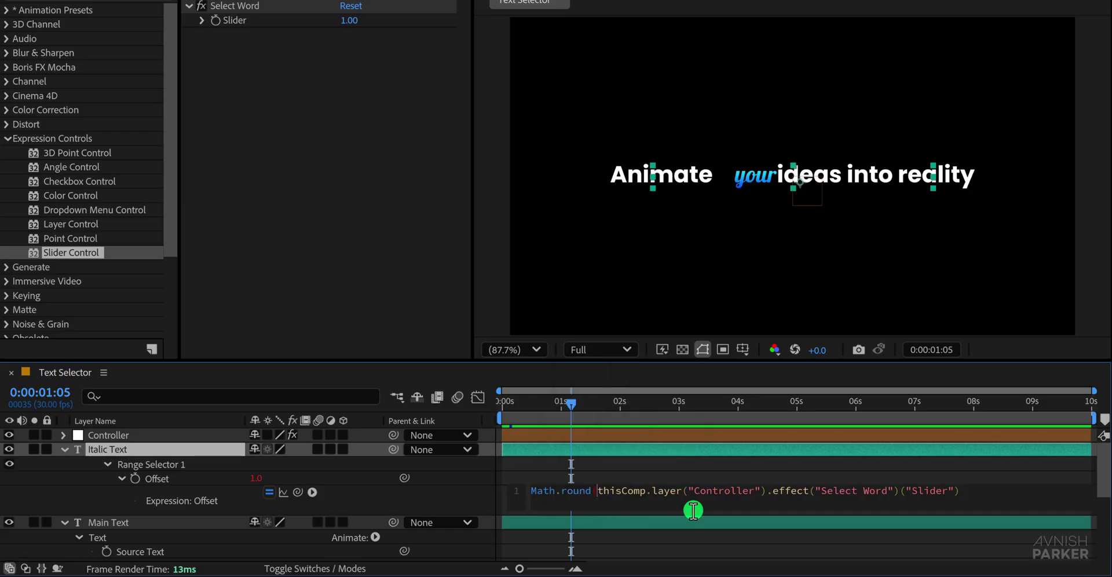
click(989, 493)
text())
key(ctrl+a)
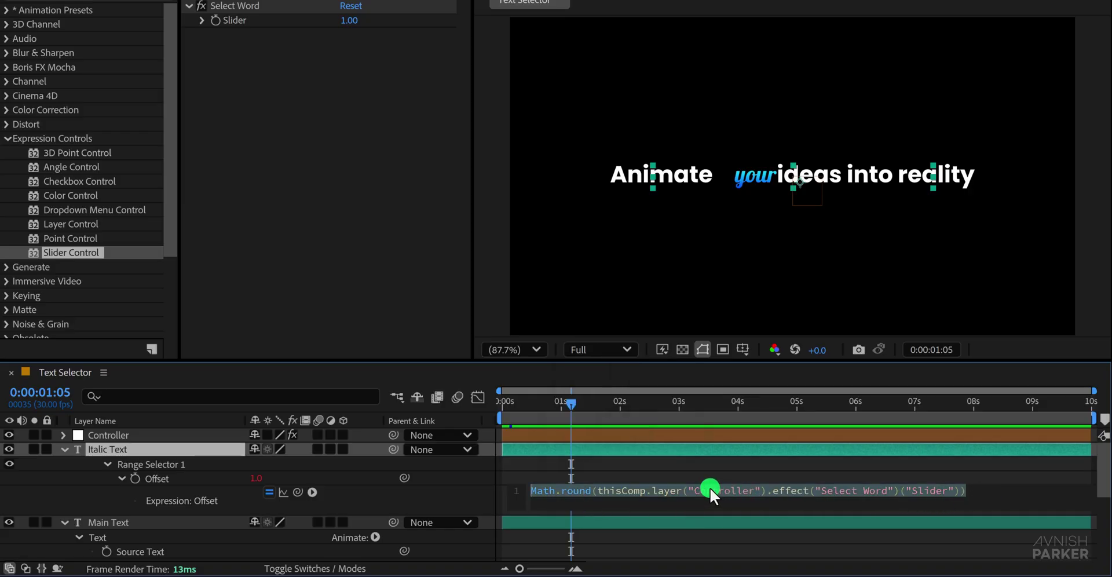
right_click(711, 490)
click(755, 417)
click(481, 488)
Paste the Math.round expression over Main Text's Offset expression
scroll(493, 485, down, 2)
scroll(492, 485, down, 3)
scroll(492, 485, up, 2)
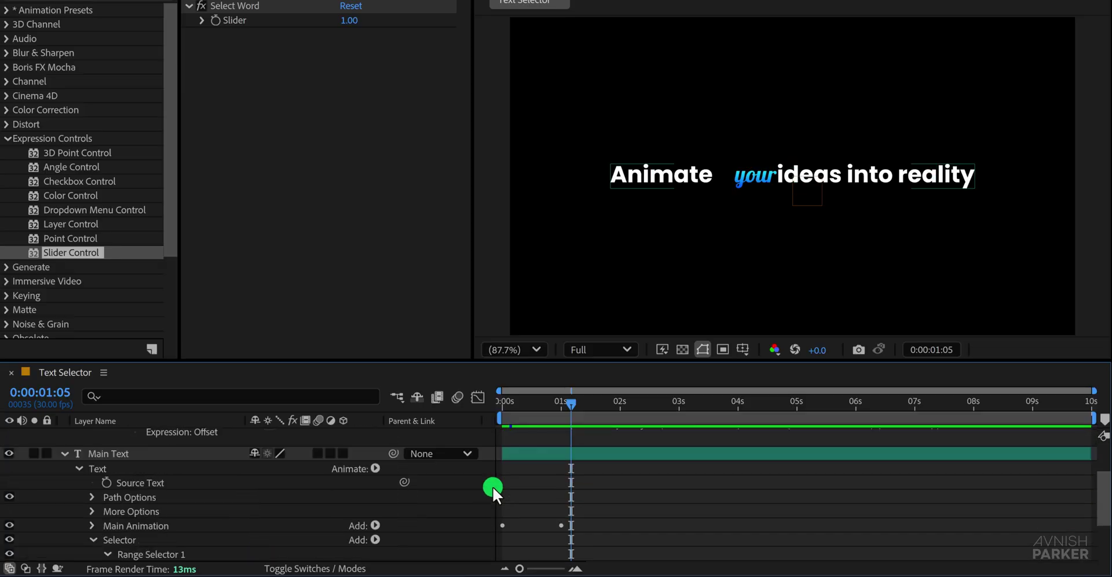
click(155, 451)
key(e)
key(e)
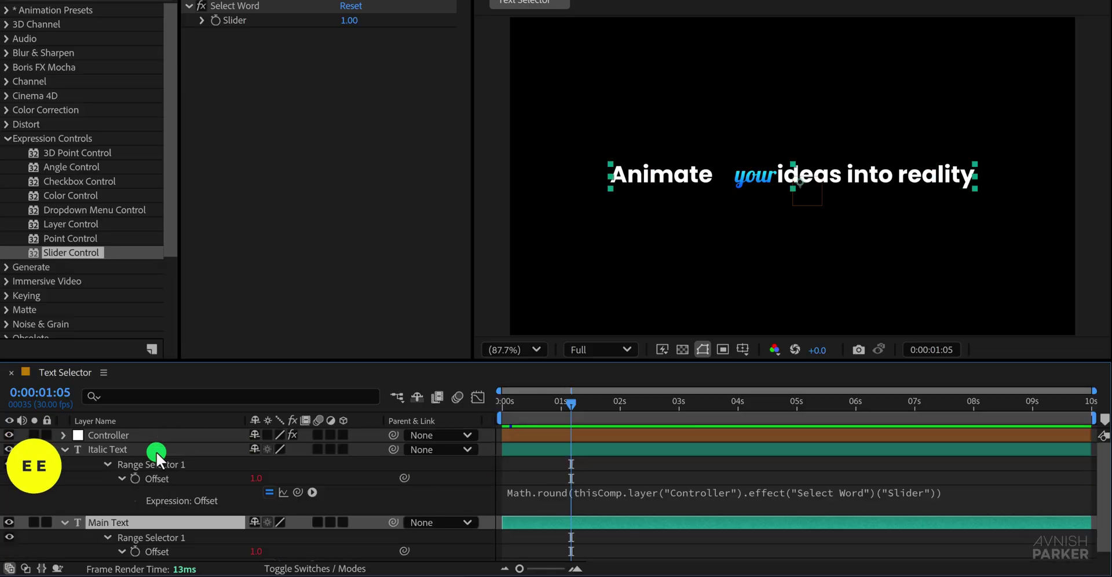
scroll(477, 482, down, 1)
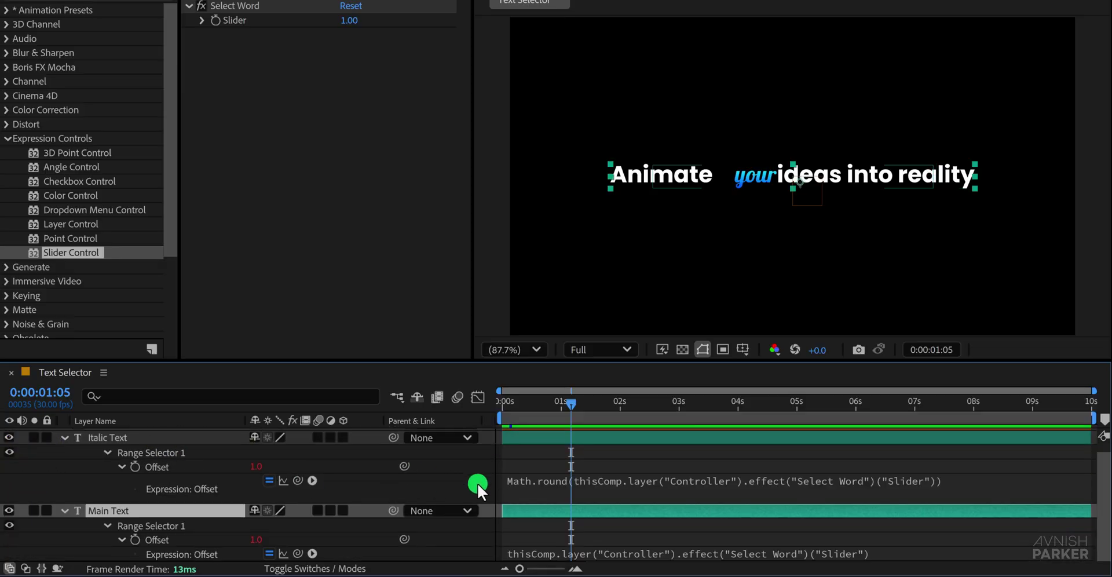
click(544, 550)
right_click(547, 549)
click(578, 496)
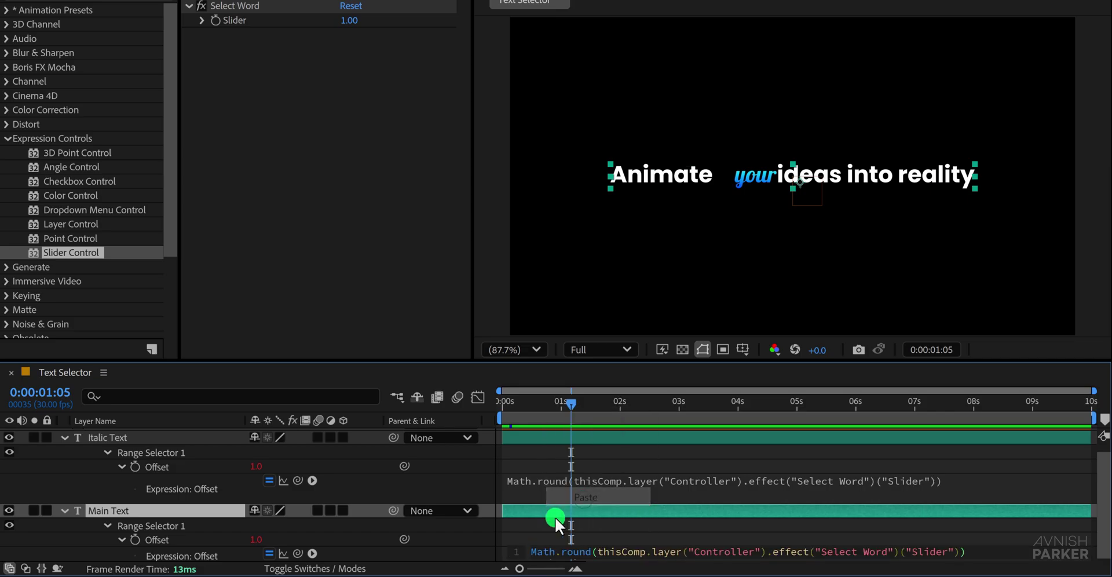
click(459, 543)
Scrub and play back the timeline to check the word selection animation
mouse_move(570, 404)
mouse_down()
mouse_move(553, 447)
mouse_move(533, 405)
mouse_move(505, 407)
mouse_move(559, 408)
mouse_up()
key(space)
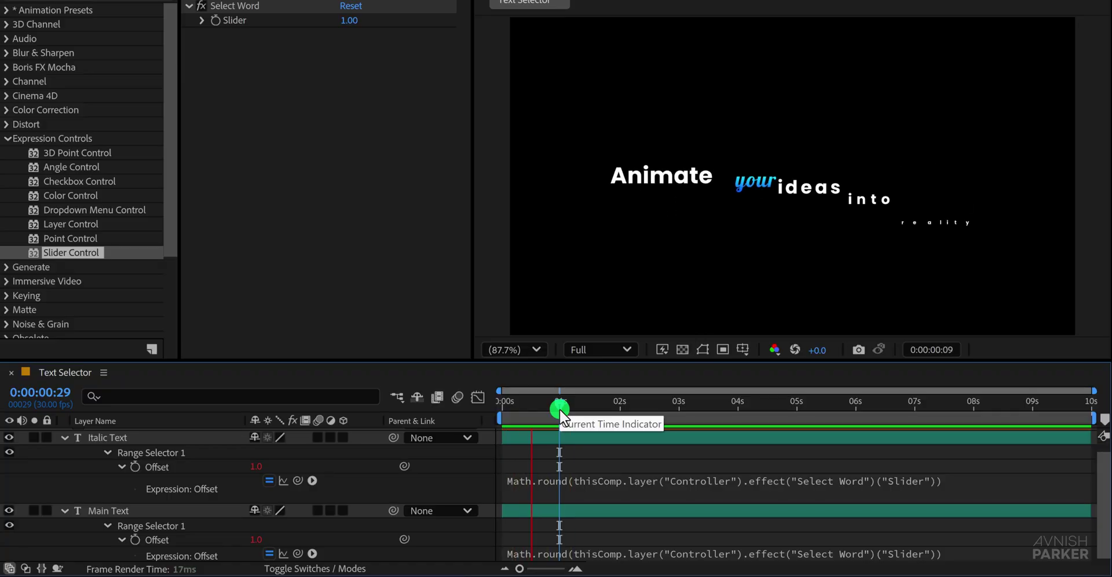
key(space)
mouse_move(566, 400)
mouse_down()
mouse_move(541, 405)
mouse_move(552, 409)
mouse_up()
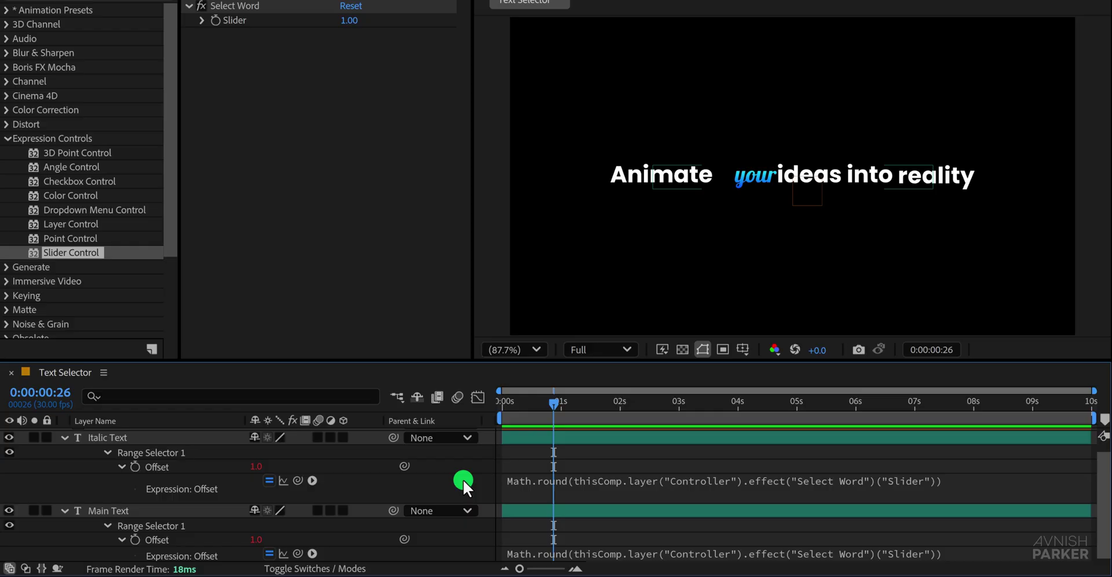
Collapse the layers and add a Slider Control named Position X to Controller
key(m)
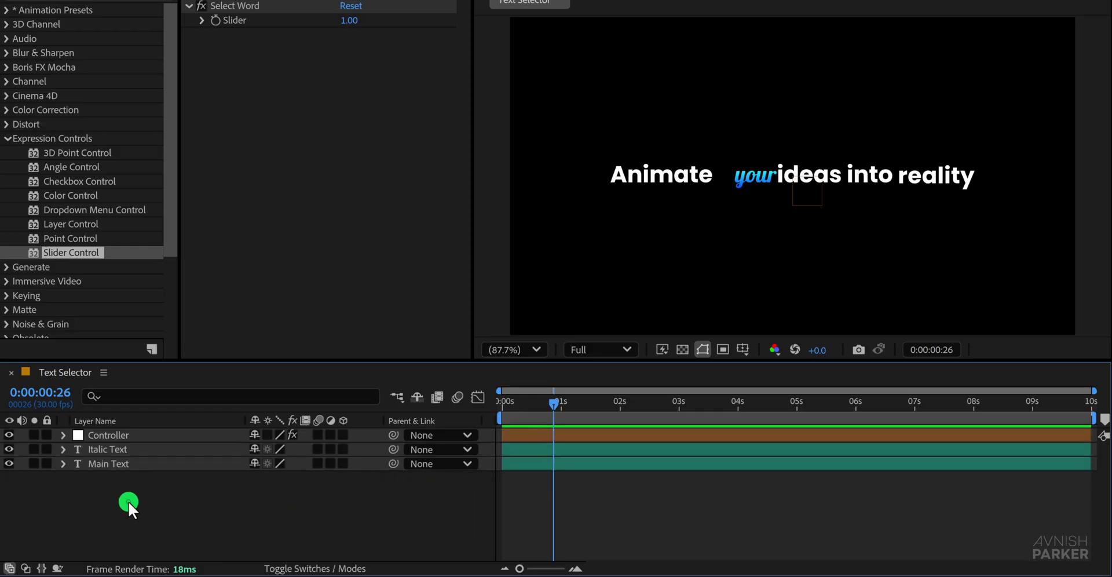
drag(69, 255, 280, 148)
key(Return)
text(Position X)
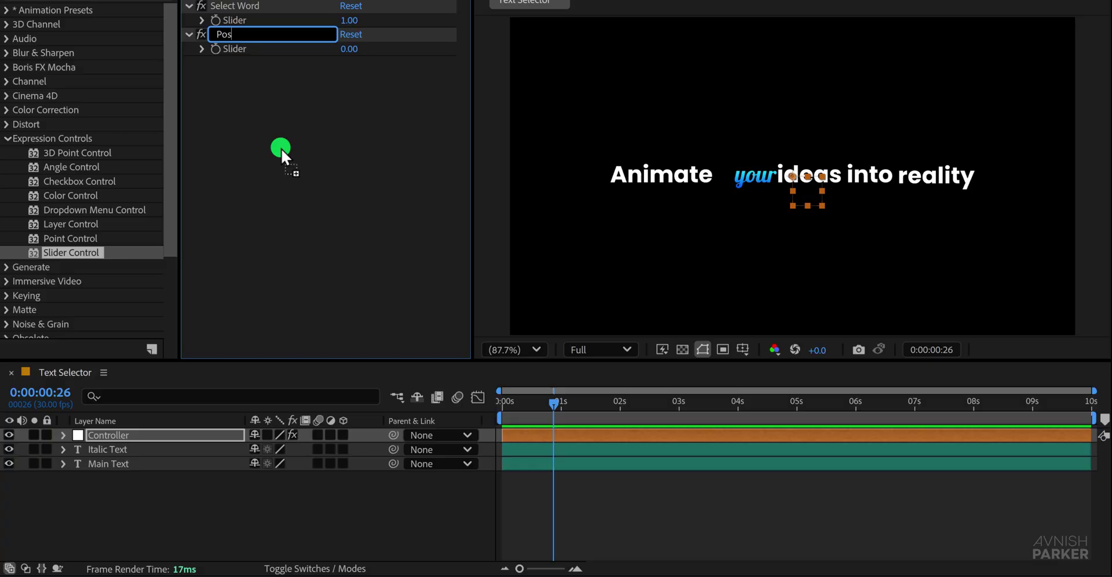
key(Return)
Duplicate the Position X slider as Position Y, then select the Italic Text layer
key(ctrl+d)
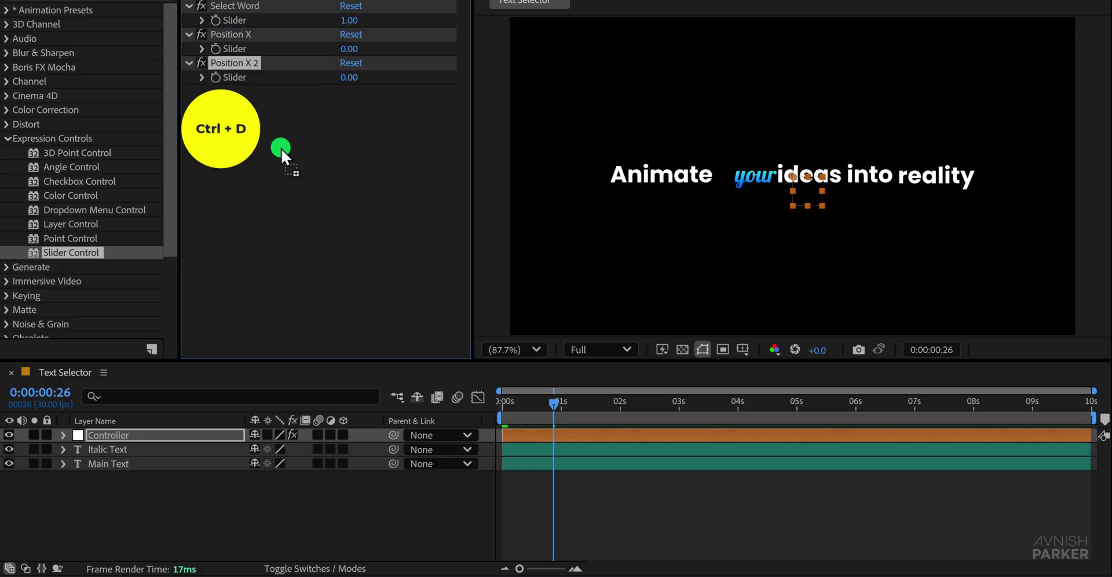
key(Return)
text(Position Y)
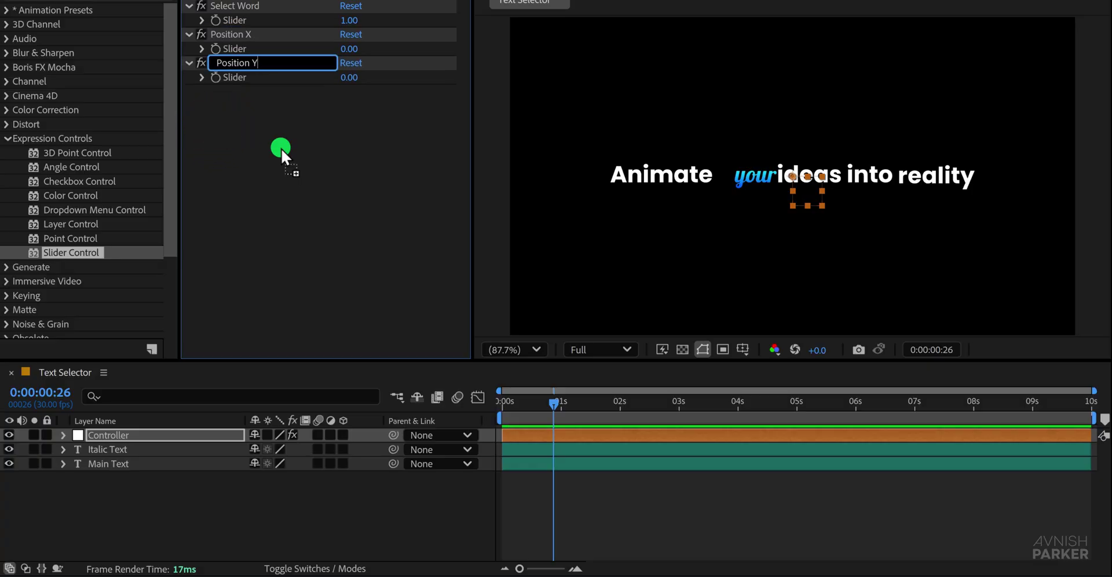
key(Return)
click(280, 148)
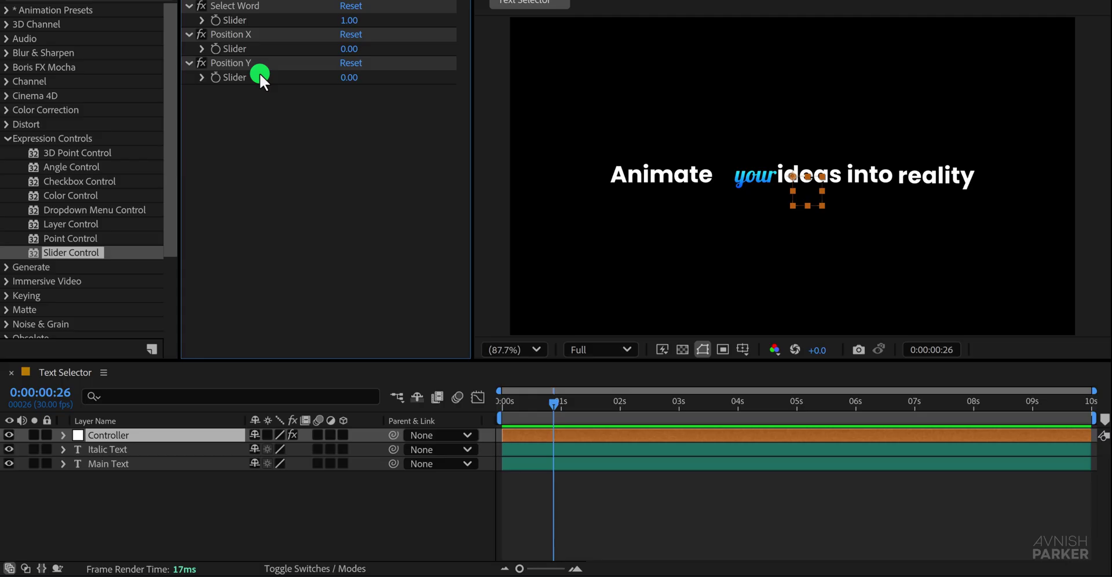
click(115, 465)
click(98, 451)
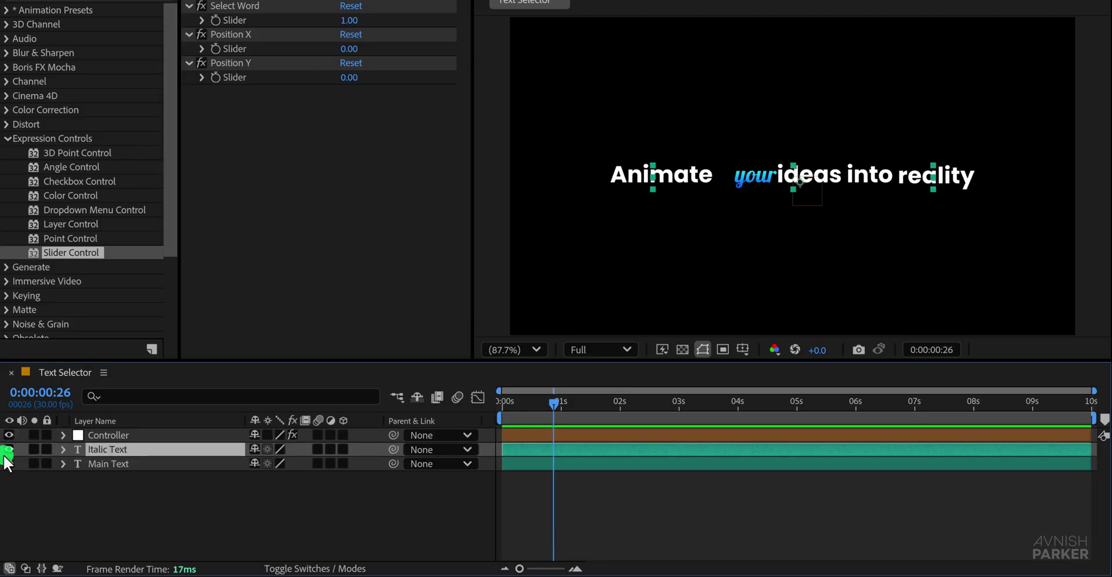
Separate the Italic Text layer's Position into X and Y dimensions
click(8, 447)
click(8, 447)
click(92, 449)
key(p)
click(137, 464)
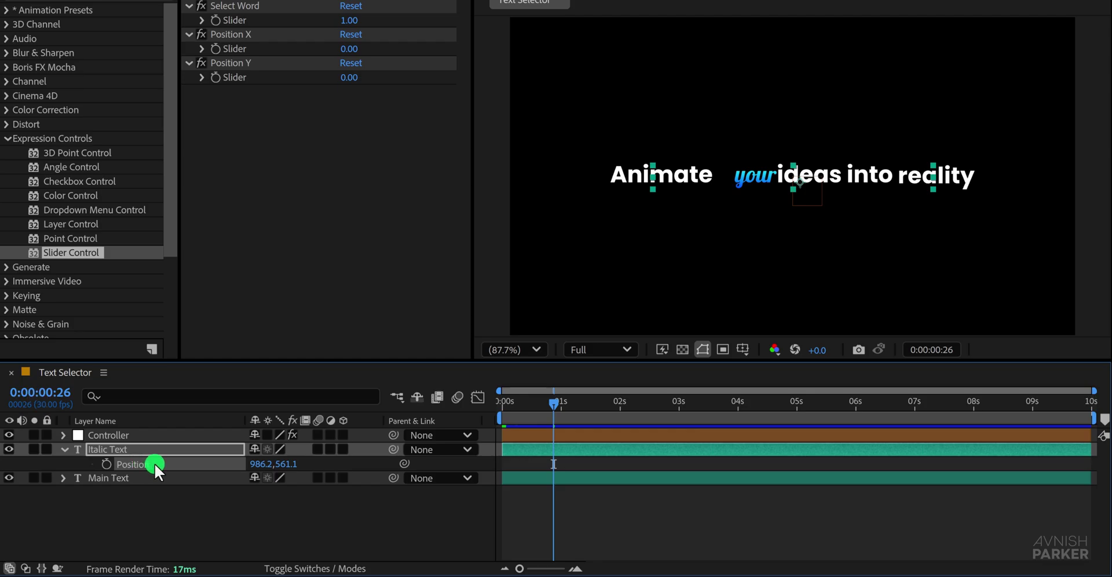
right_click(154, 463)
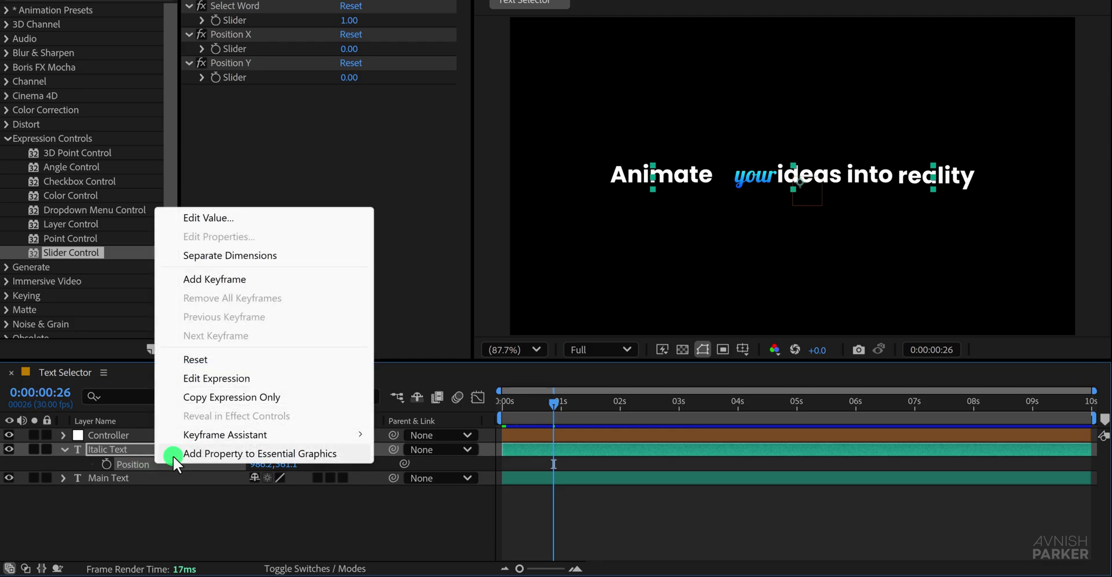
click(283, 265)
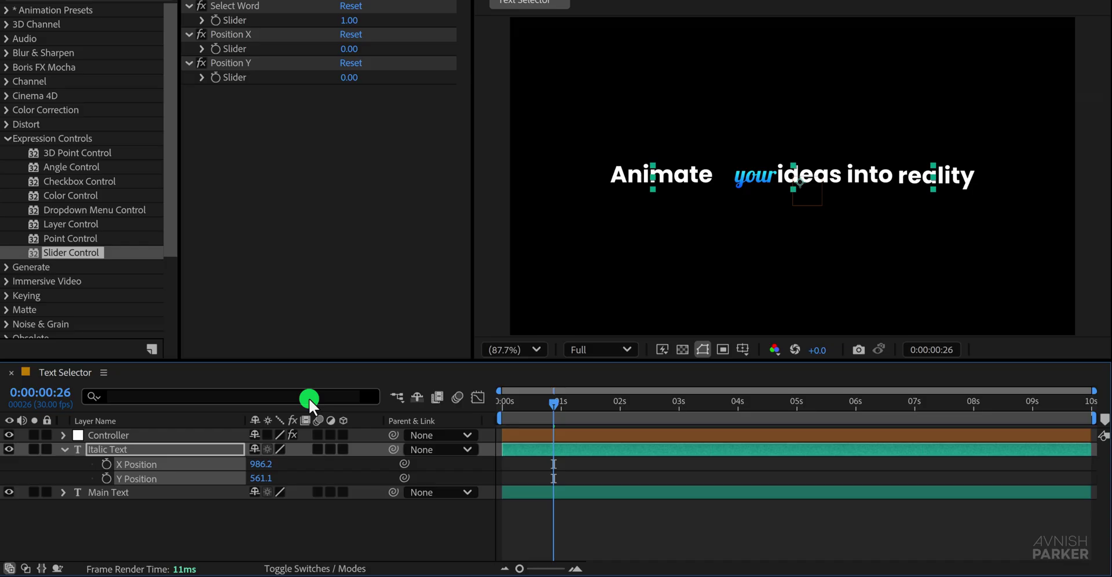
click(310, 464)
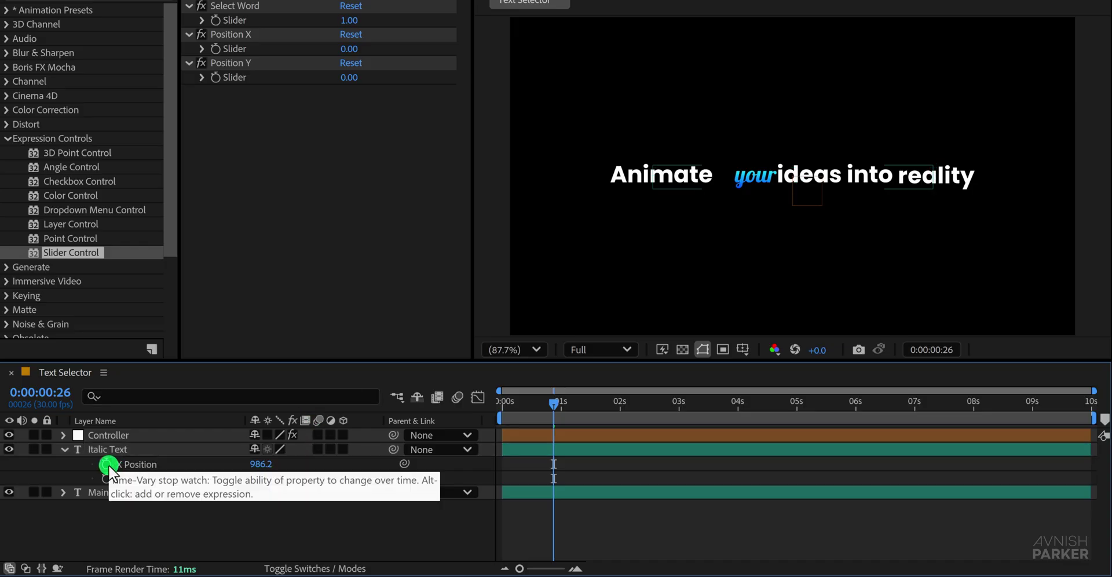
Link X/Y Position to the Position sliders, set them to 947 and 558, and add another slider
drag(411, 464, 243, 51)
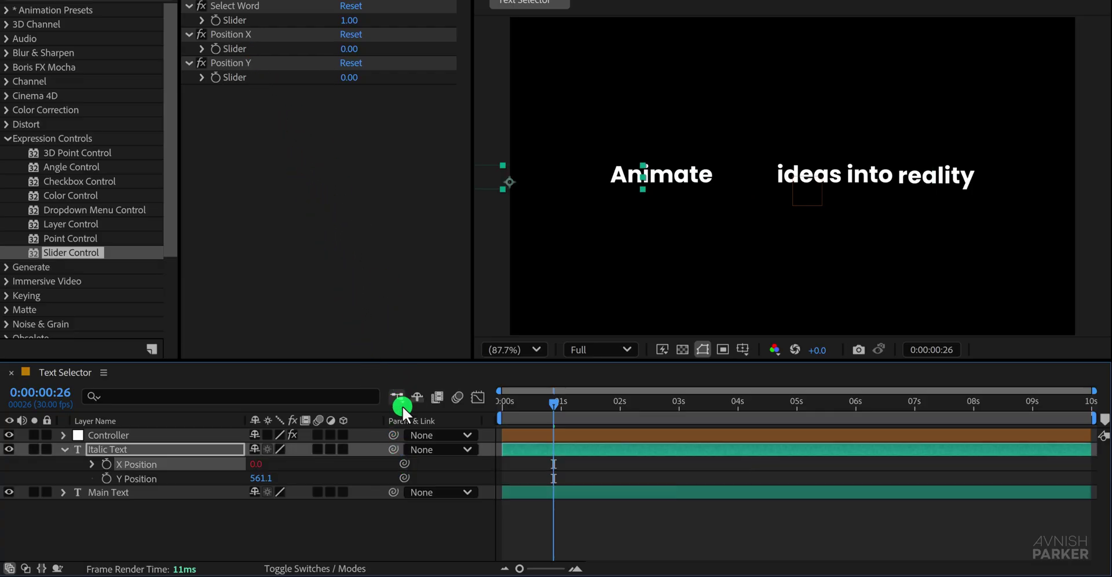
drag(401, 480, 244, 77)
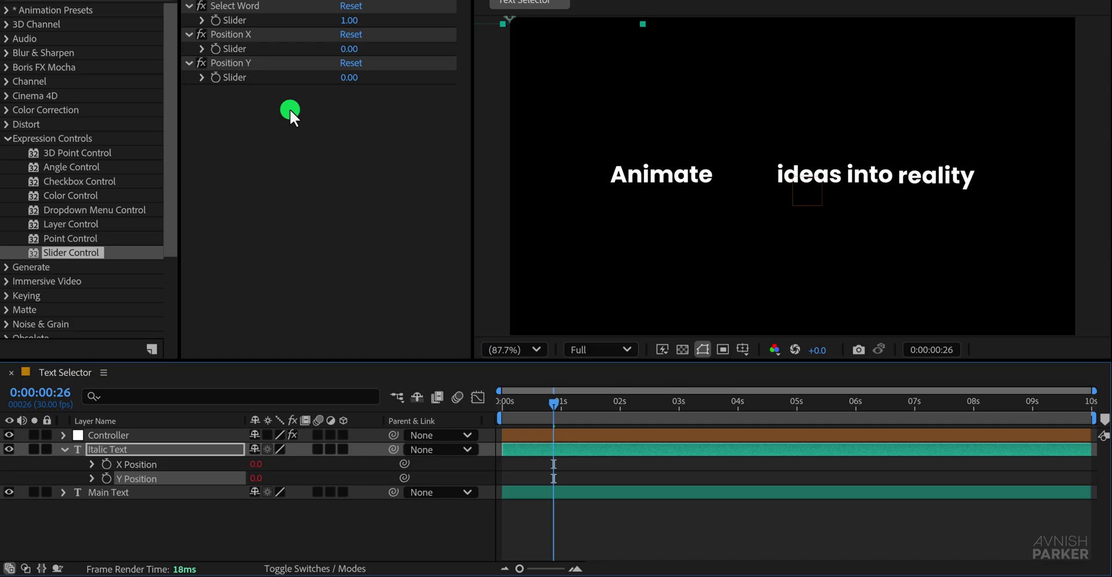
drag(349, 49, 425, 60)
drag(347, 77, 348, 104)
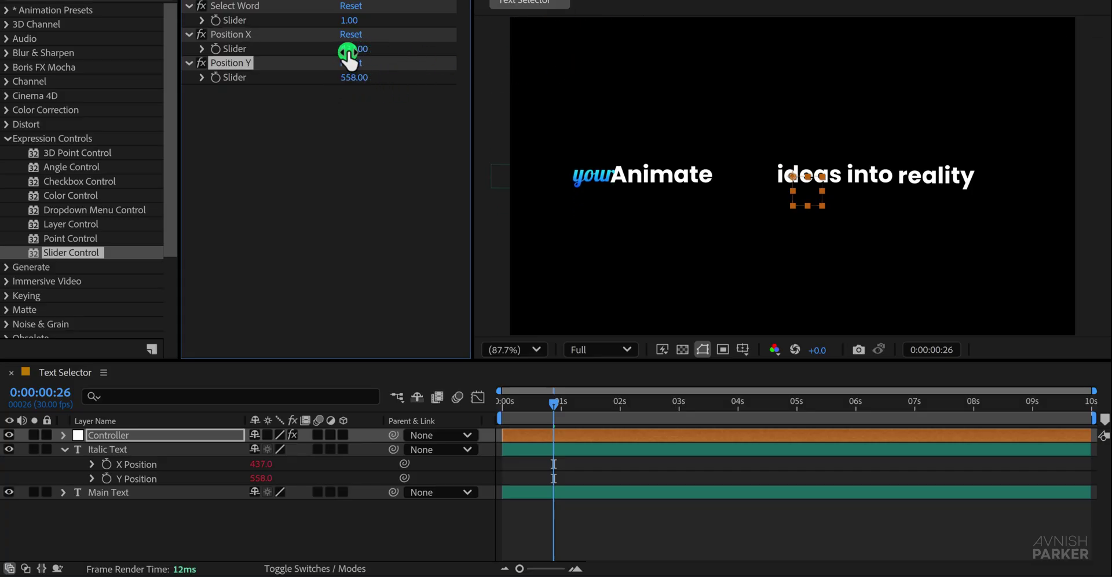
drag(348, 46, 399, 56)
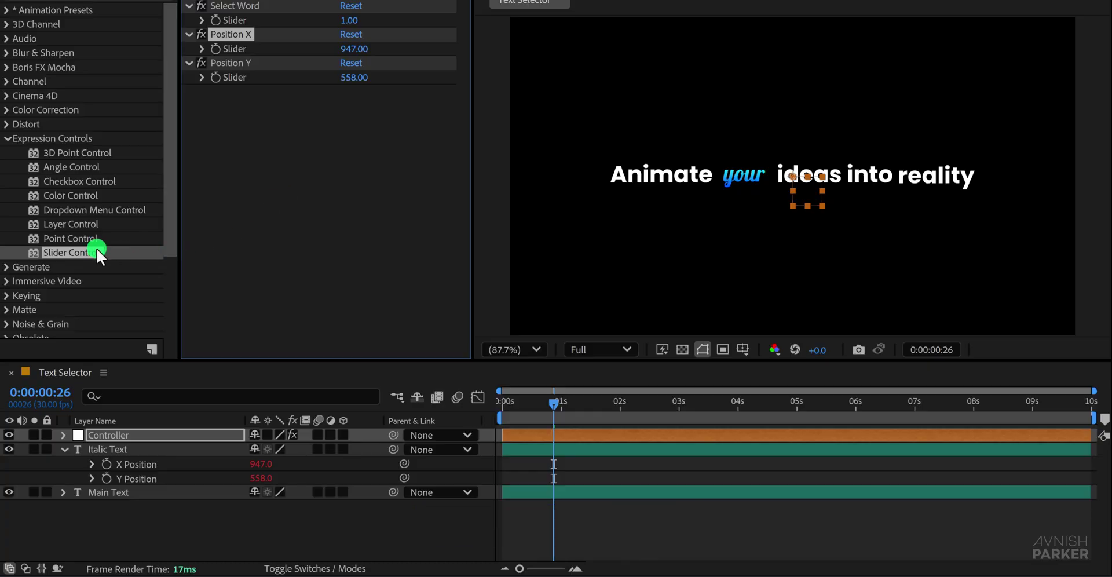
drag(96, 252, 274, 205)
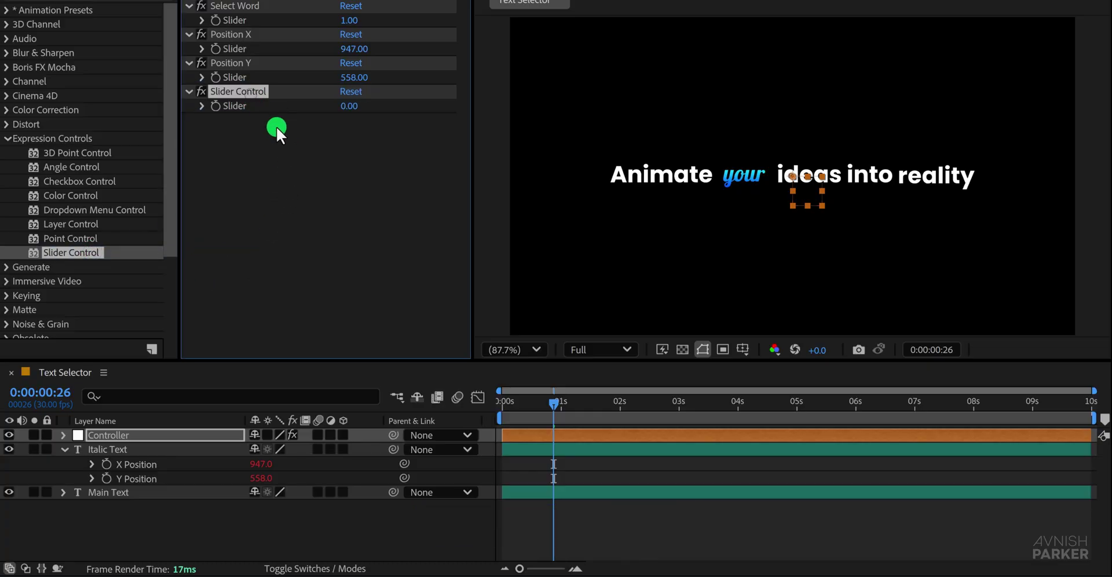
Rename the new slider to Scale and link Italic Text's scale to it
key(Return)
text(Scale)
key(Return)
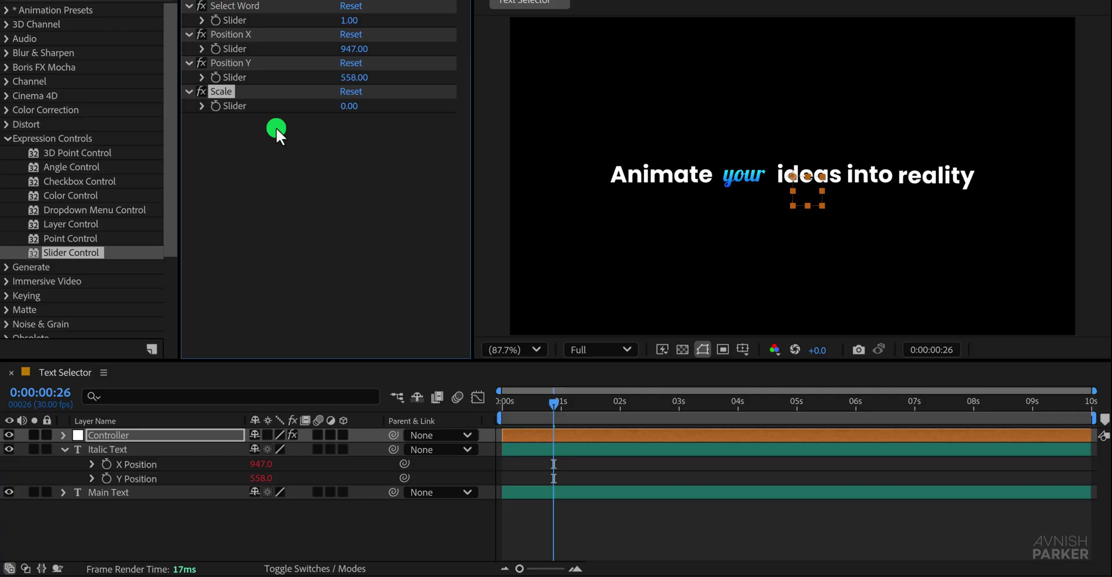
click(125, 448)
key(s)
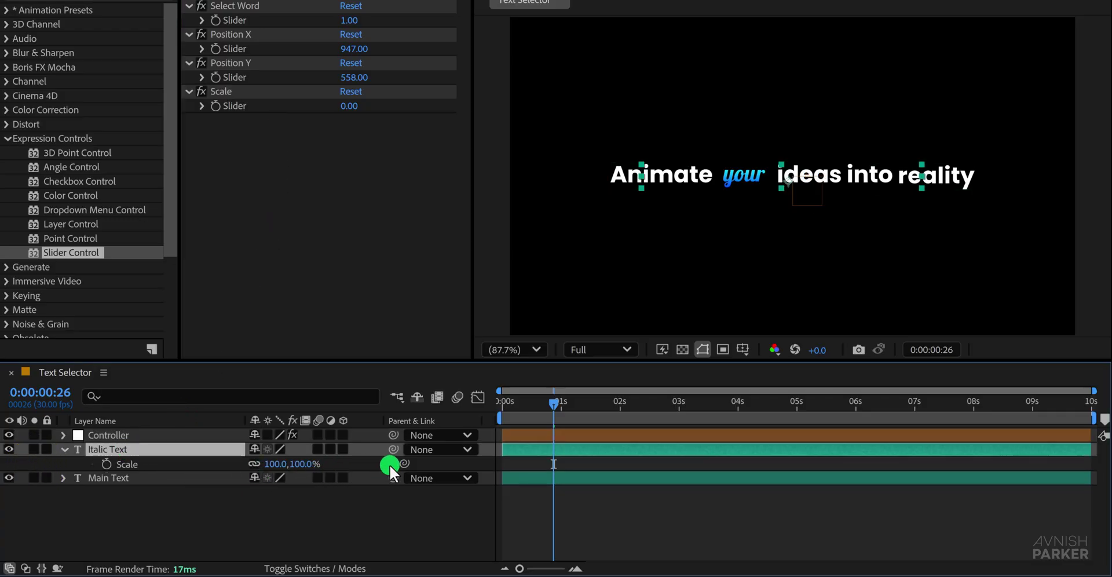
drag(402, 463, 241, 106)
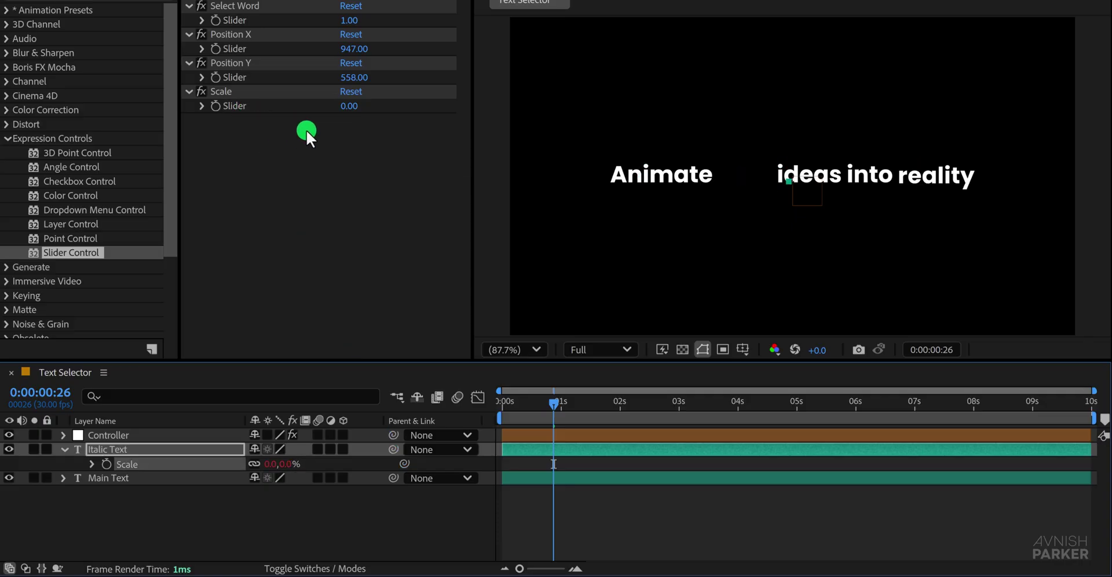
Set Scale to 117 and Position X to 976, then preview the animation
click(350, 106)
text(100)
key(Return)
drag(353, 106, 373, 107)
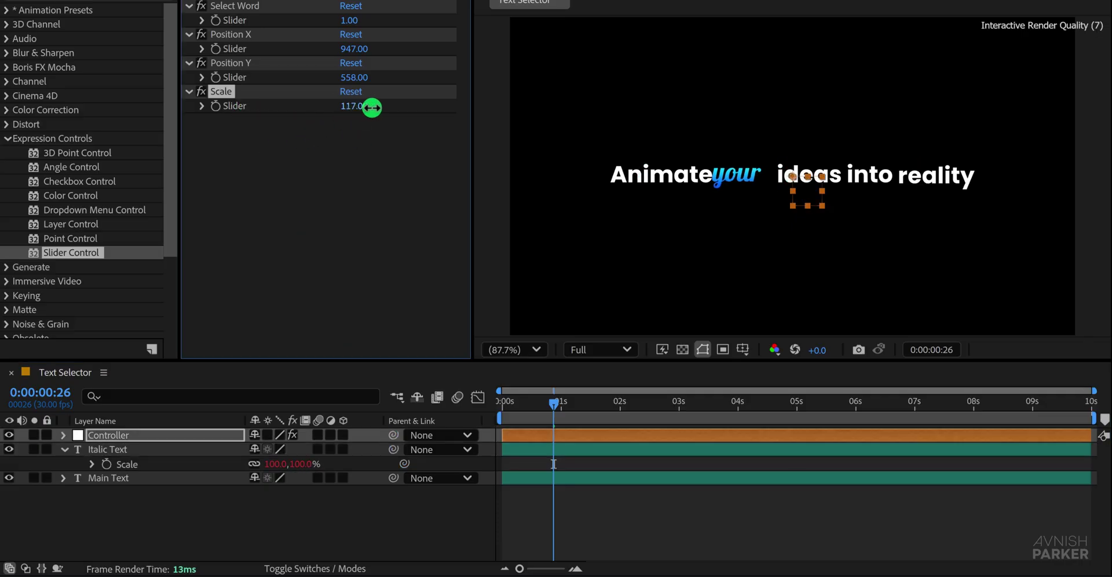
drag(355, 50, 355, 77)
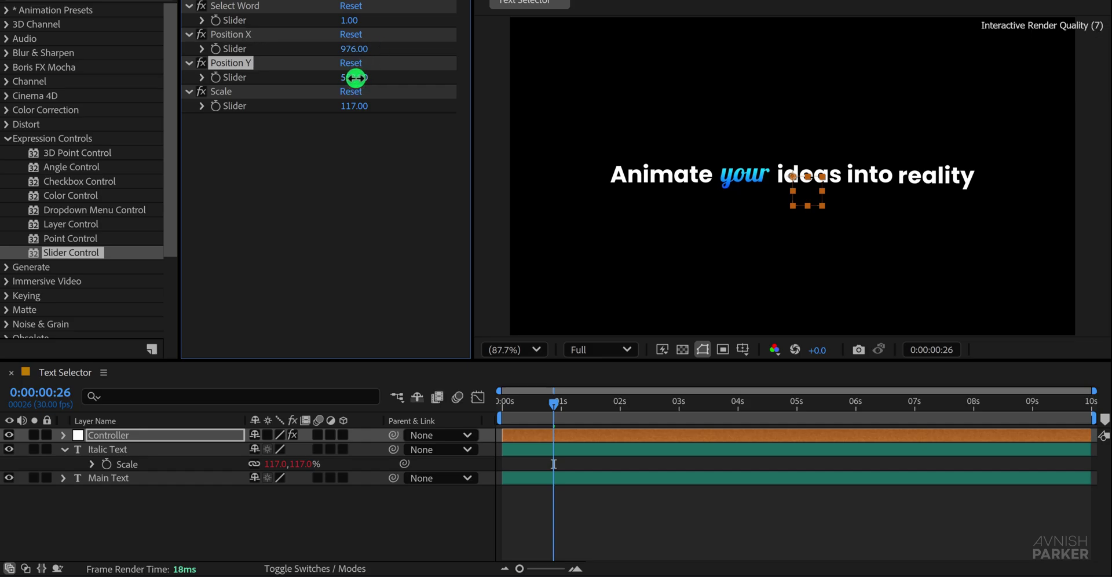
click(434, 517)
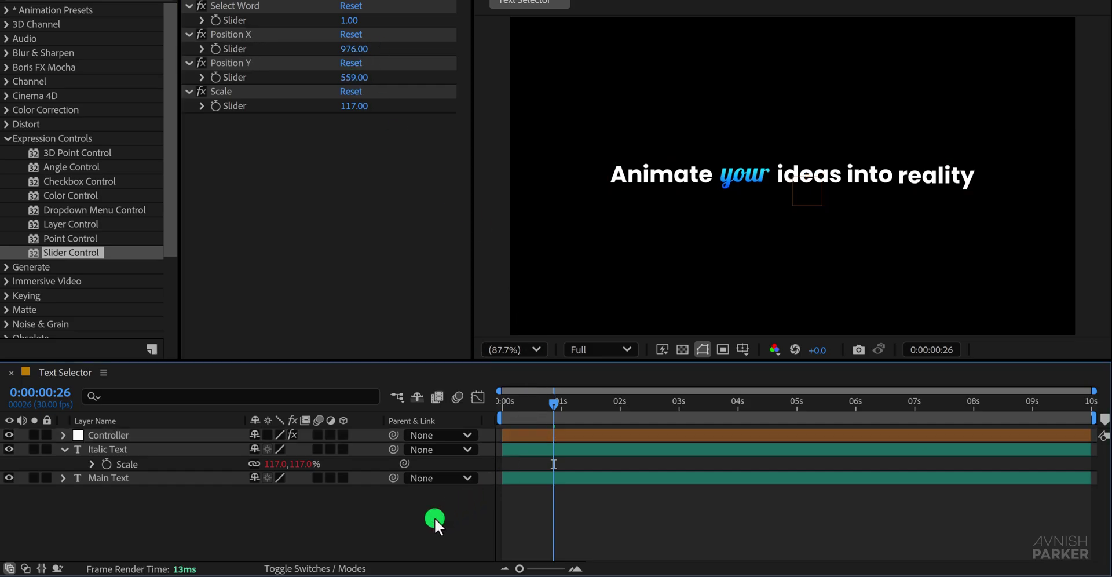
key(space)
key(space)
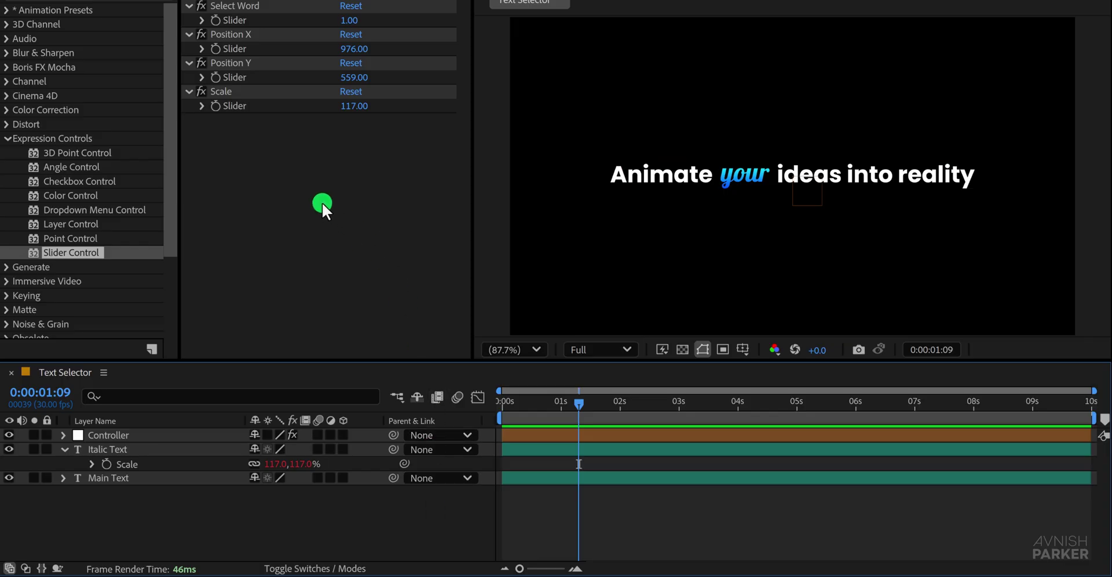
Raise Select Word to 3 so 'into' becomes the styled word
click(350, 20)
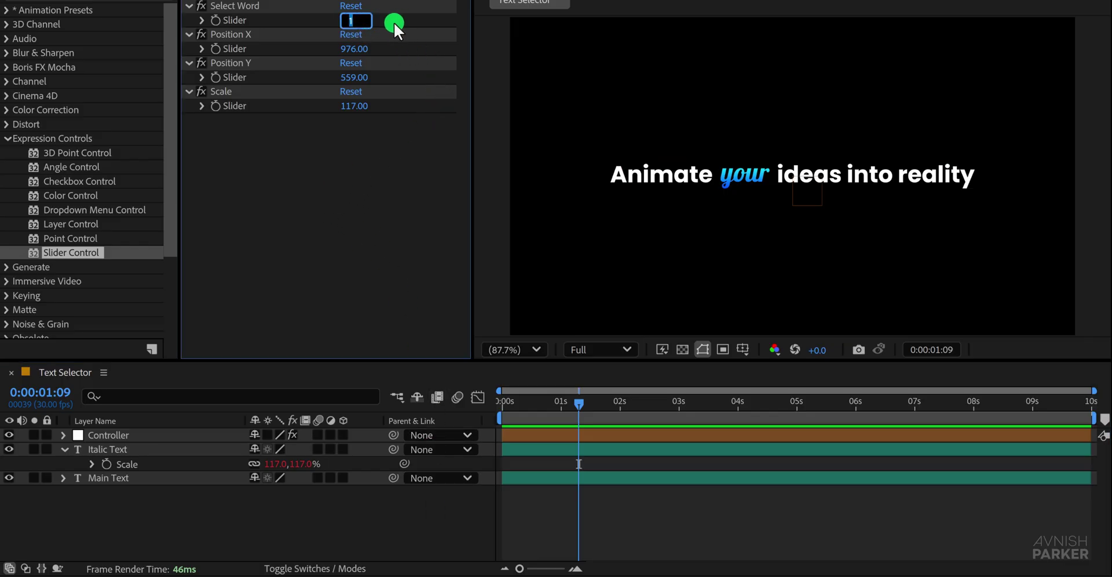
key(Up)
key(Up)
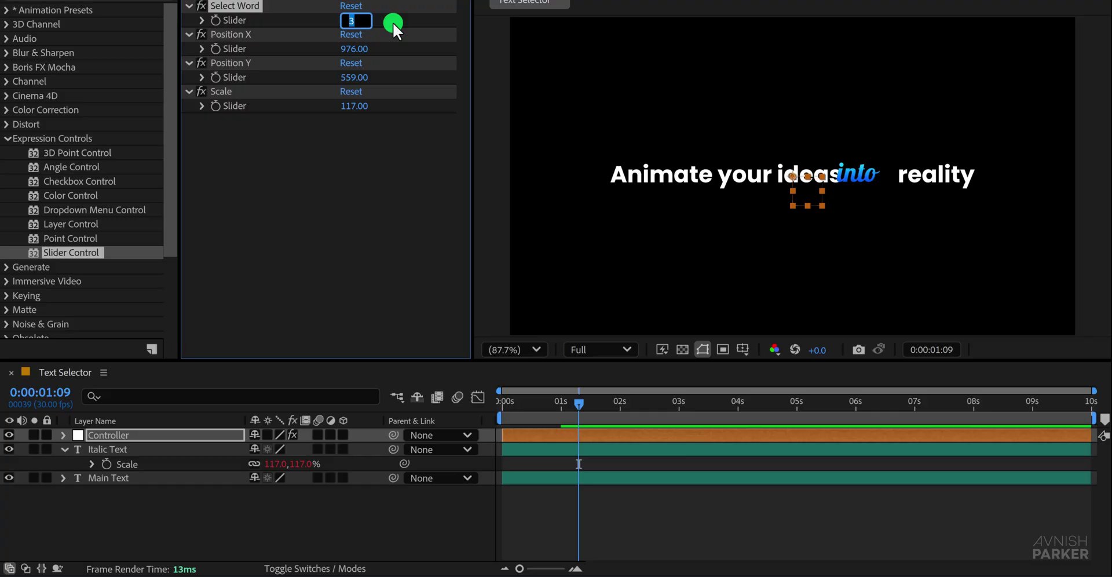
click(307, 139)
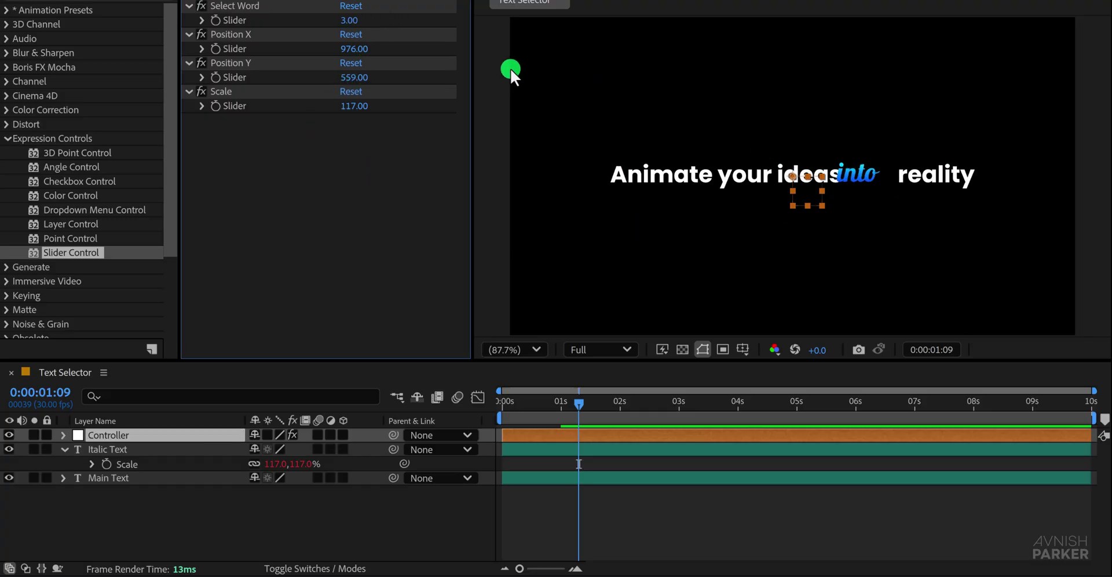
Move 'into' to Position X 1016 and add another Slider Control to the Controller
drag(344, 51, 376, 48)
click(332, 172)
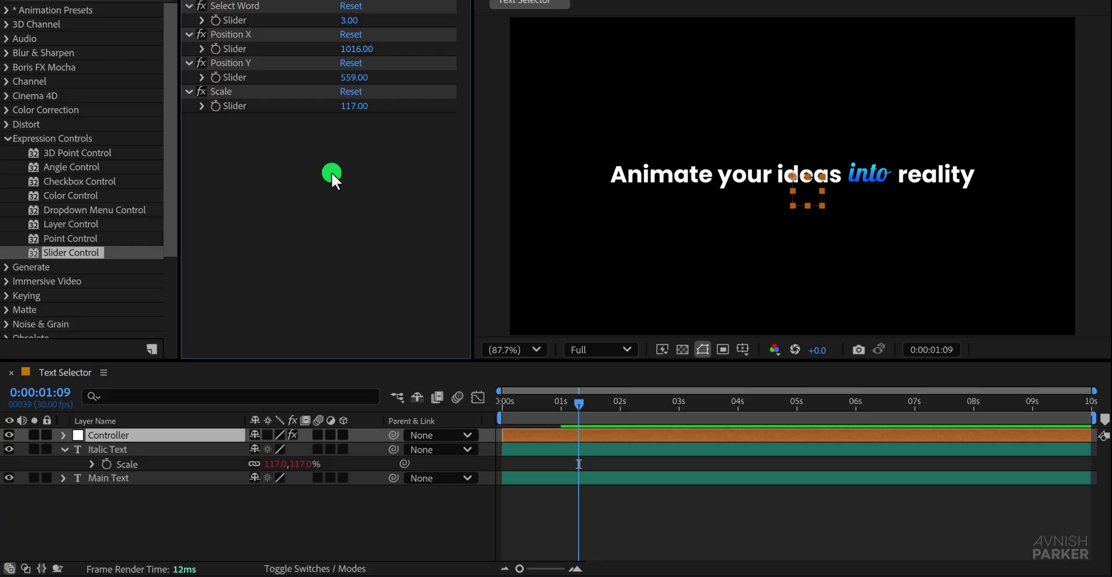
click(177, 502)
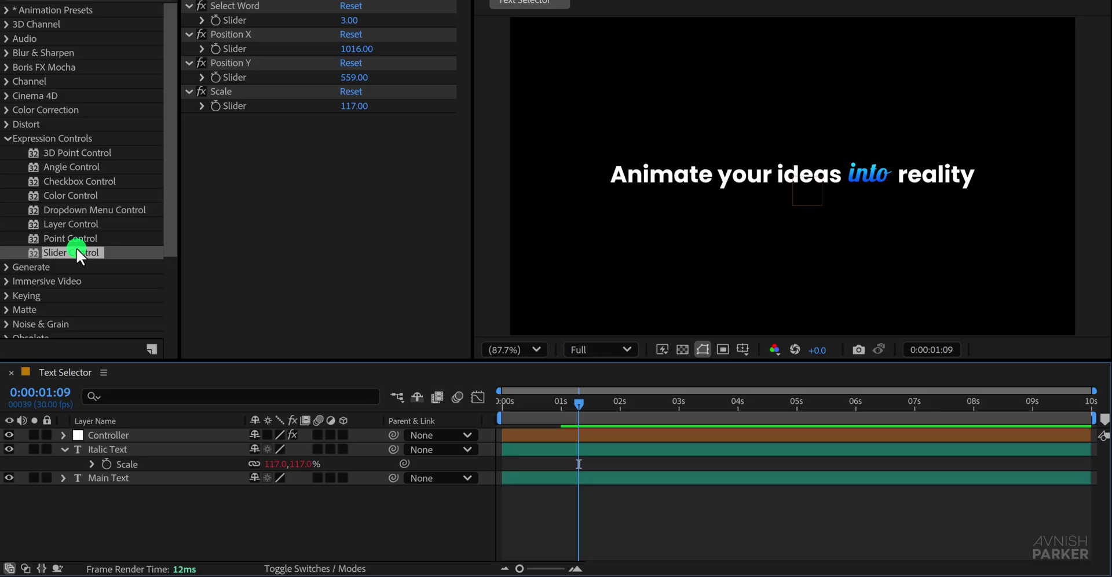
drag(73, 254, 273, 176)
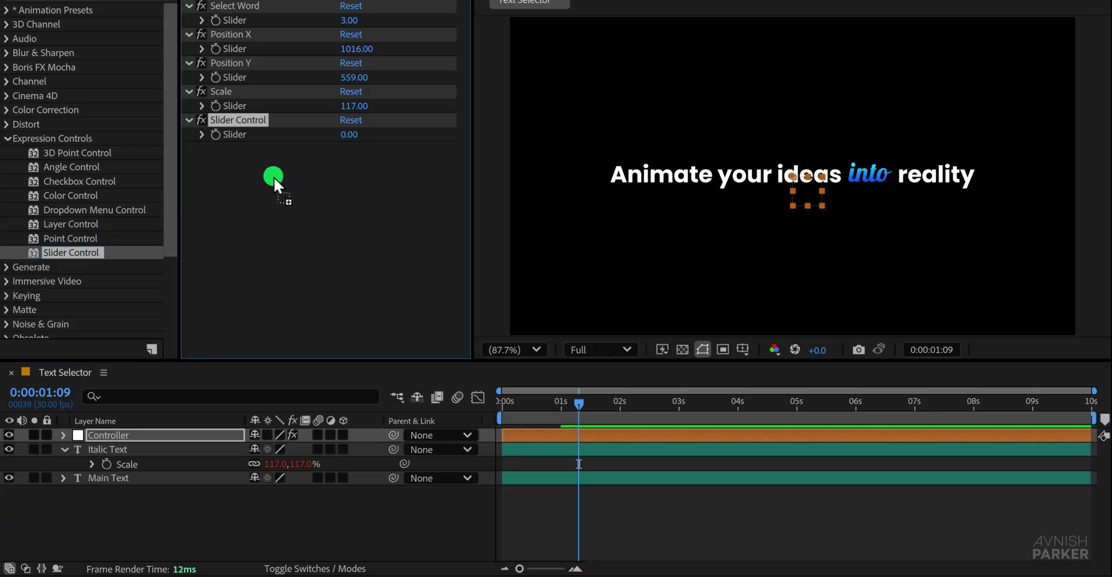
Rename the new slider to 'Spacing'
key(Return)
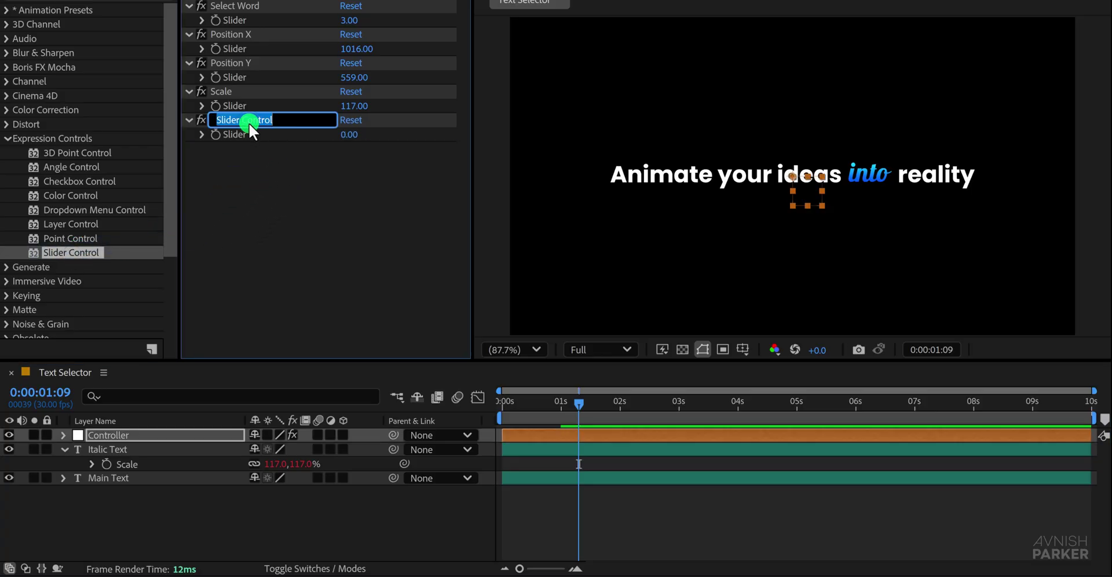
text(Spacing)
key(Return)
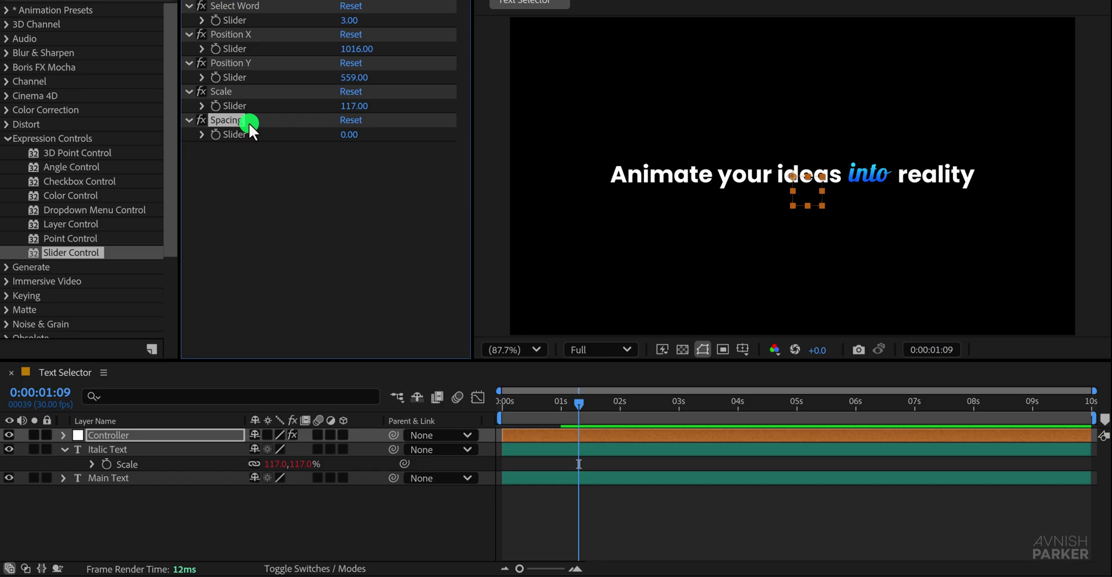
Add a Tracking property to the Main Text layer's Selector animator
click(96, 449)
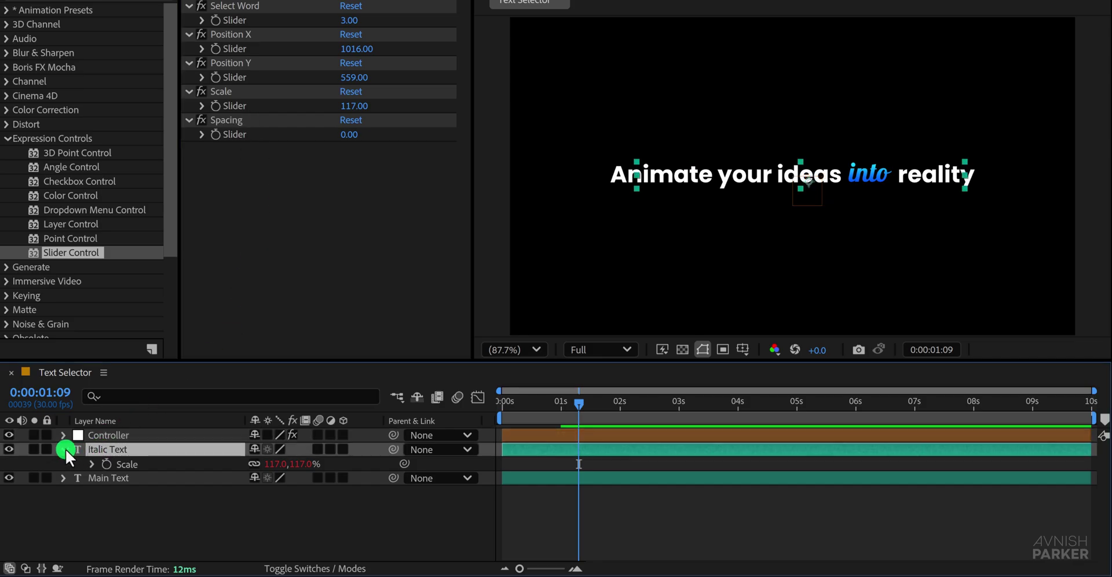
click(65, 449)
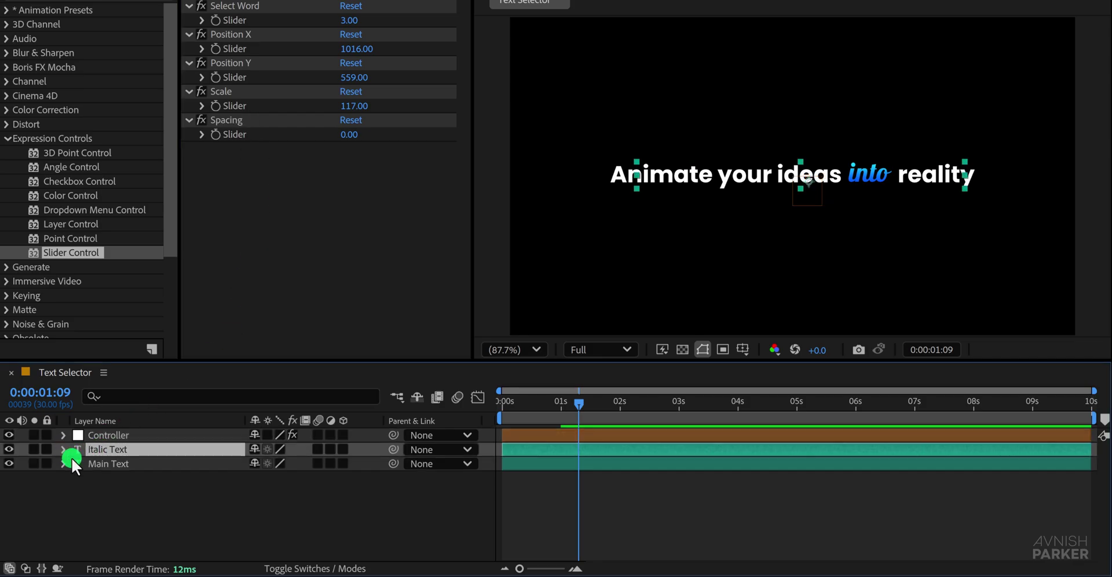
click(101, 464)
click(62, 463)
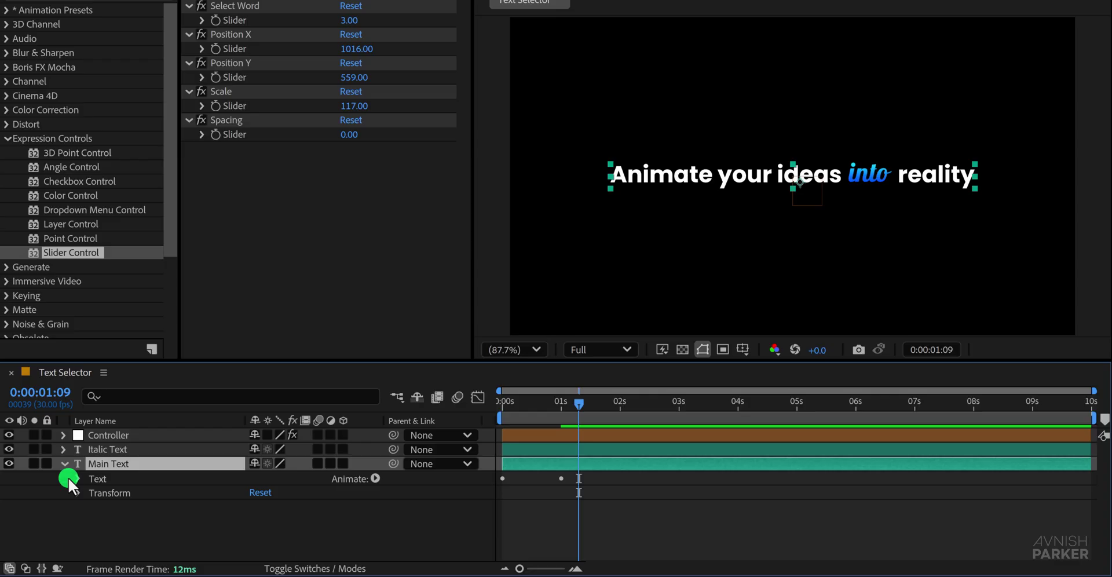
click(78, 478)
scroll(130, 538, down, 1)
click(129, 540)
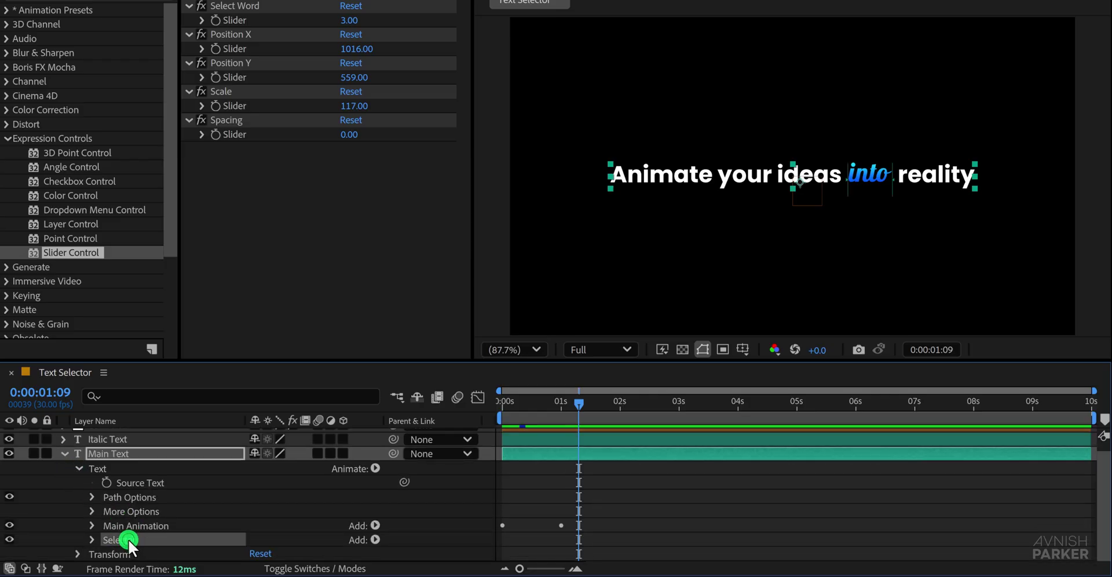
click(365, 543)
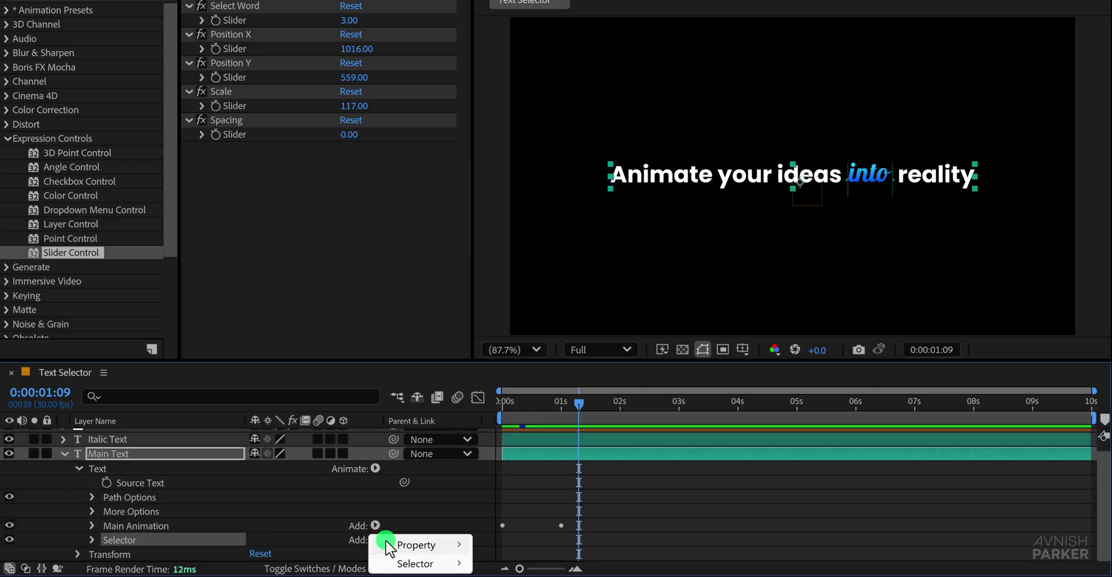
click(441, 545)
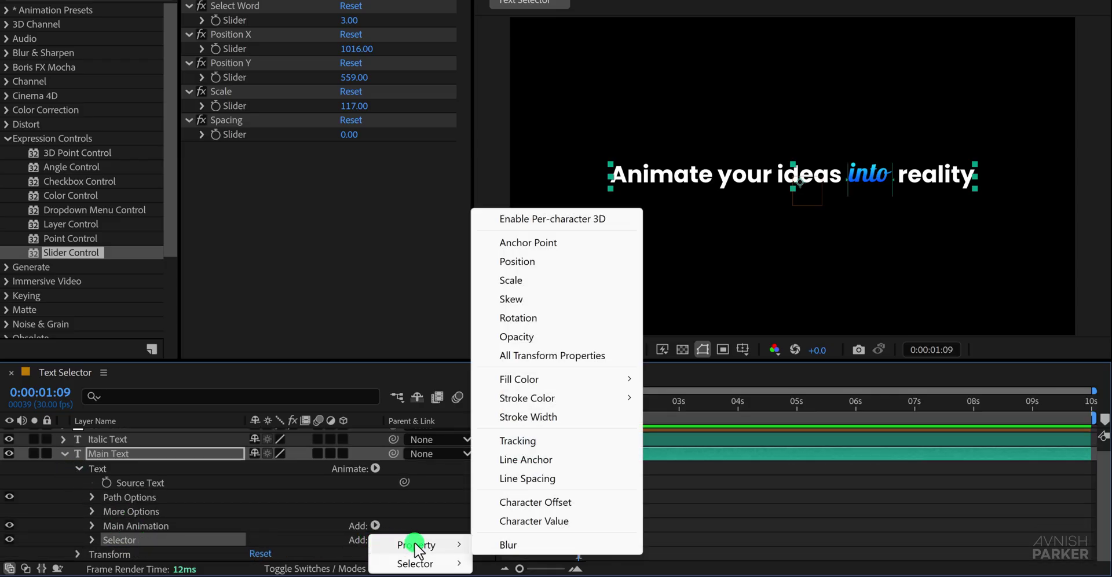
click(551, 441)
Link Tracking Amount to the Spacing slider, set it to -4, and collapse the layers
click(95, 530)
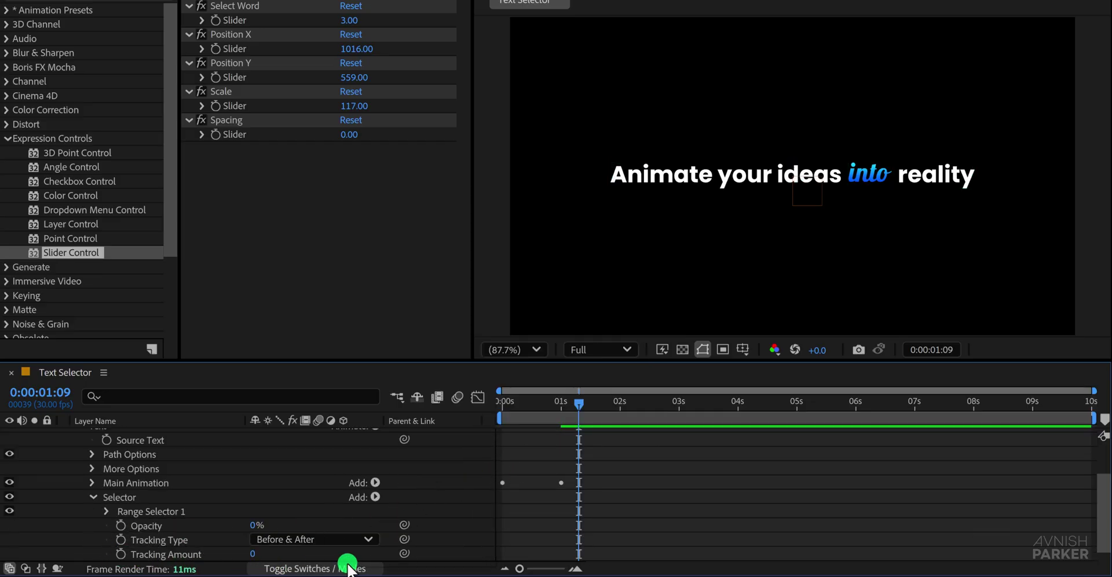
drag(405, 552, 241, 135)
click(283, 171)
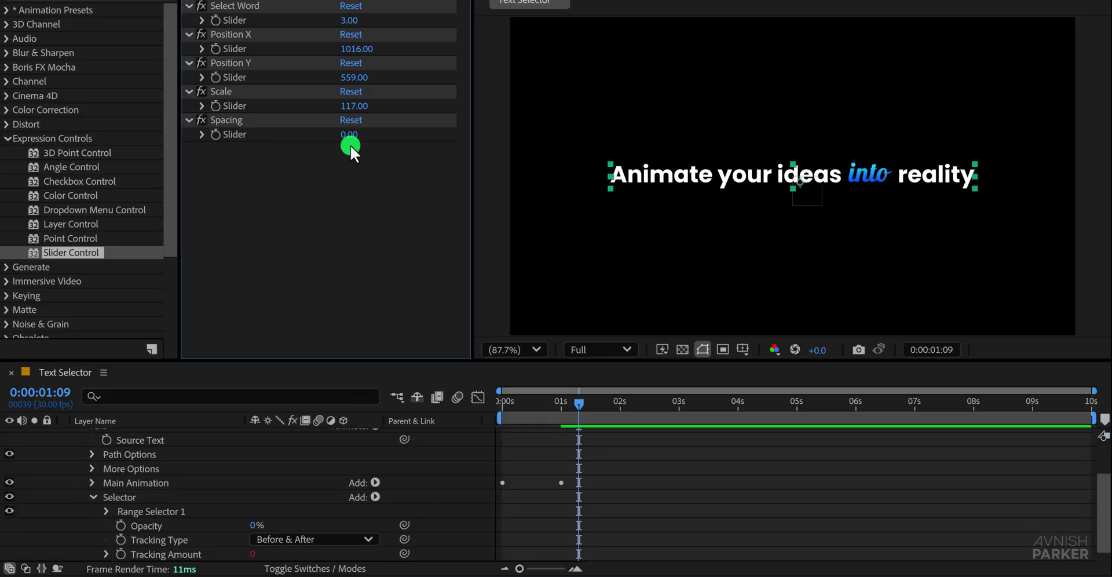
drag(350, 145, 349, 139)
click(178, 496)
key(m)
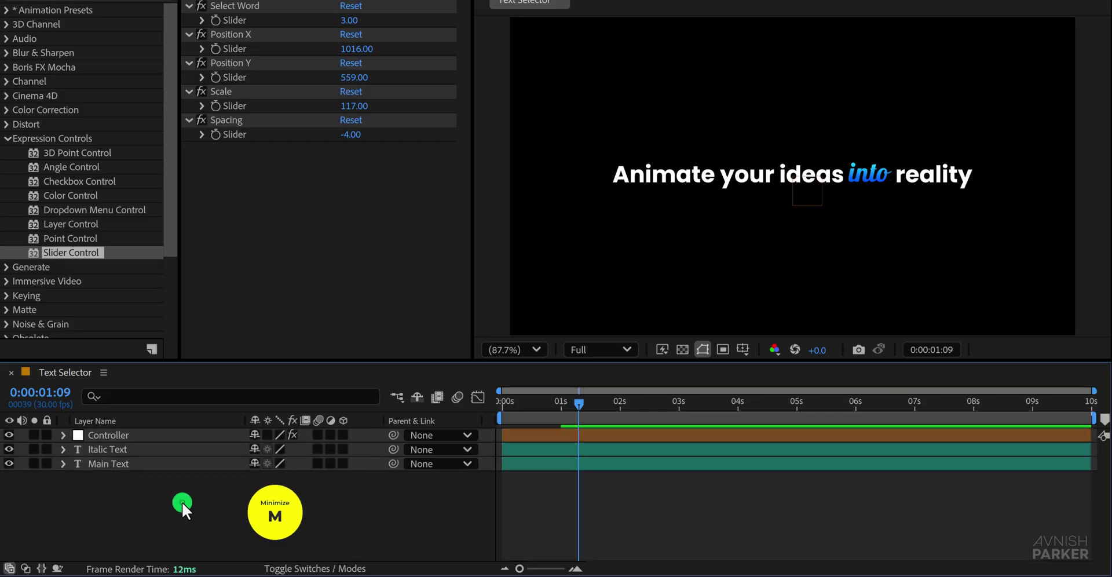
Scrub the Scale, Position X, Spacing and Position Y sliders, with Position Y at 565
drag(354, 106, 389, 108)
drag(365, 50, 310, 62)
drag(350, 136, 364, 135)
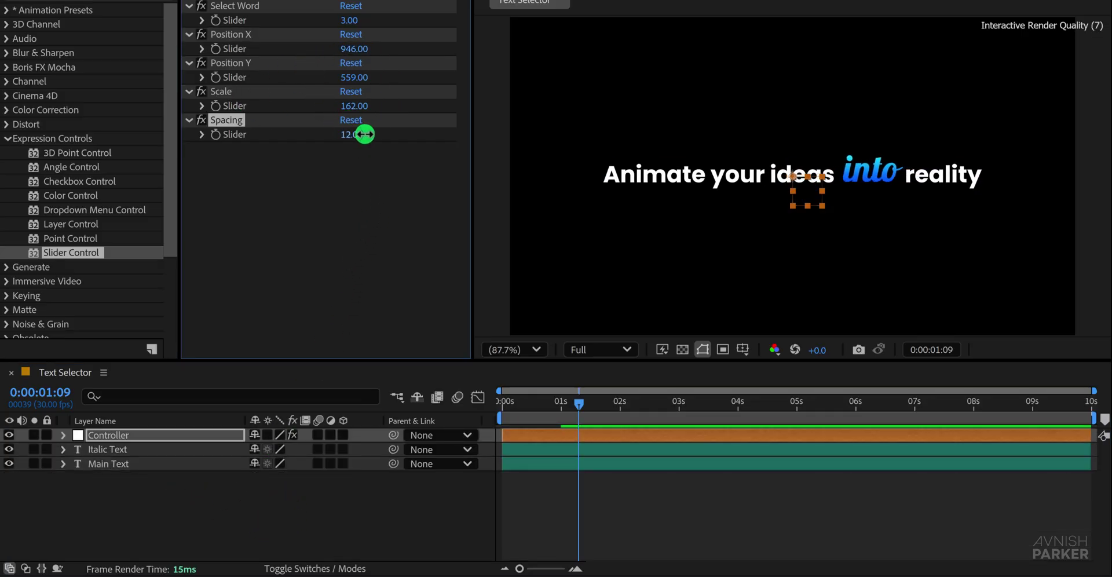
drag(354, 77, 356, 75)
click(444, 501)
Preview the animation from the start
key(space)
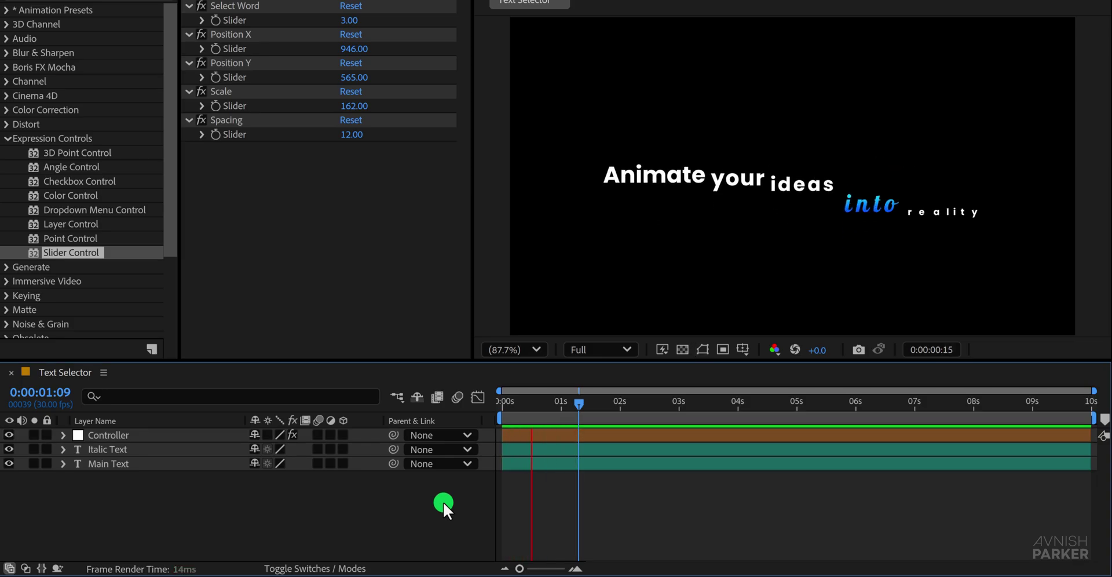
key(space)
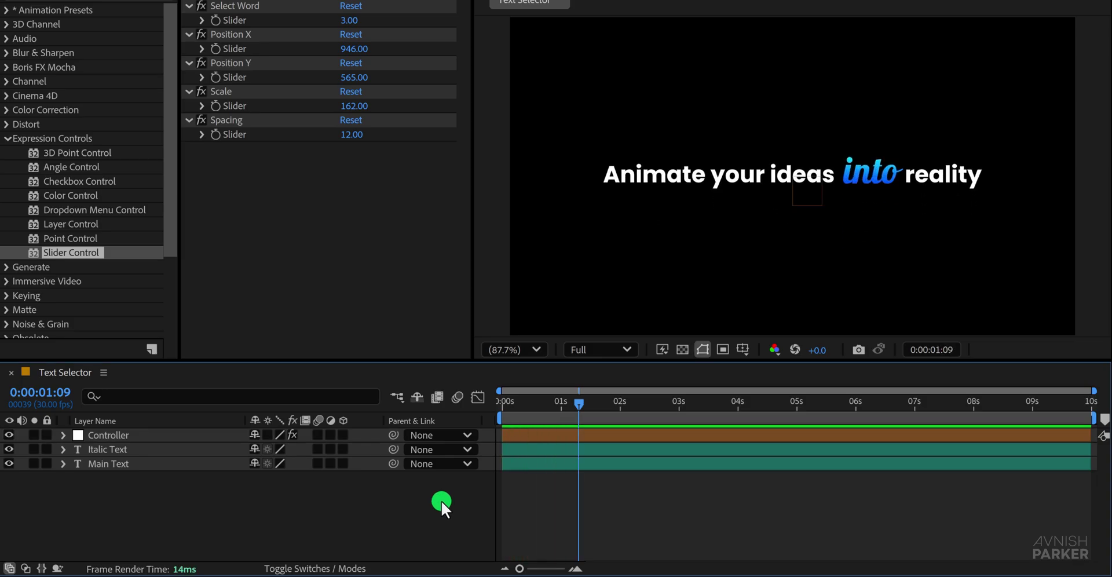
click(117, 434)
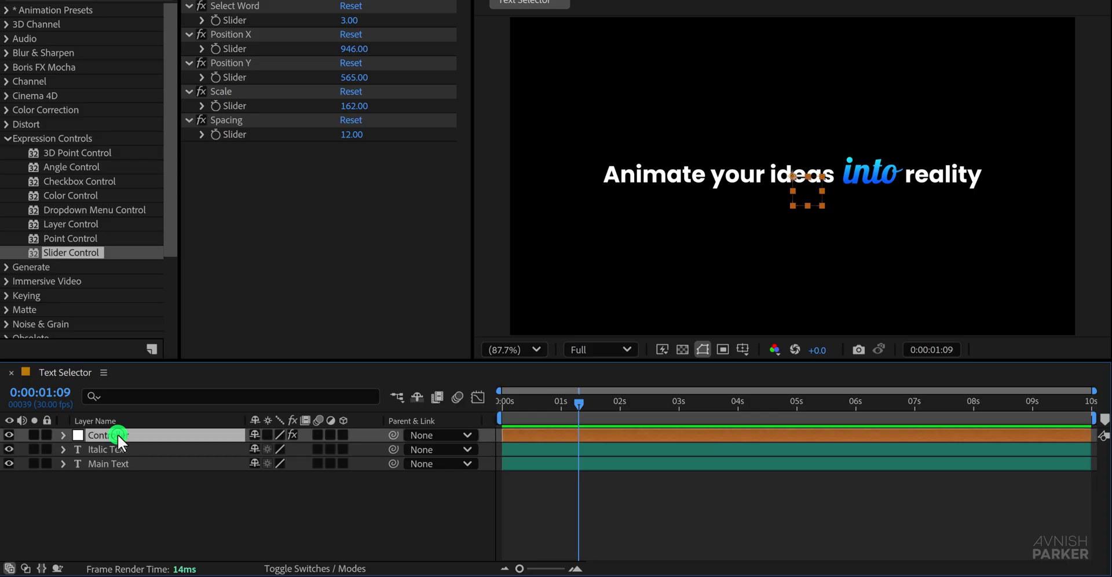
click(248, 519)
End the work area slightly later, preview again, and park the time at 0:00:00:28
key(Page_Down)
key(Page_Down)
key(Page_Down)
key(Page_Down)
key(Page_Down)
key(n)
key(space)
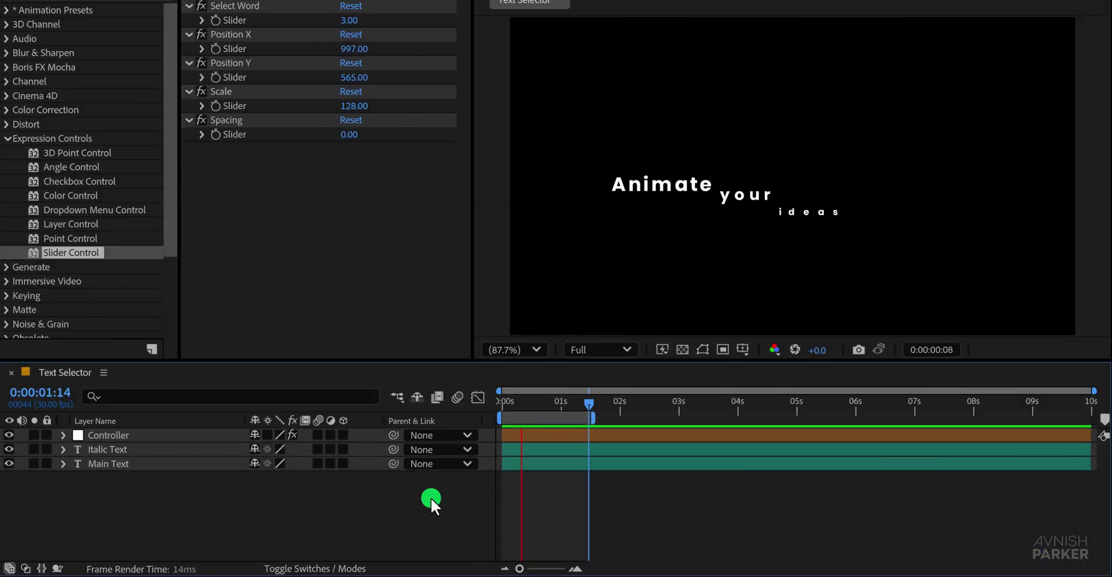
click(558, 435)
mouse_move(556, 405)
mouse_down()
mouse_move(521, 408)
mouse_move(558, 403)
mouse_up()
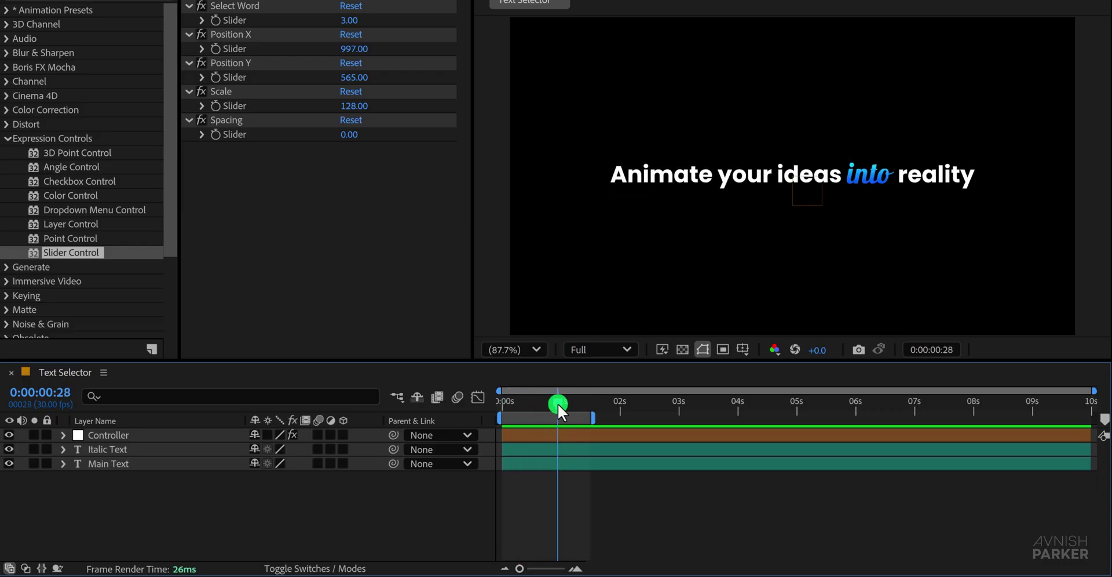
Reveal the Source Text properties of both the Main Text and Italic Text layers
click(95, 465)
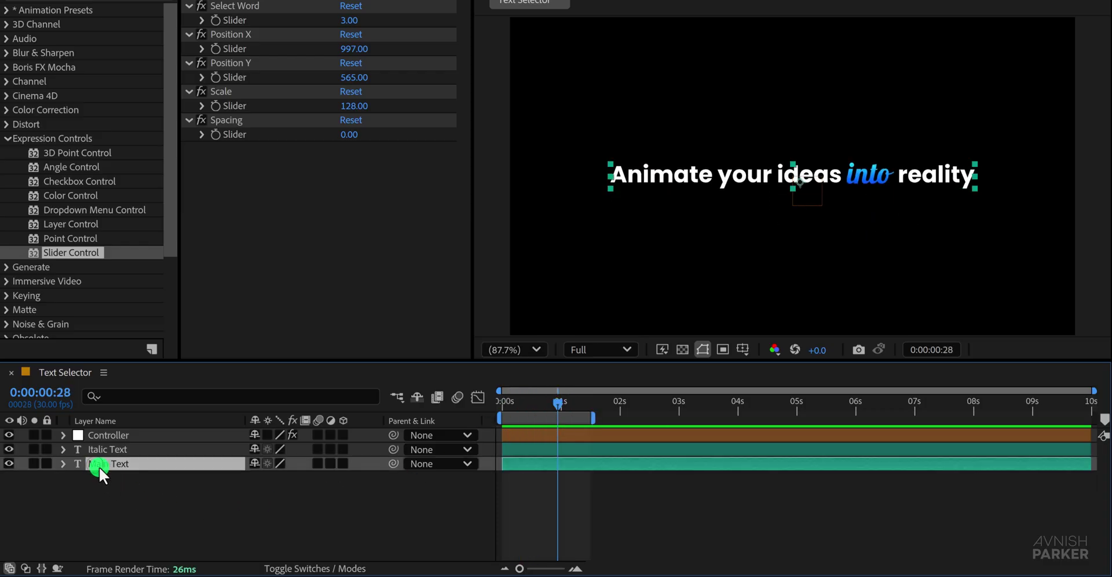
click(64, 464)
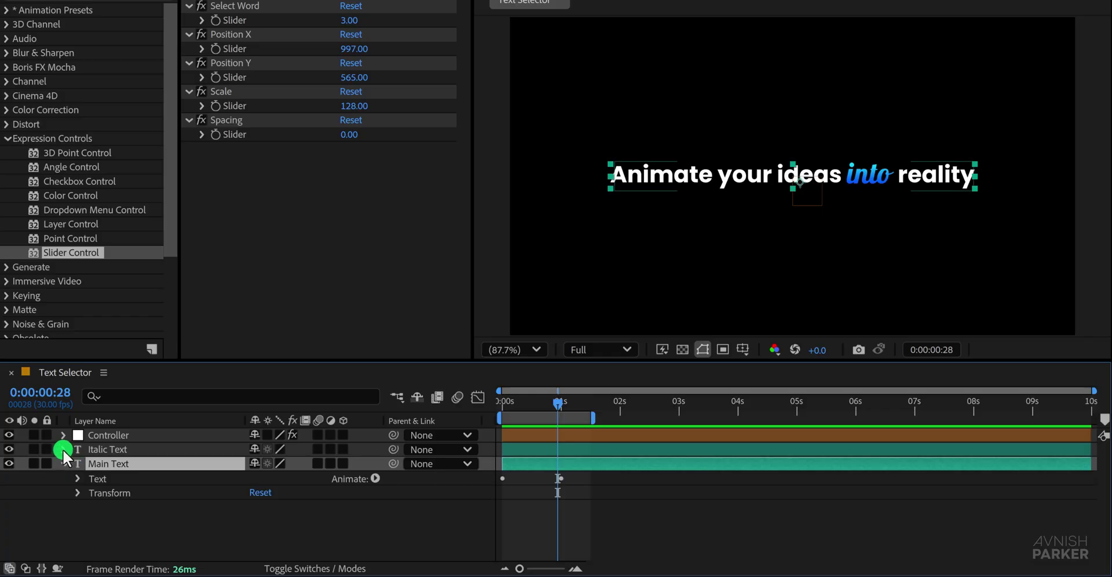
click(62, 450)
click(77, 464)
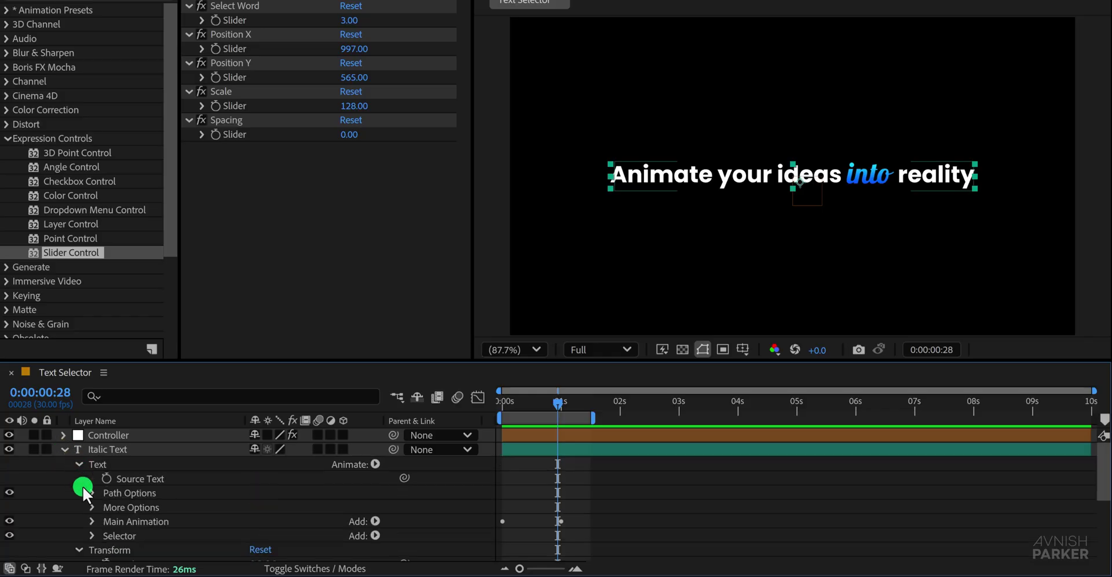
click(135, 479)
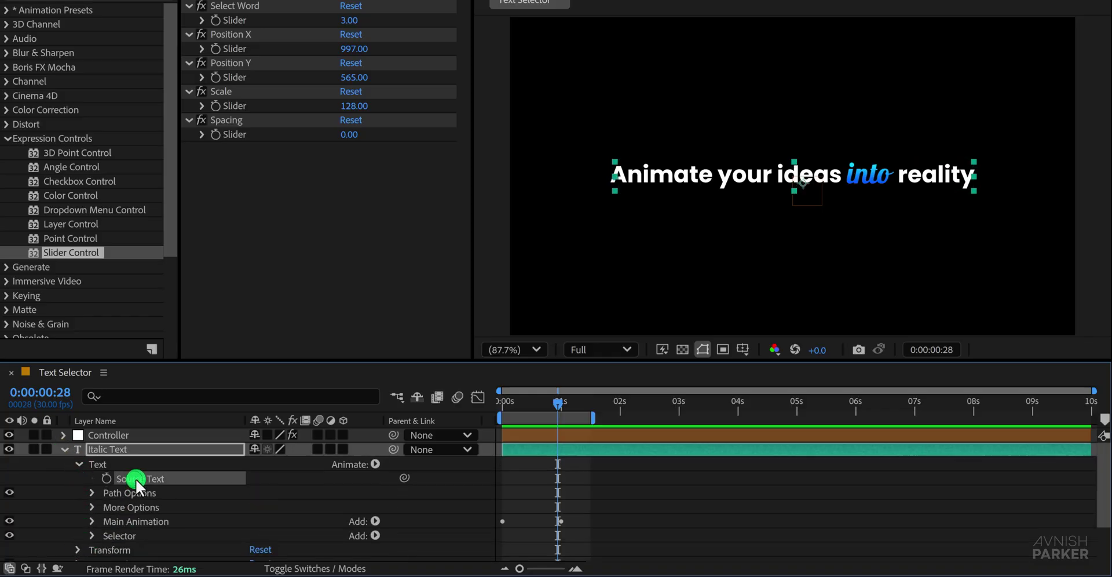
scroll(138, 481, down, 3)
scroll(139, 484, down, 1)
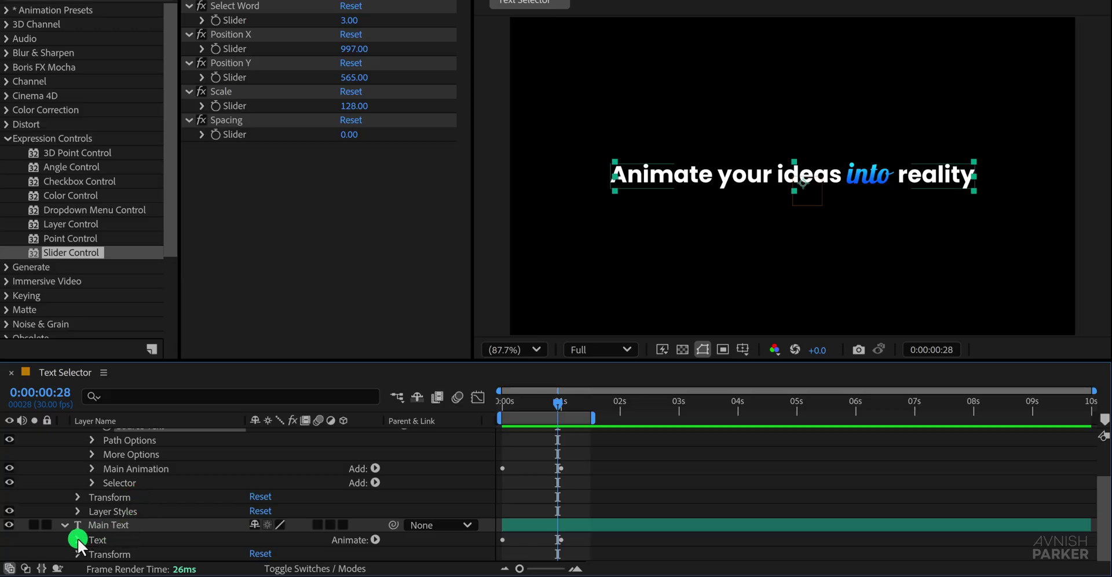
click(78, 537)
click(131, 499)
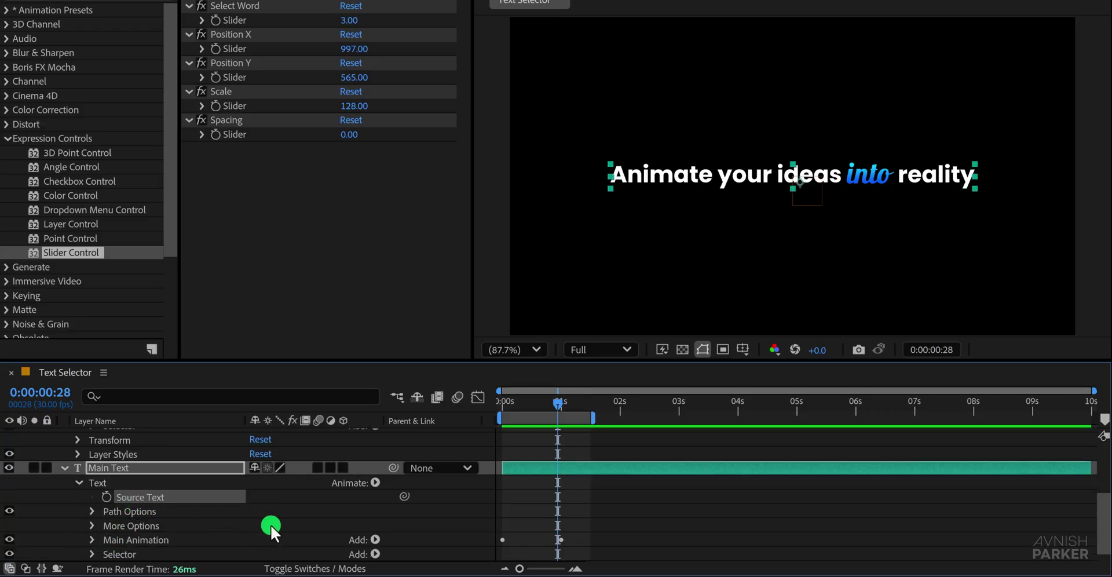
Pick-whip Main Text's Source Text to Italic Text's Source Text, then collapse all properties
drag(406, 494, 141, 465)
drag(141, 478, 141, 478)
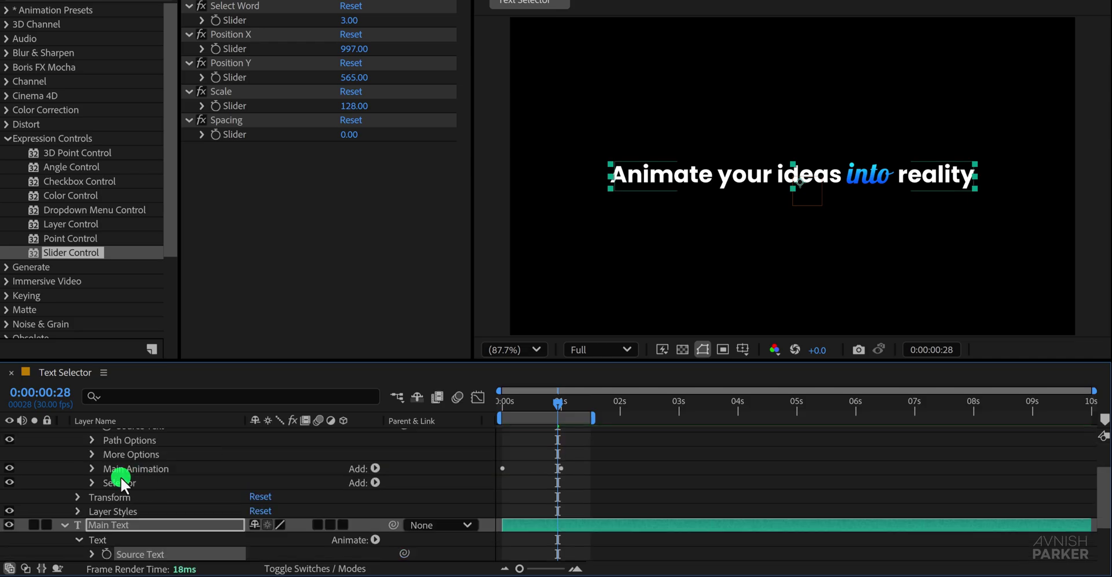
click(57, 474)
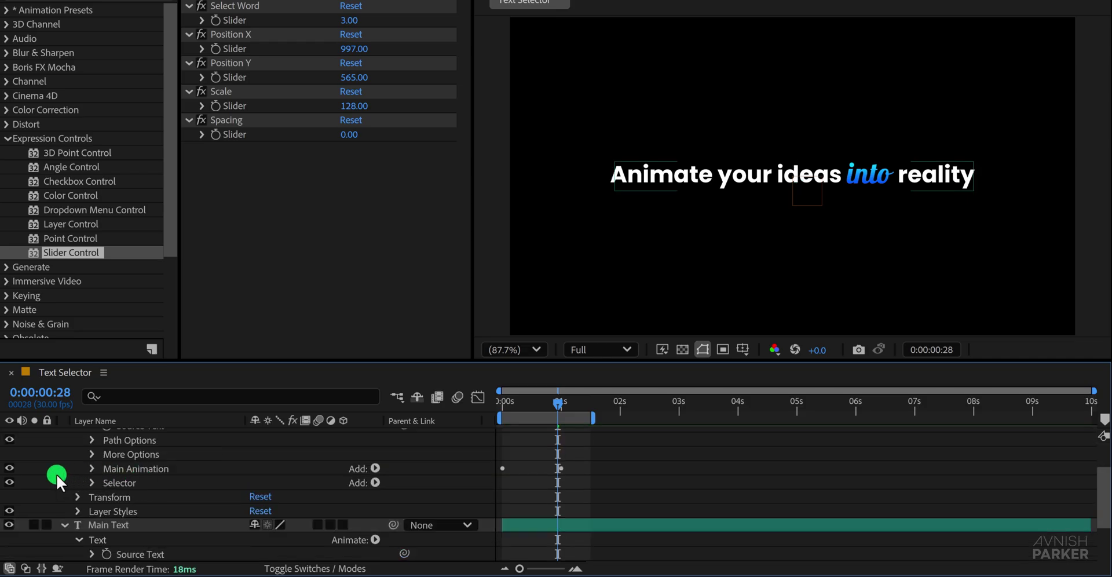
key(m)
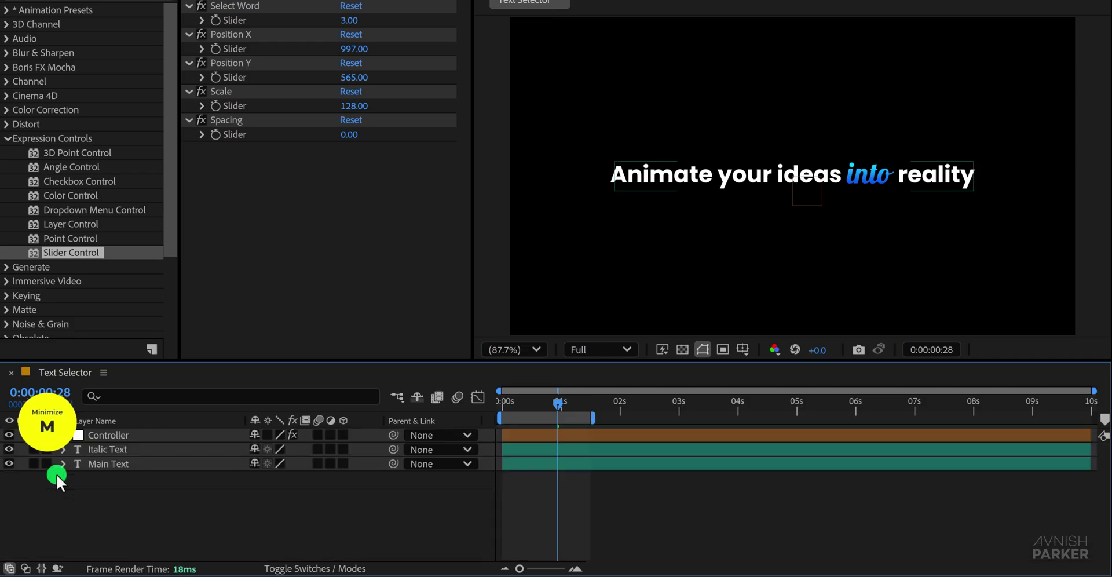
Rename the Main Text layer to 'Main Text [Dont Change]'
click(99, 464)
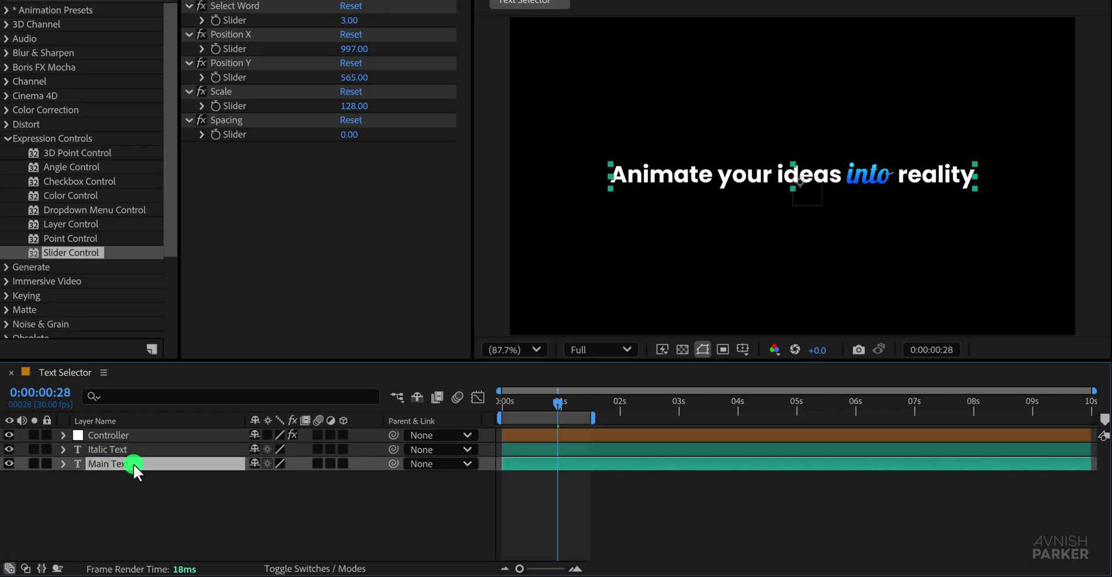
click(137, 463)
text(hange)
key(Return)
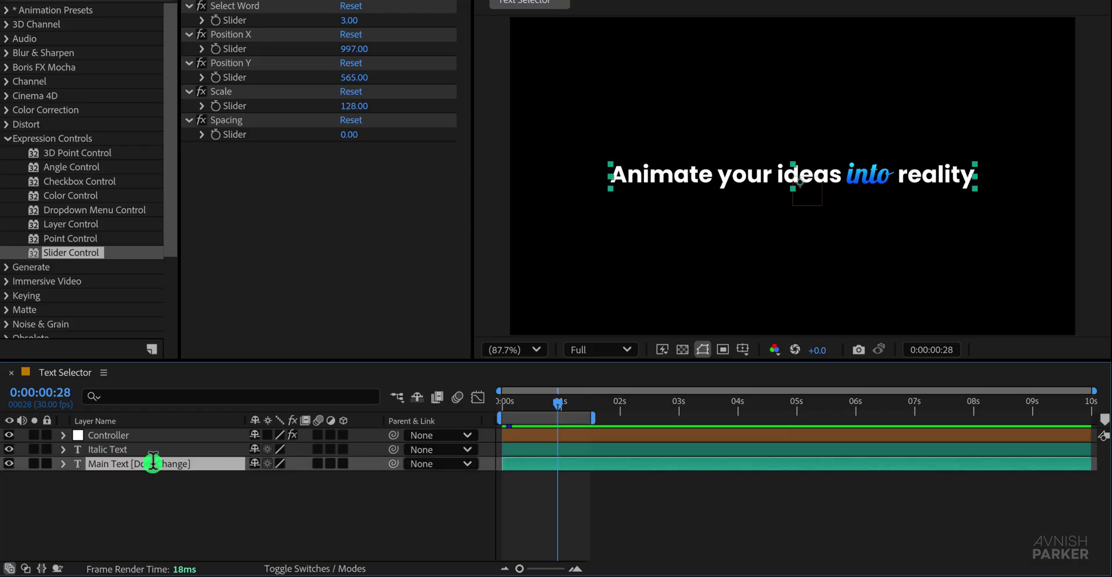
Change the Italic Text layer's text to 'Any Text You Can Add Here'
click(133, 449)
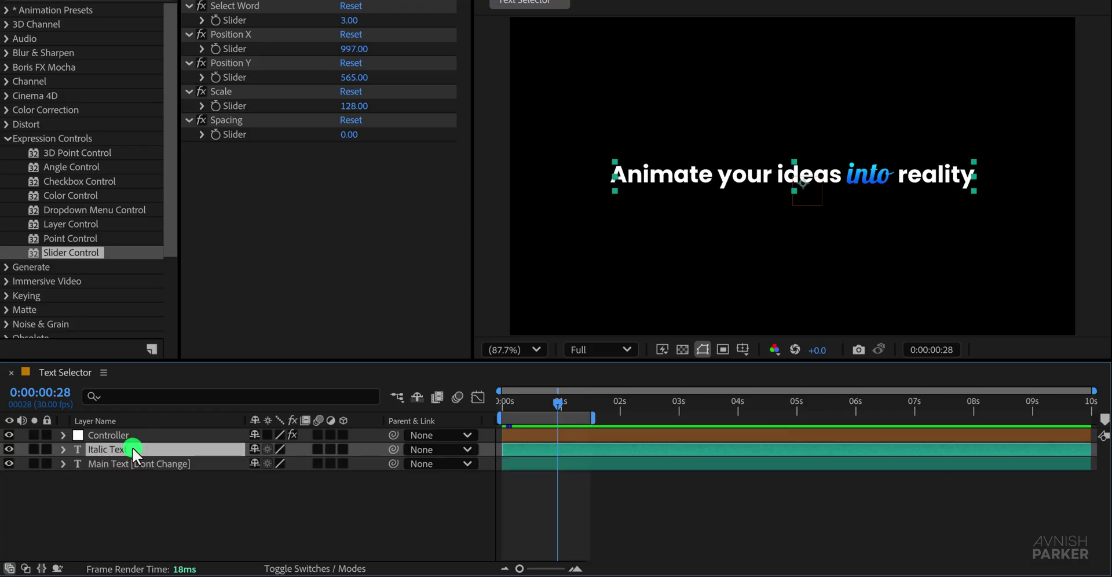
double_click(78, 449)
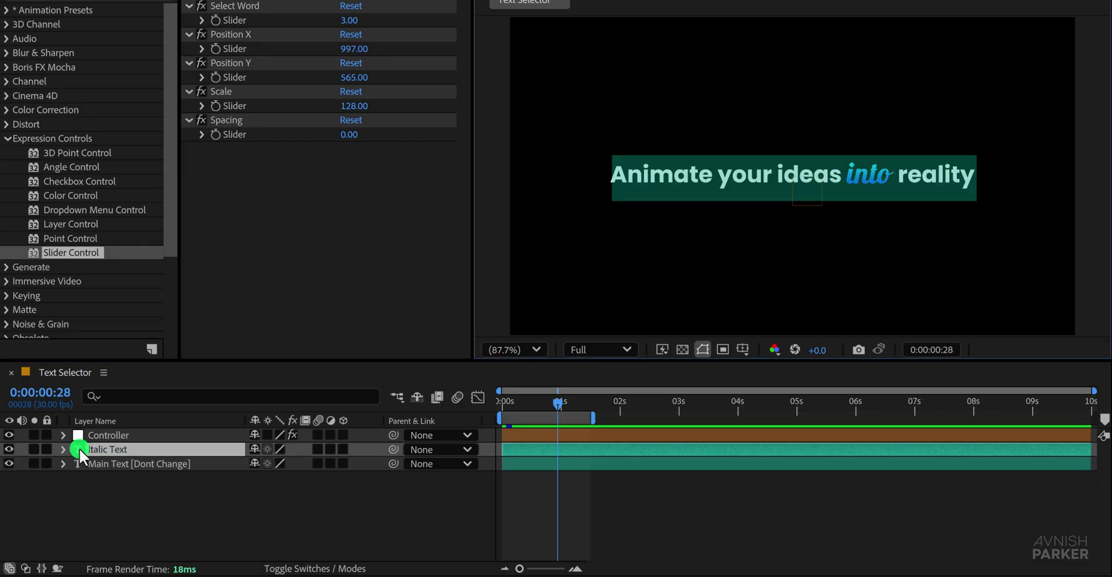
text(Any Text You Can Add Here)
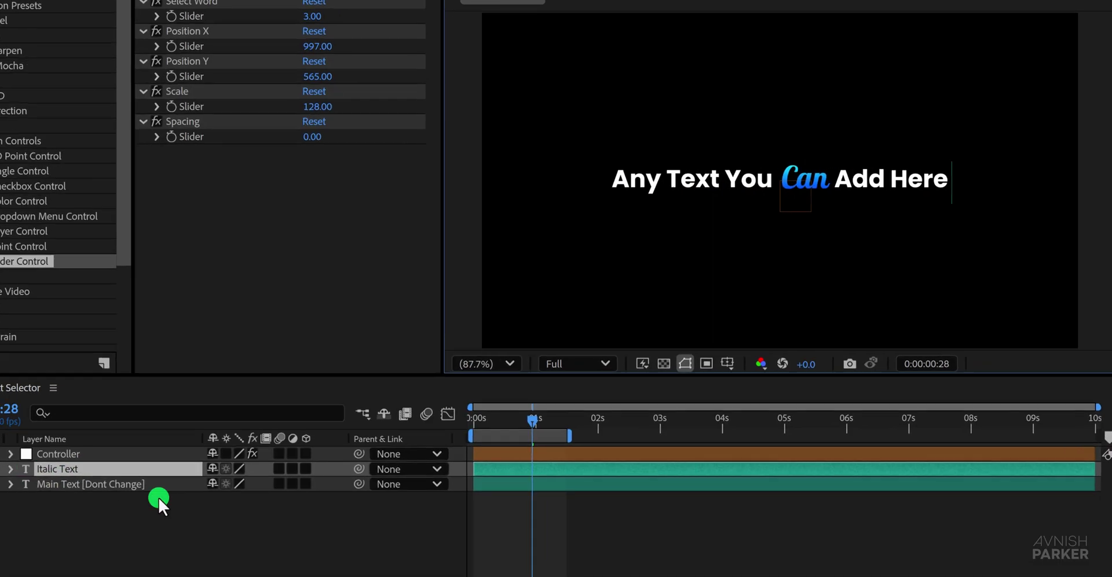